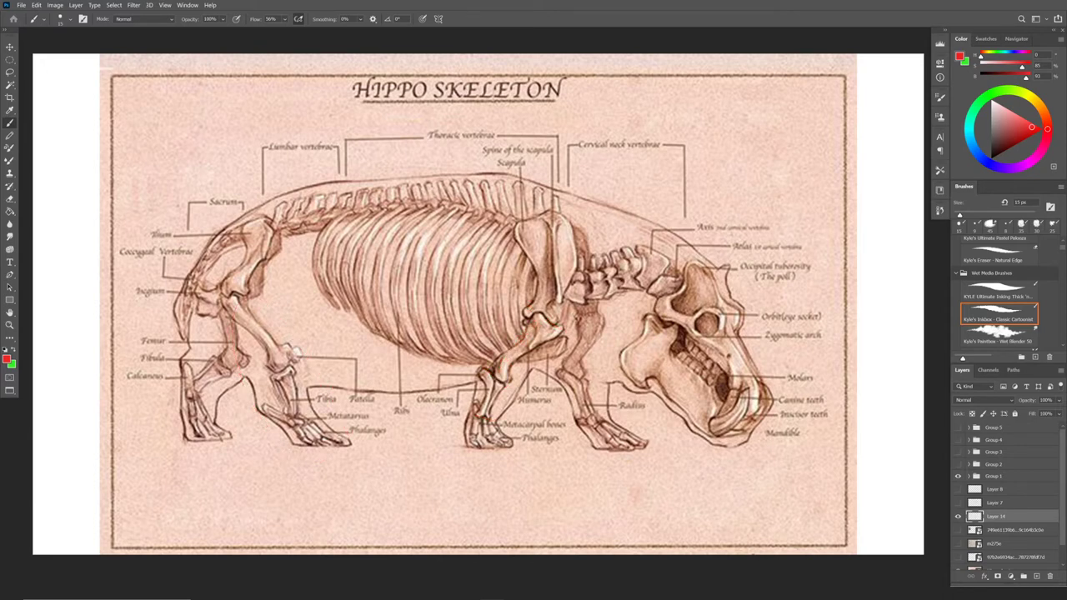
Mark the front leg bones in red on the hippo skeleton reference and undo the strokes
mouse_move(480, 359)
mouse_down()
mouse_move(475, 386)
mouse_move(523, 327)
mouse_up()
drag(527, 381, 558, 340)
mouse_move(458, 384)
mouse_down()
mouse_move(517, 336)
mouse_move(515, 365)
mouse_move(547, 365)
mouse_move(482, 420)
mouse_up()
key(ctrl+z)
key(ctrl+z)
key(ctrl+z)
key(ctrl+z)
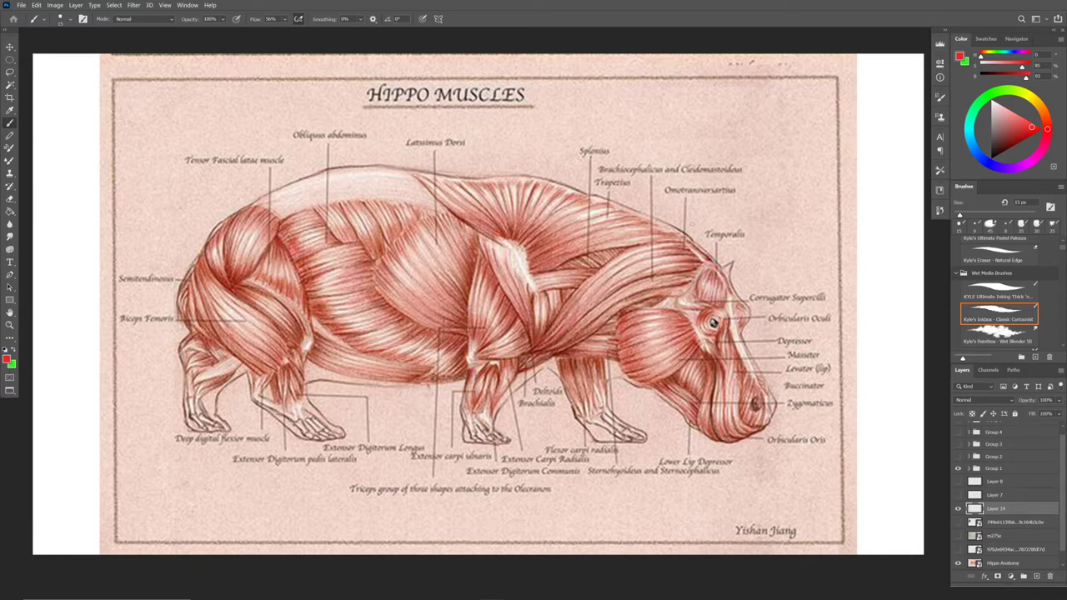
Outline the neck, belly, back and rounded cheek muscle in red on the muscle chart, with an arrow pointing at the belly
mouse_move(713, 259)
mouse_down()
mouse_move(612, 190)
mouse_move(567, 185)
mouse_move(505, 356)
mouse_move(583, 356)
mouse_move(704, 235)
mouse_up()
mouse_move(484, 365)
mouse_down()
mouse_move(400, 384)
mouse_move(303, 359)
mouse_up()
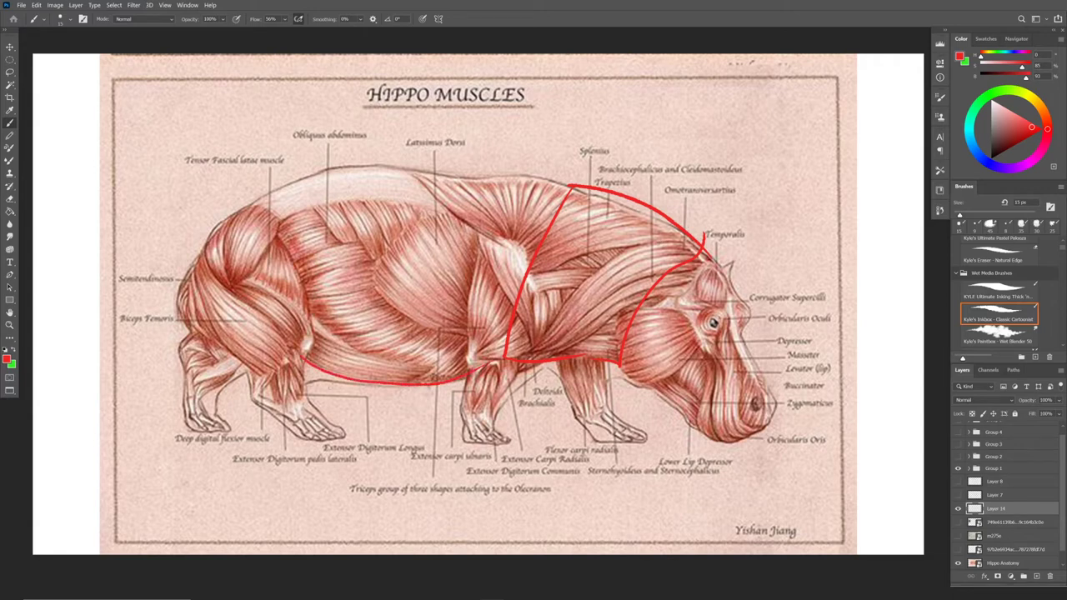
drag(335, 400, 338, 388)
mouse_move(567, 185)
mouse_down()
mouse_move(377, 162)
mouse_move(227, 225)
mouse_up()
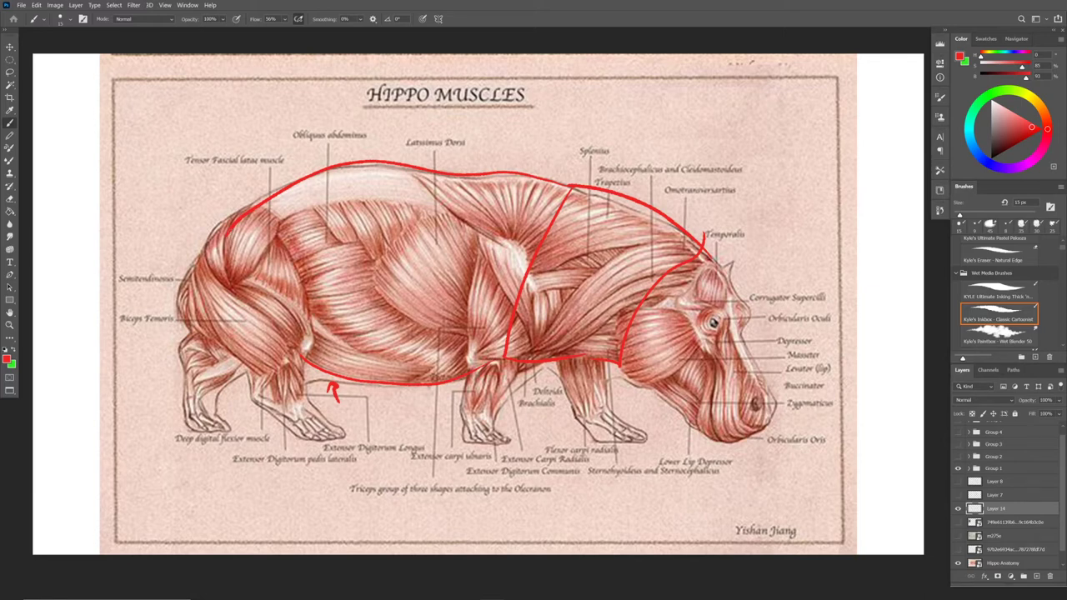
mouse_move(625, 317)
mouse_down()
mouse_move(701, 343)
mouse_move(685, 363)
mouse_move(625, 373)
mouse_up()
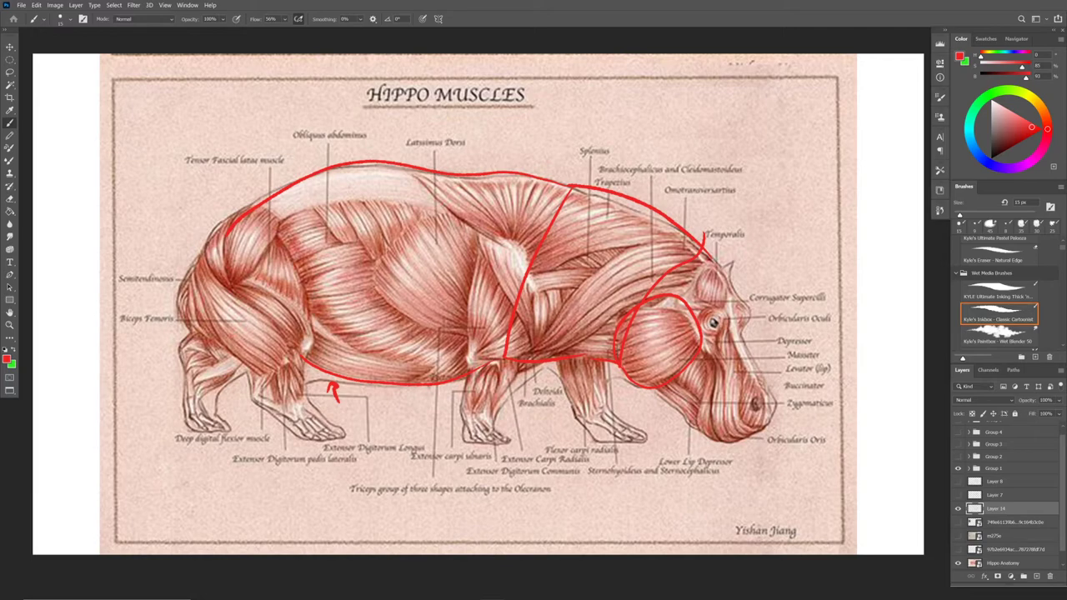
Move Layer 14 one place down in the layer stack, directly above the m275e layer
drag(996, 509, 983, 523)
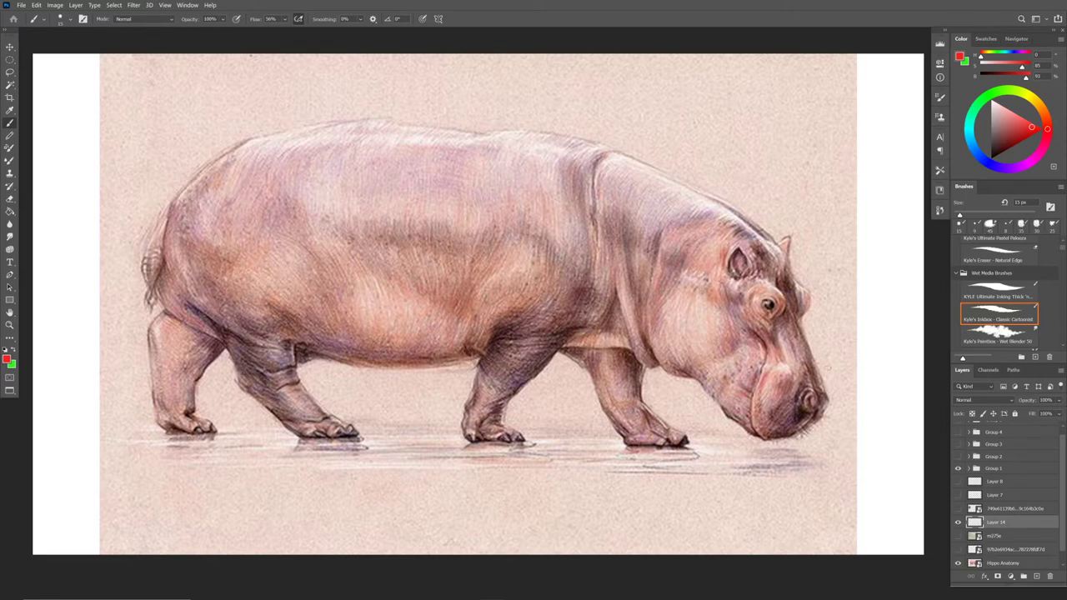
Sketch the muzzle's rounded shape and mouth line in red over the hippo painting, and undo the strokes
mouse_move(829, 368)
mouse_down()
mouse_move(832, 415)
mouse_move(800, 440)
mouse_move(735, 427)
mouse_up()
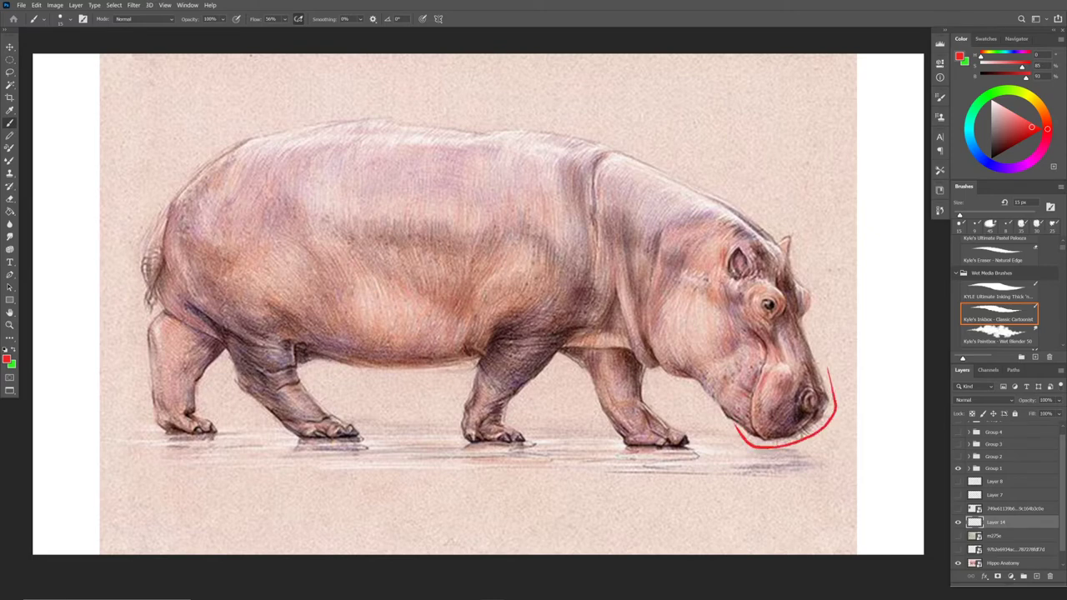
mouse_move(799, 371)
mouse_down()
mouse_move(812, 421)
mouse_move(771, 440)
mouse_move(762, 431)
mouse_move(803, 406)
mouse_move(742, 417)
mouse_up()
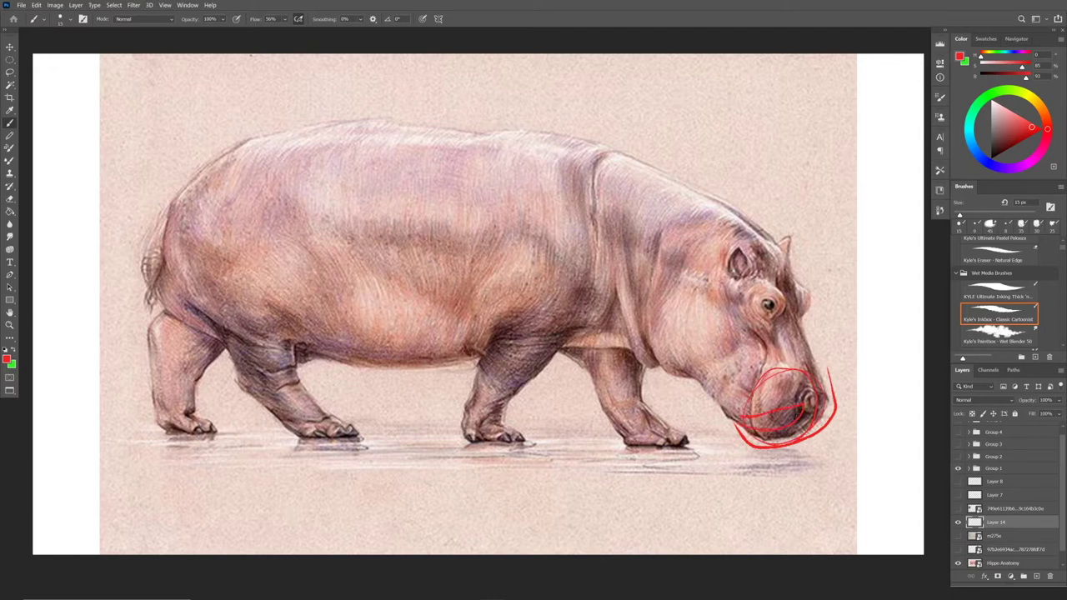
key(ctrl+z)
key(ctrl+z)
key(ctrl+z)
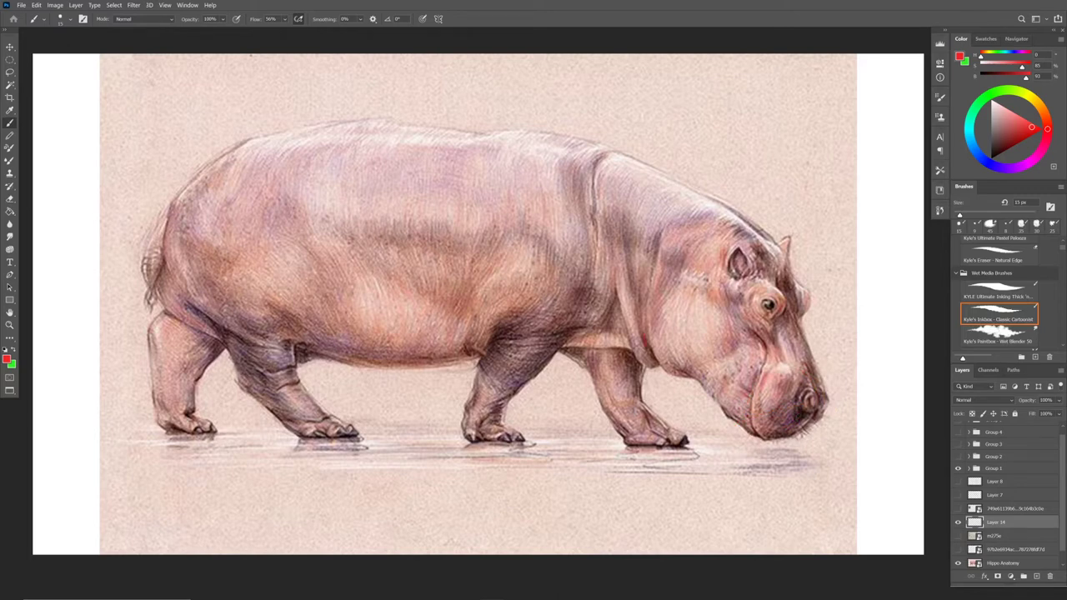
Outline the neck mass between shoulder and head in red on the hippo painting, and clear the annotation layer
mouse_move(645, 342)
mouse_down()
mouse_move(745, 219)
mouse_move(602, 149)
mouse_move(575, 304)
mouse_move(597, 345)
mouse_move(651, 357)
mouse_up()
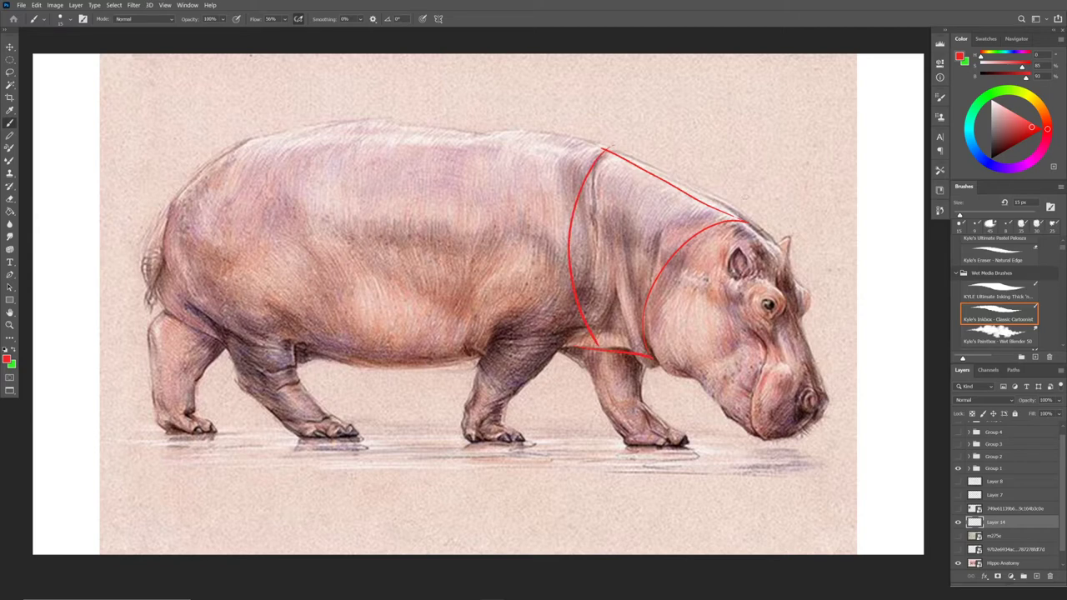
mouse_move(745, 197)
mouse_down()
mouse_move(745, 273)
mouse_move(760, 252)
mouse_up()
key(ctrl+a)
key(Delete)
key(ctrl+d)
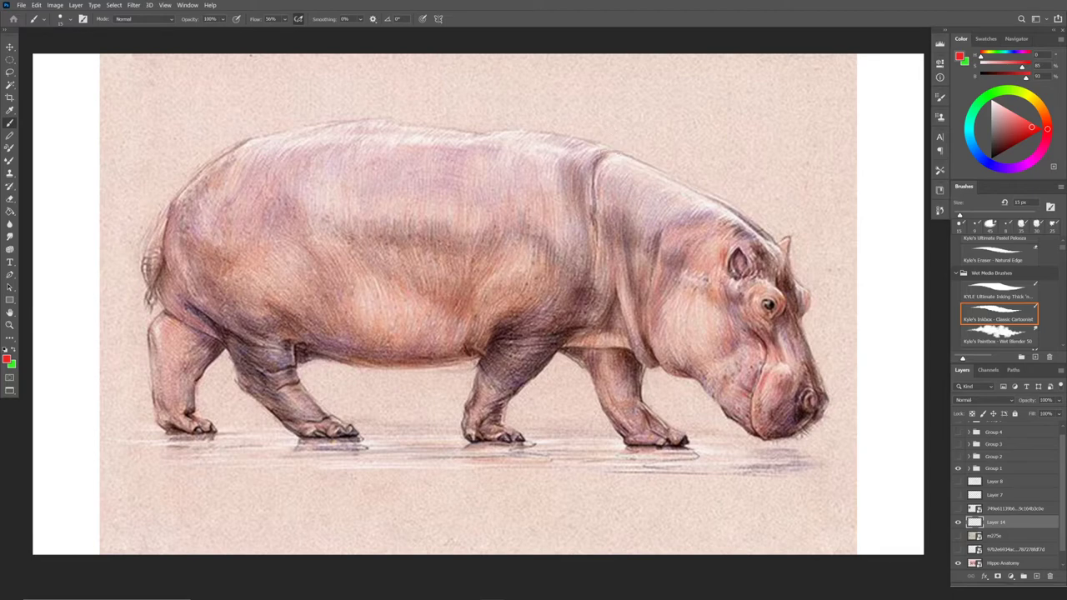
Trace the skin folds around the neck, chest and front leg, and the creases where the hind legs meet the body
drag(619, 150, 594, 210)
mouse_move(629, 293)
mouse_down()
mouse_move(661, 367)
mouse_move(624, 329)
mouse_move(620, 300)
mouse_up()
mouse_move(495, 335)
mouse_down()
mouse_move(589, 326)
mouse_move(606, 305)
mouse_up()
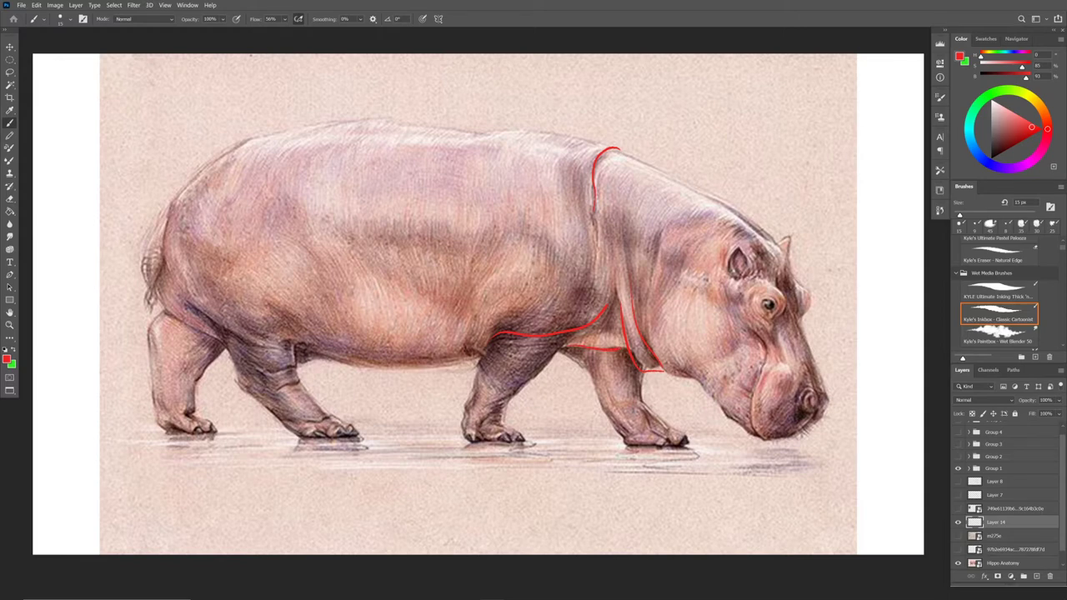
drag(204, 313, 271, 345)
drag(163, 309, 224, 357)
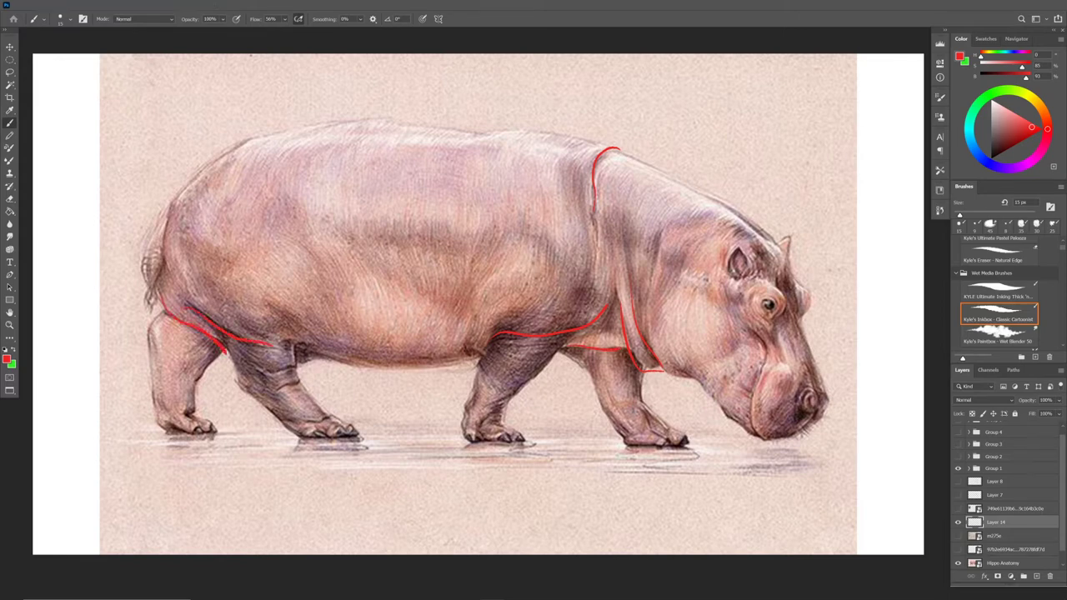
Draw the hip joint and the bone direction lines through all four legs in red, and clear the annotation layer
mouse_move(275, 371)
mouse_down()
mouse_move(216, 258)
mouse_move(210, 221)
mouse_move(200, 240)
mouse_up()
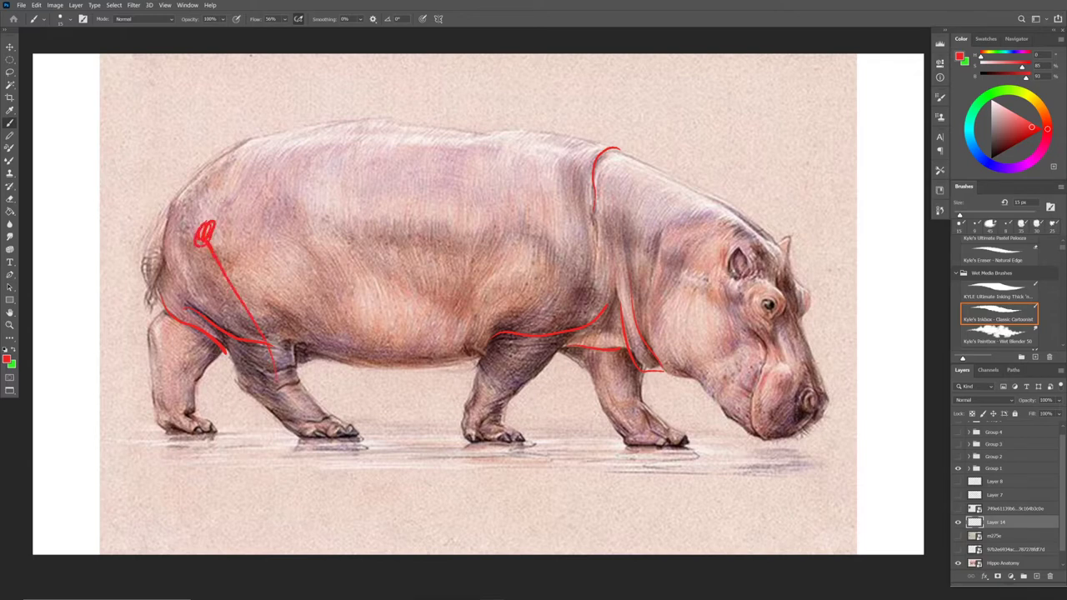
mouse_move(237, 342)
mouse_down()
mouse_move(290, 345)
mouse_move(303, 415)
mouse_up()
drag(173, 326, 171, 418)
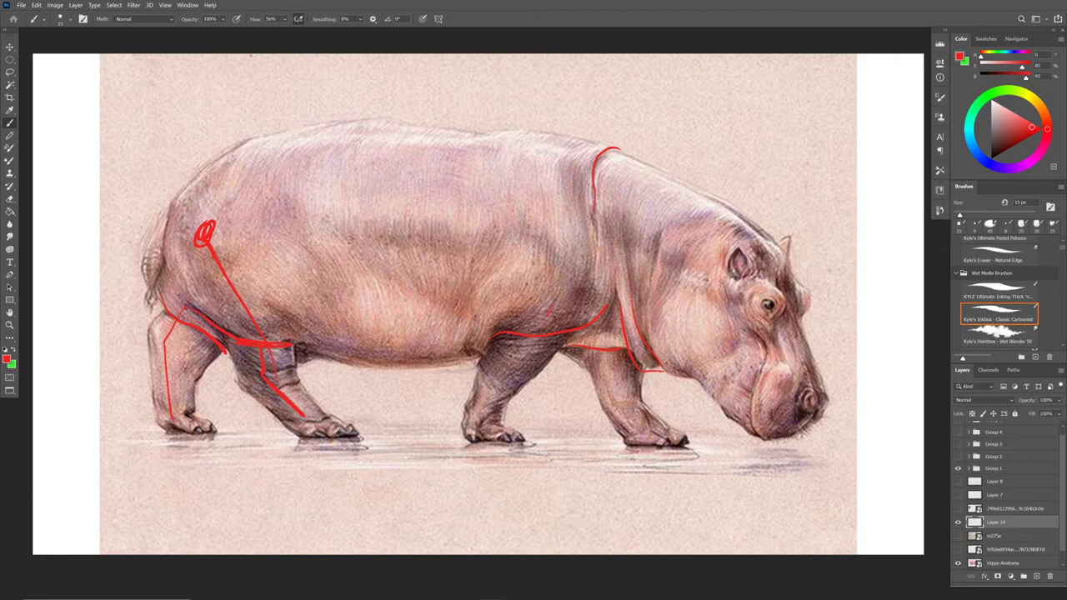
mouse_move(548, 312)
mouse_down()
mouse_move(492, 368)
mouse_move(483, 406)
mouse_up()
mouse_move(608, 335)
mouse_down()
mouse_move(617, 411)
mouse_move(651, 433)
mouse_up()
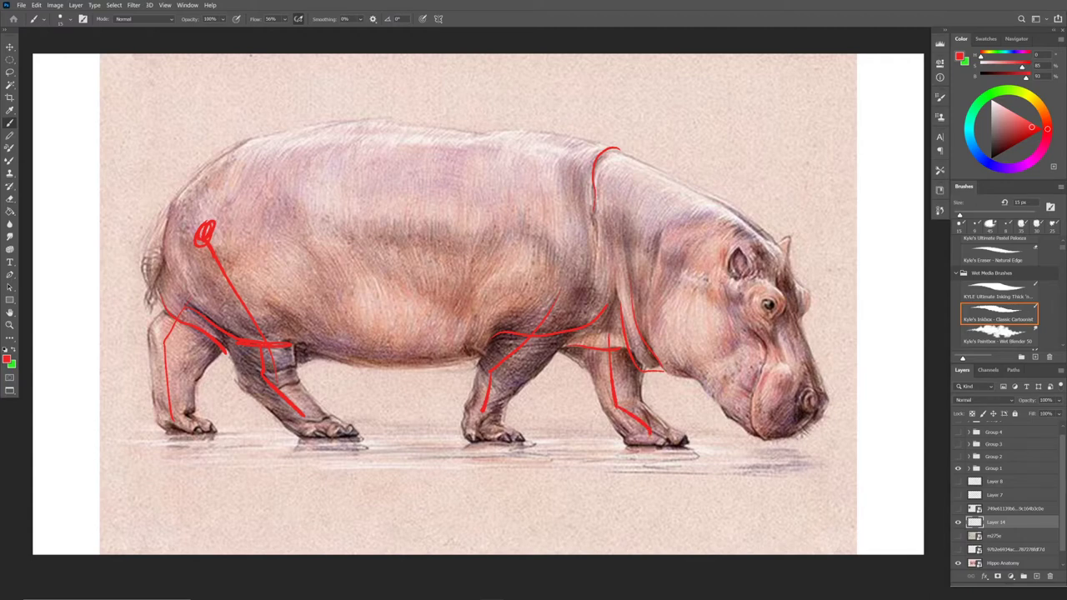
key(Delete)
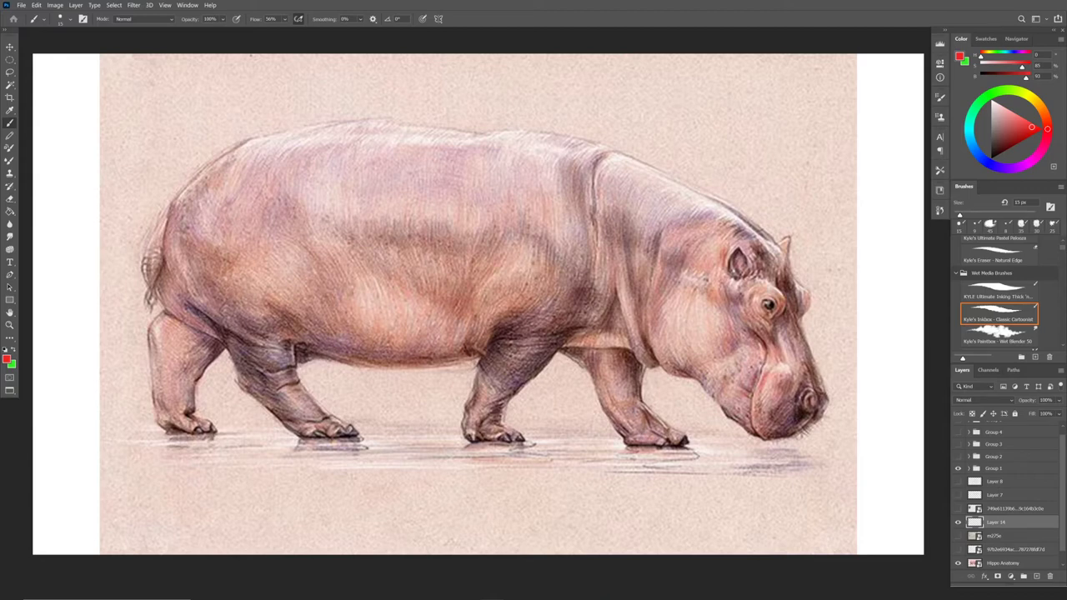
Show the standing cartoon hippo reference and make Layer 14 the active layer for drawing
click(957, 509)
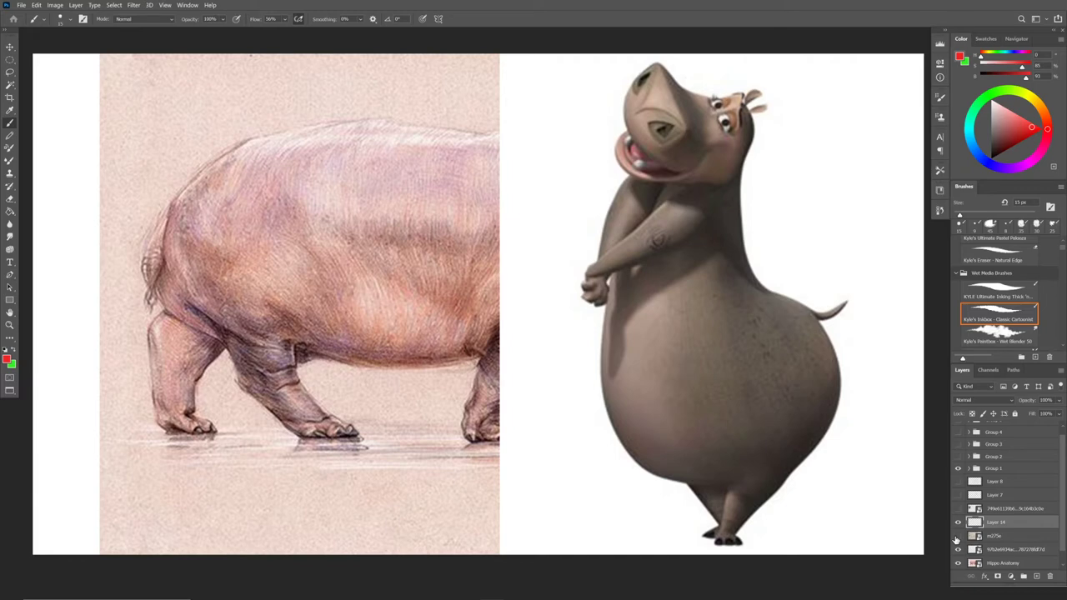
click(997, 496)
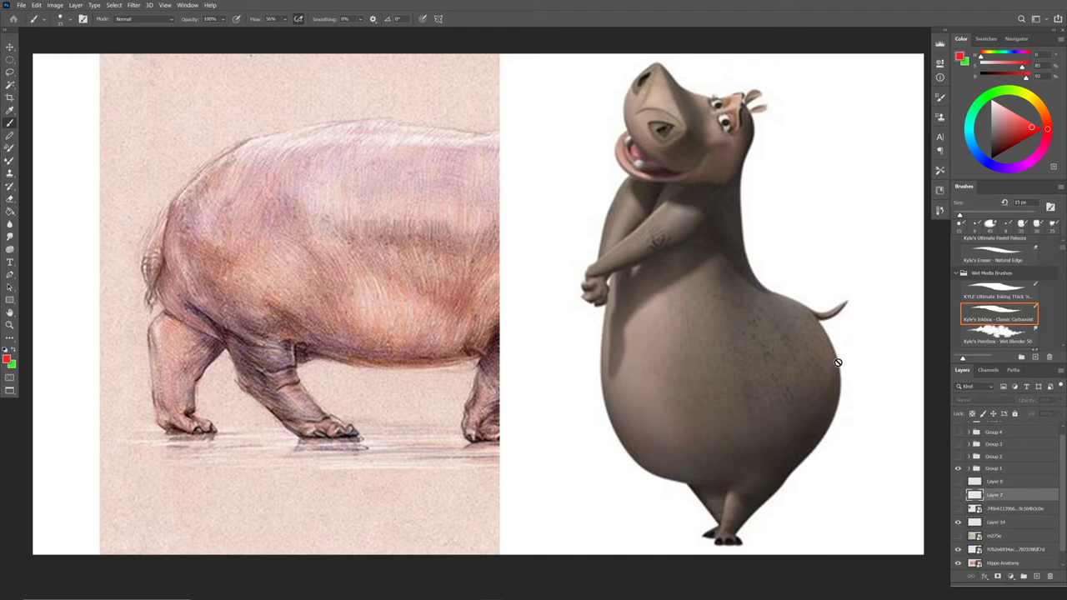
click(991, 522)
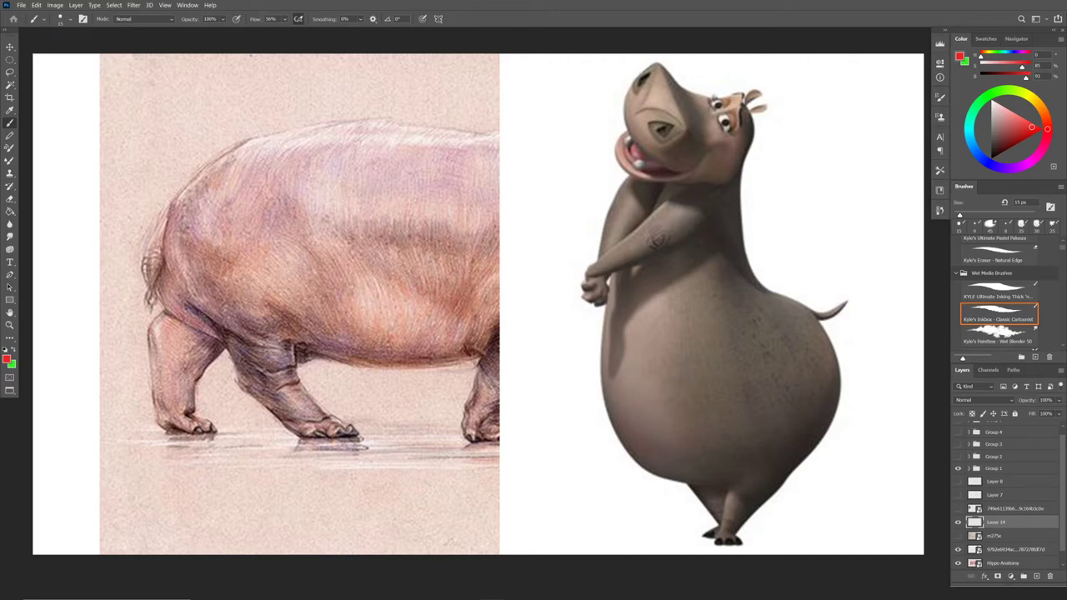
Outline the cartoon hippo's muzzle, head and large pear-shaped body in red
mouse_move(628, 135)
mouse_down()
mouse_move(620, 97)
mouse_move(664, 62)
mouse_move(684, 127)
mouse_move(666, 156)
mouse_up()
mouse_move(674, 93)
mouse_down()
mouse_move(744, 116)
mouse_move(675, 191)
mouse_move(633, 177)
mouse_up()
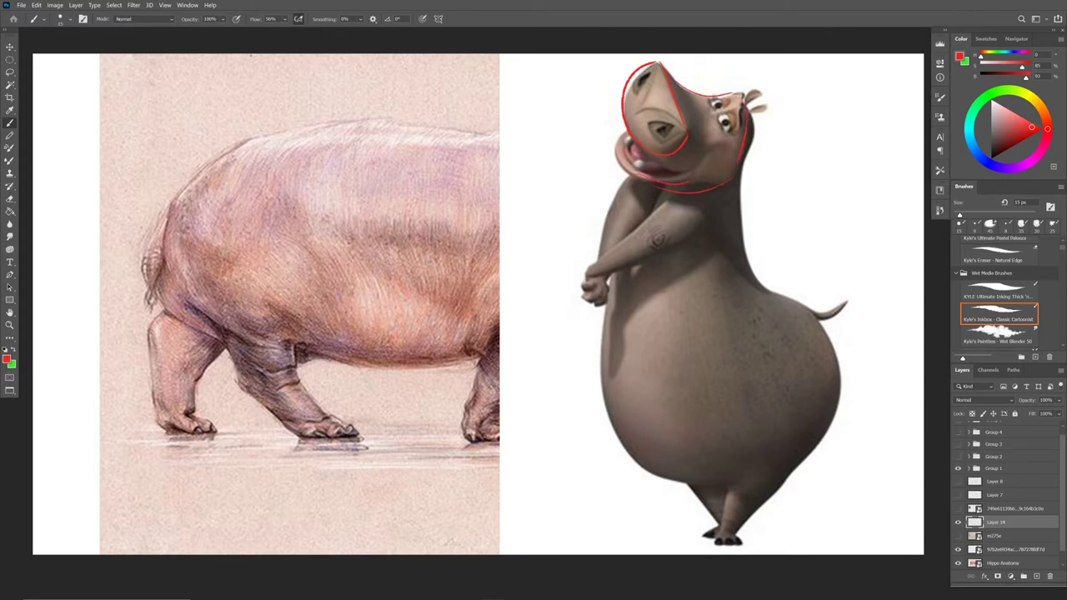
mouse_move(624, 240)
mouse_down()
mouse_move(595, 450)
mouse_move(813, 437)
mouse_move(756, 291)
mouse_up()
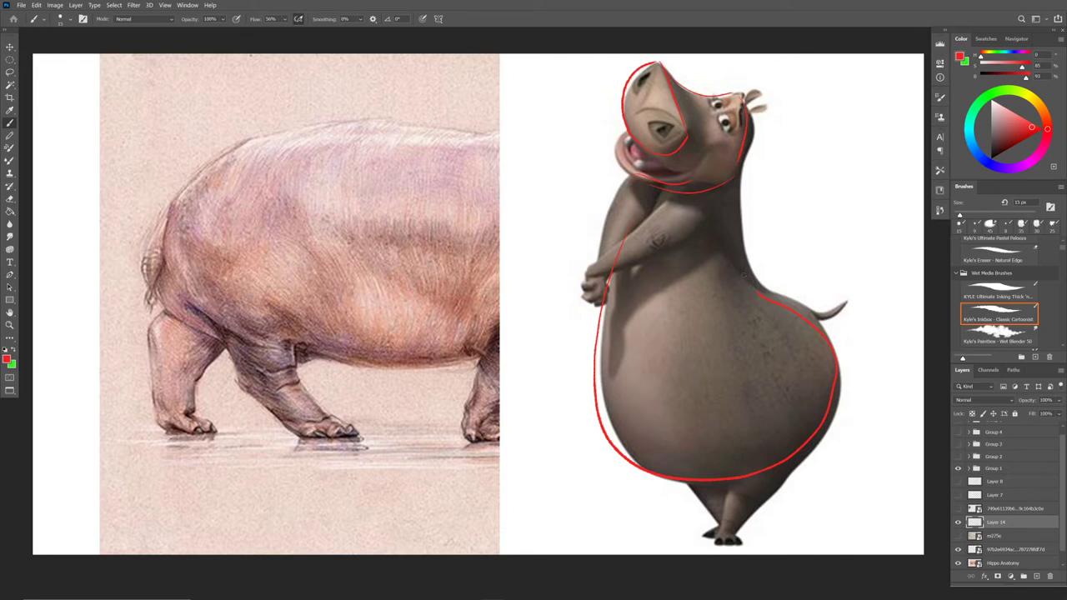
Show the m275e hippo model sheet and outline the rounded and bean-shaped bodies of three hippos in red
click(957, 535)
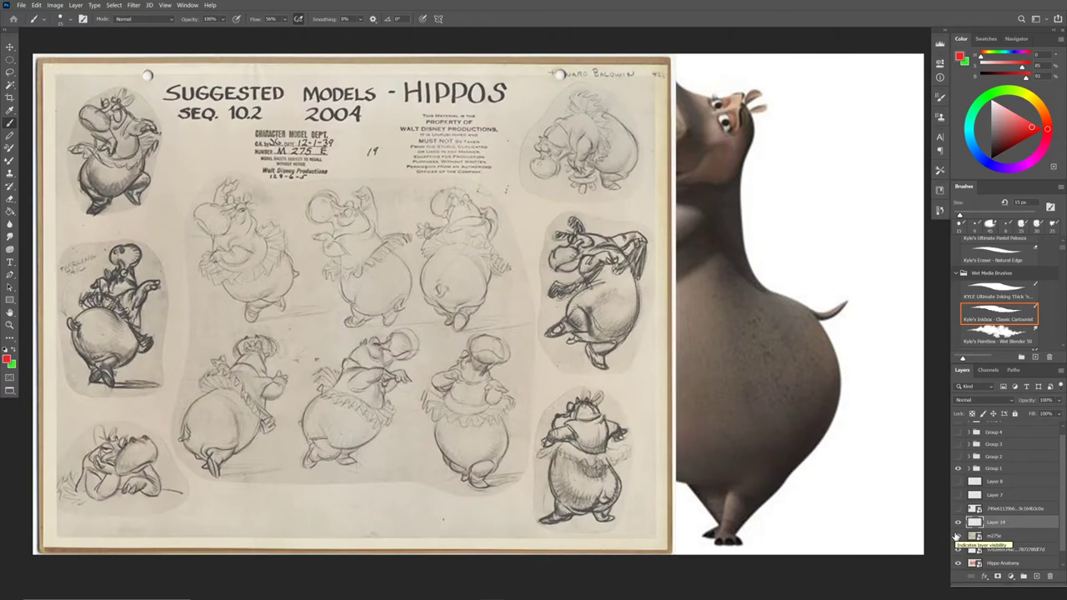
drag(641, 293, 789, 297)
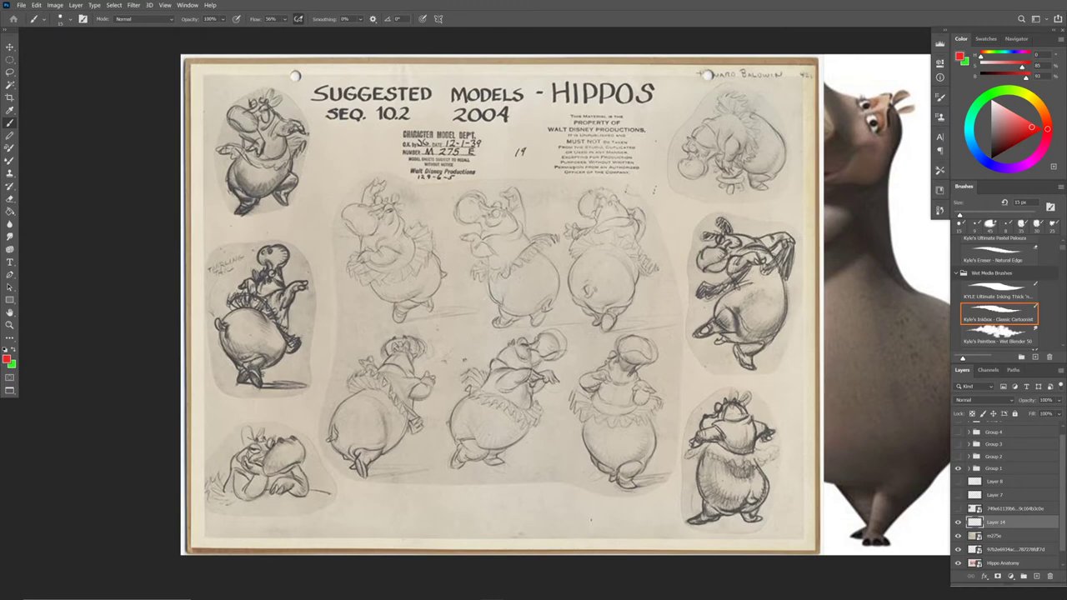
mouse_move(590, 402)
mouse_down()
mouse_move(580, 422)
mouse_move(652, 460)
mouse_move(585, 409)
mouse_move(648, 461)
mouse_up()
drag(627, 395, 585, 463)
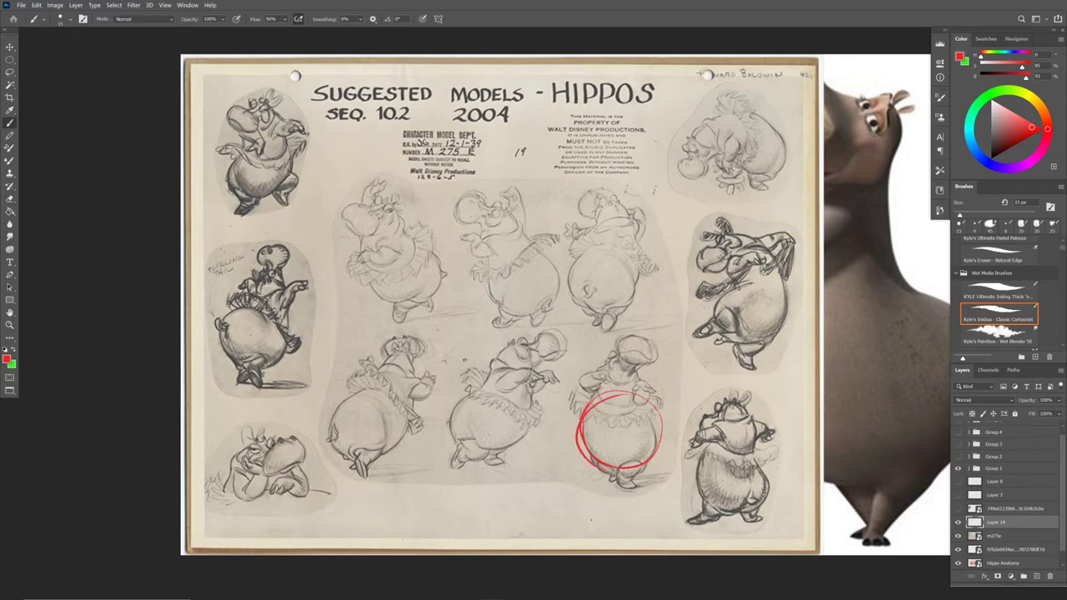
mouse_move(492, 364)
mouse_down()
mouse_move(448, 424)
mouse_move(460, 462)
mouse_move(530, 442)
mouse_move(538, 379)
mouse_move(494, 362)
mouse_move(461, 406)
mouse_up()
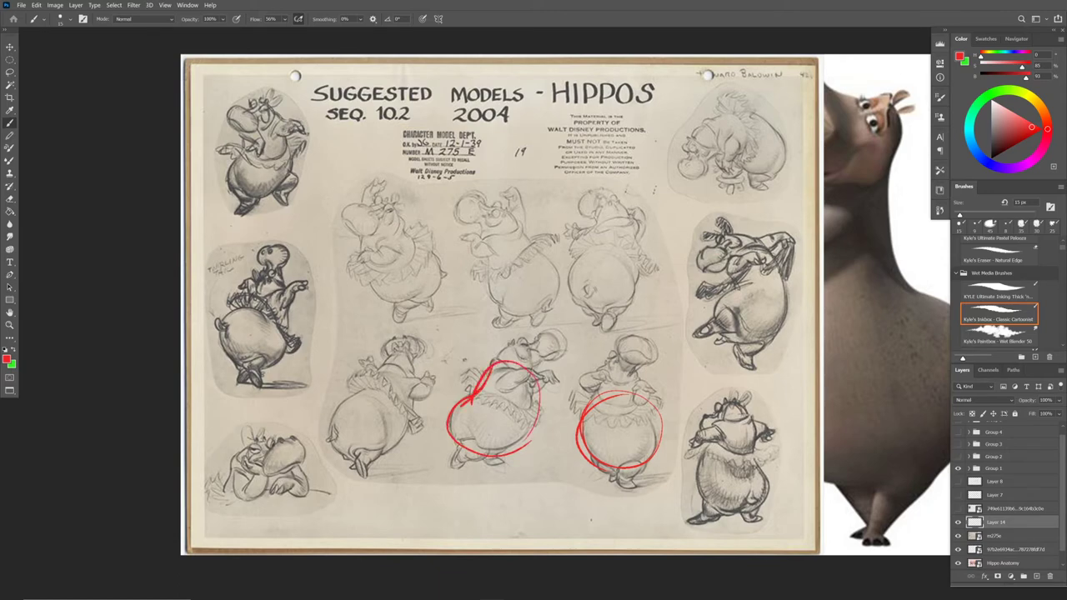
mouse_move(732, 277)
mouse_down()
mouse_move(775, 251)
mouse_move(782, 327)
mouse_move(714, 318)
mouse_move(734, 290)
mouse_up()
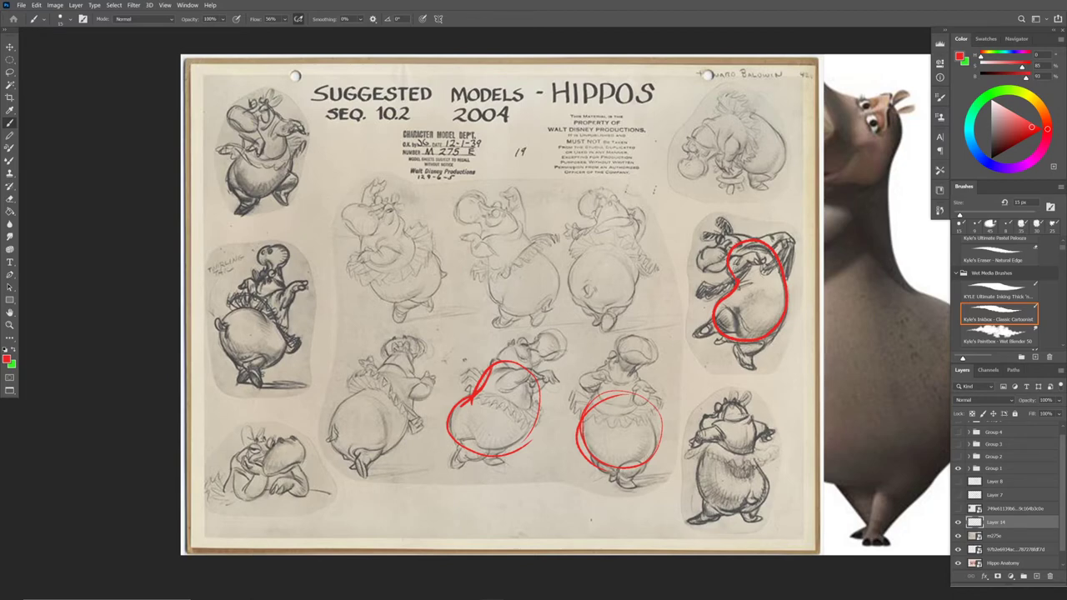
mouse_move(713, 273)
mouse_down()
mouse_move(725, 250)
mouse_move(697, 275)
mouse_up()
Draw a red arrow down to the reclining hippo on the model sheet and outline its muzzle and head shapes
scroll(565, 304, up, 2)
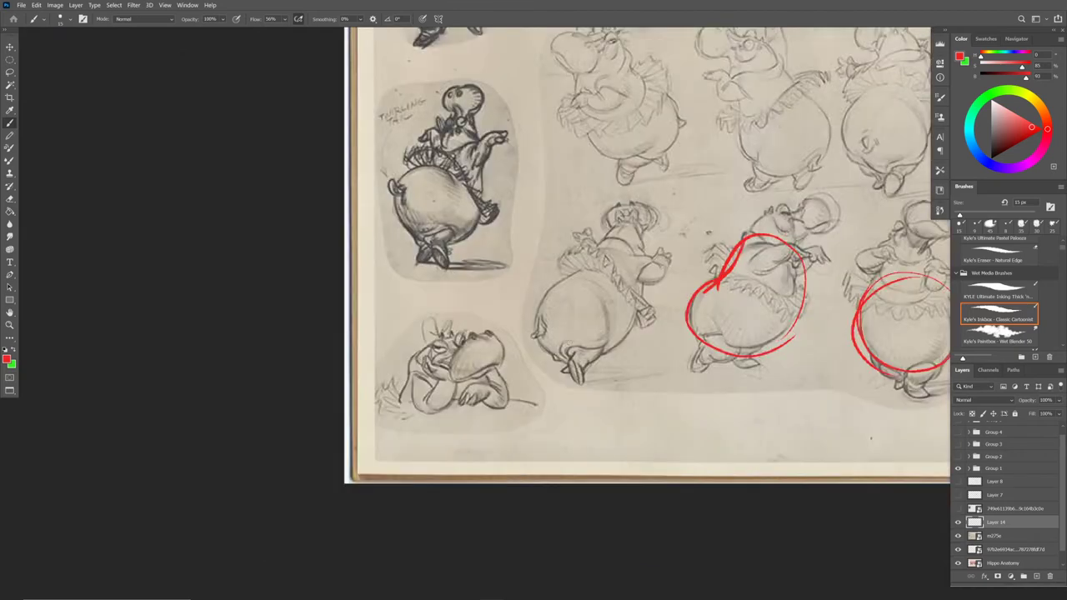
drag(453, 236, 457, 299)
mouse_move(446, 285)
mouse_down()
mouse_move(462, 296)
mouse_move(473, 287)
mouse_up()
mouse_move(493, 368)
mouse_down()
mouse_move(447, 369)
mouse_move(503, 342)
mouse_move(444, 360)
mouse_move(469, 338)
mouse_up()
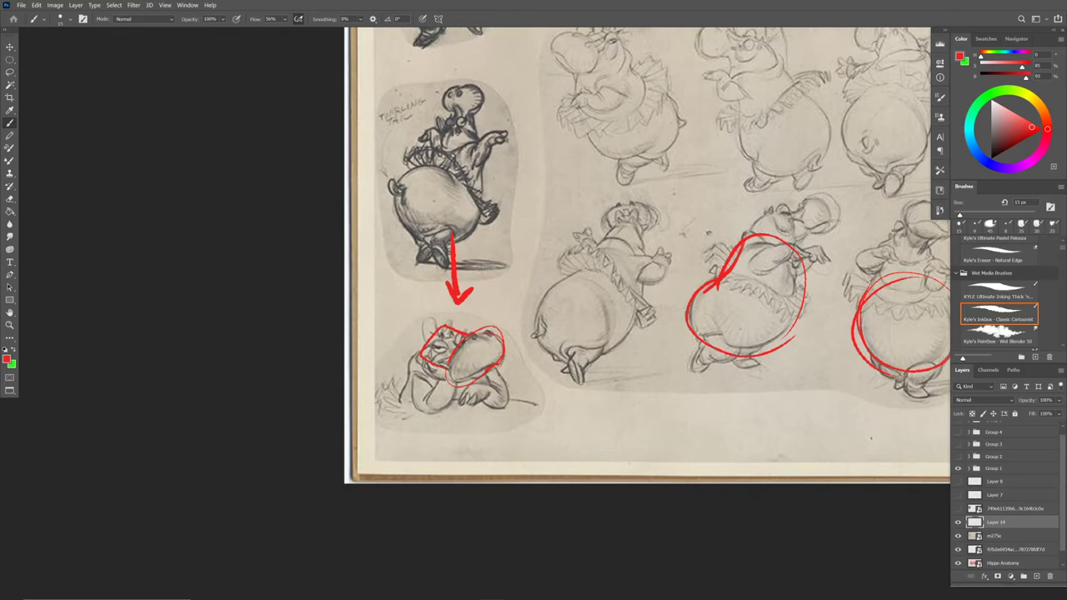
Outline the separate muzzle and head shapes of the twirling hippo and the first two hippos in the upper middle row
drag(487, 177, 510, 277)
mouse_move(470, 209)
mouse_down()
mouse_move(500, 208)
mouse_move(463, 227)
mouse_move(495, 243)
mouse_move(500, 222)
mouse_up()
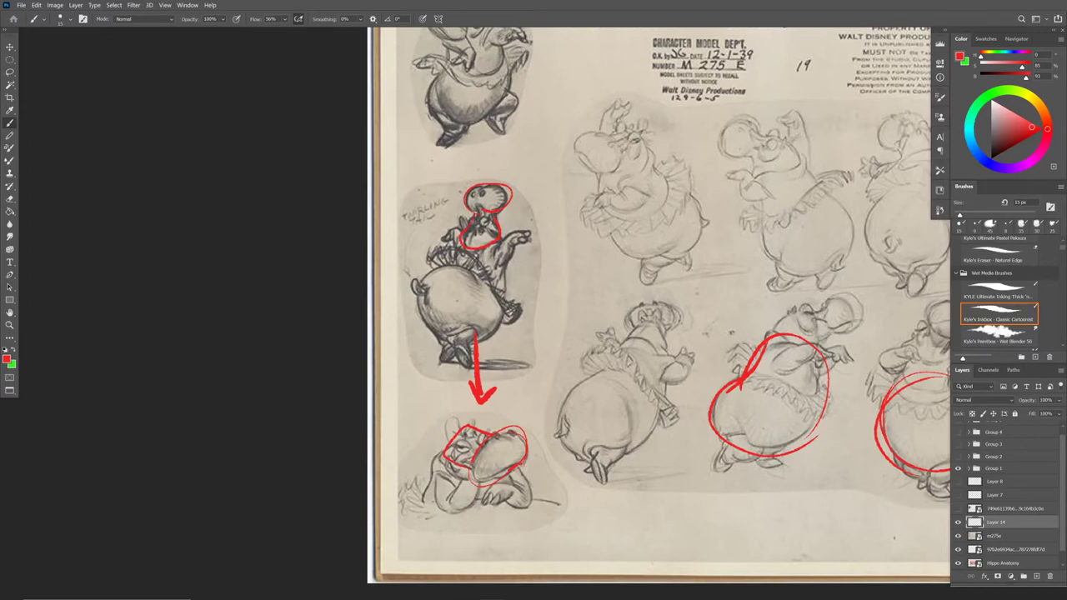
mouse_move(608, 173)
mouse_down()
mouse_move(583, 140)
mouse_move(607, 140)
mouse_move(618, 174)
mouse_up()
mouse_move(613, 132)
mouse_down()
mouse_move(630, 123)
mouse_move(648, 143)
mouse_move(634, 171)
mouse_move(651, 147)
mouse_up()
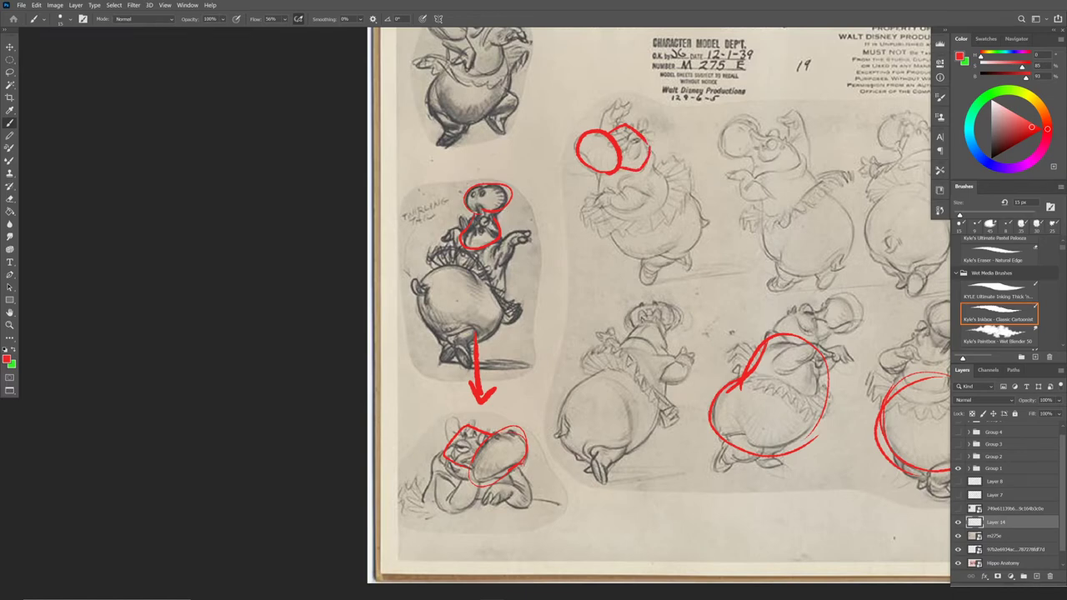
drag(759, 125, 733, 155)
mouse_move(738, 150)
mouse_down()
mouse_move(760, 160)
mouse_move(775, 138)
mouse_up()
mouse_move(770, 132)
mouse_down()
mouse_move(802, 155)
mouse_move(760, 172)
mouse_up()
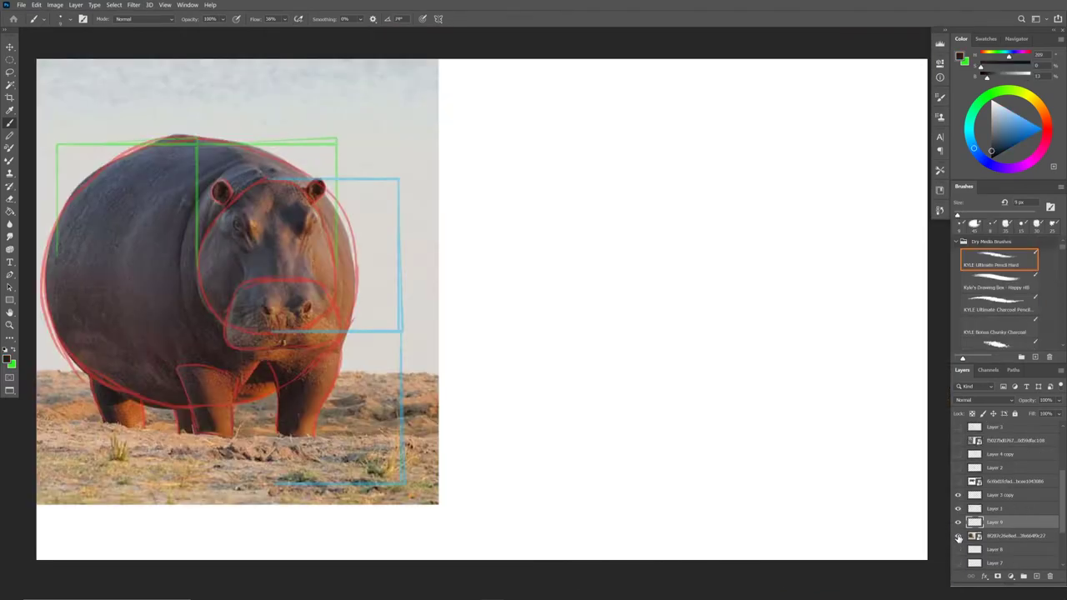
Hide the hippo photo to examine the construction lines on their own, and show it again
click(957, 536)
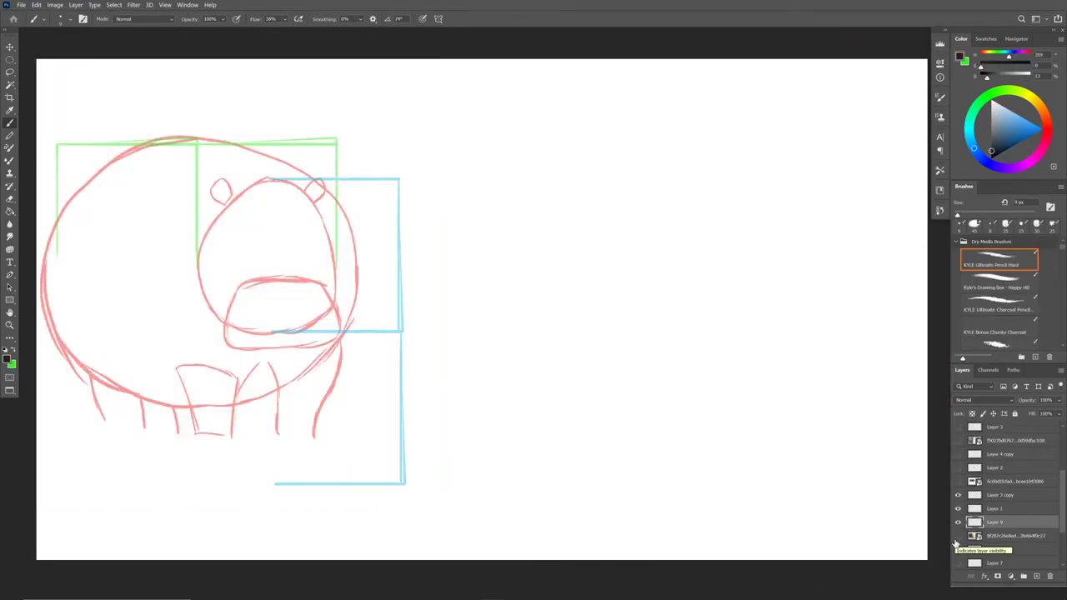
click(957, 536)
Pick a dark grey and lightly sketch the egg-shaped head on the blank area beside the hippo photo
click(990, 143)
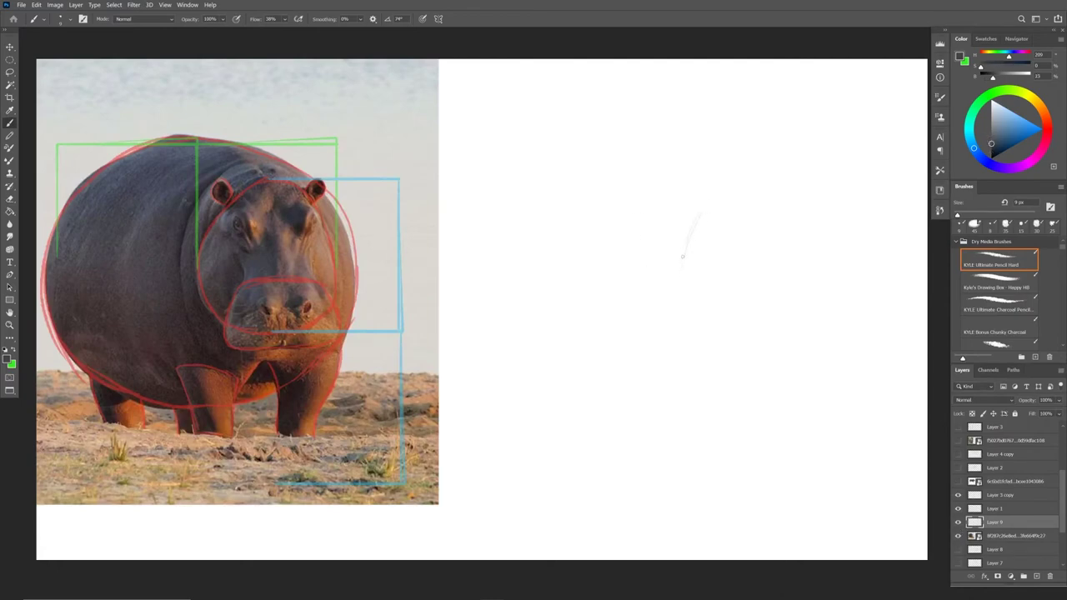
drag(682, 256, 725, 188)
mouse_move(691, 309)
mouse_down()
mouse_move(708, 336)
mouse_move(788, 336)
mouse_move(808, 323)
mouse_move(821, 268)
mouse_up()
mouse_move(772, 182)
mouse_down()
mouse_move(712, 207)
mouse_move(685, 244)
mouse_move(725, 345)
mouse_up()
mouse_move(734, 187)
mouse_down()
mouse_move(758, 178)
mouse_move(796, 190)
mouse_move(822, 292)
mouse_move(797, 329)
mouse_move(686, 314)
mouse_up()
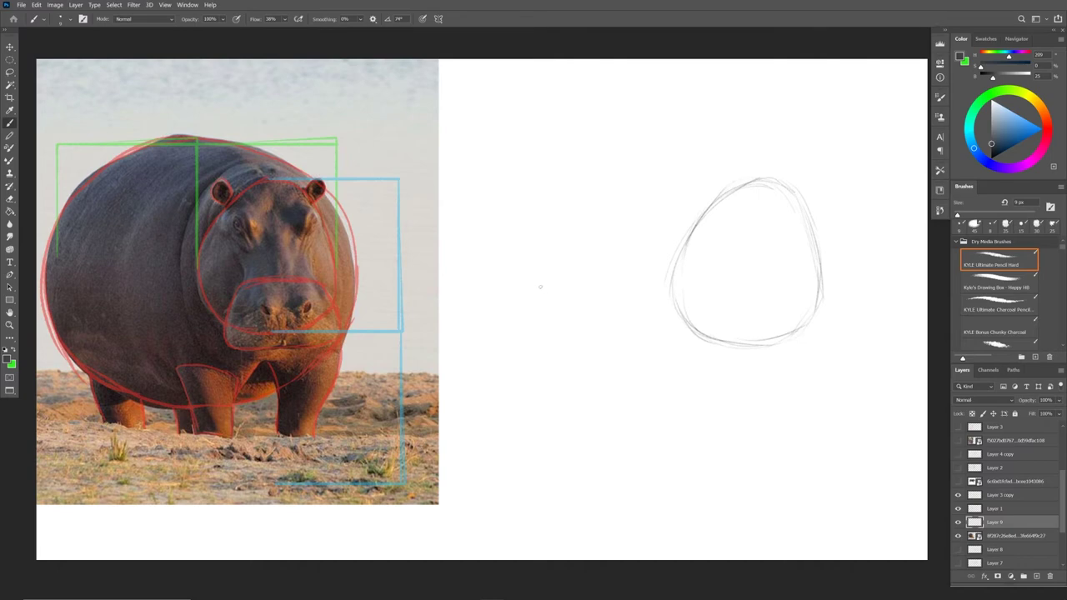
Mark the body width, height and ground level around the head, and lightly sketch the large upper curve of the body
drag(540, 287, 511, 338)
drag(768, 150, 832, 187)
drag(744, 499, 751, 499)
drag(745, 451, 760, 443)
mouse_move(560, 210)
mouse_down()
mouse_move(513, 310)
mouse_move(521, 281)
mouse_move(566, 226)
mouse_move(683, 128)
mouse_move(616, 176)
mouse_move(643, 146)
mouse_move(677, 135)
mouse_move(741, 146)
mouse_move(846, 237)
mouse_up()
mouse_move(815, 190)
mouse_down()
mouse_move(853, 282)
mouse_move(805, 170)
mouse_move(855, 291)
mouse_up()
drag(848, 254, 841, 320)
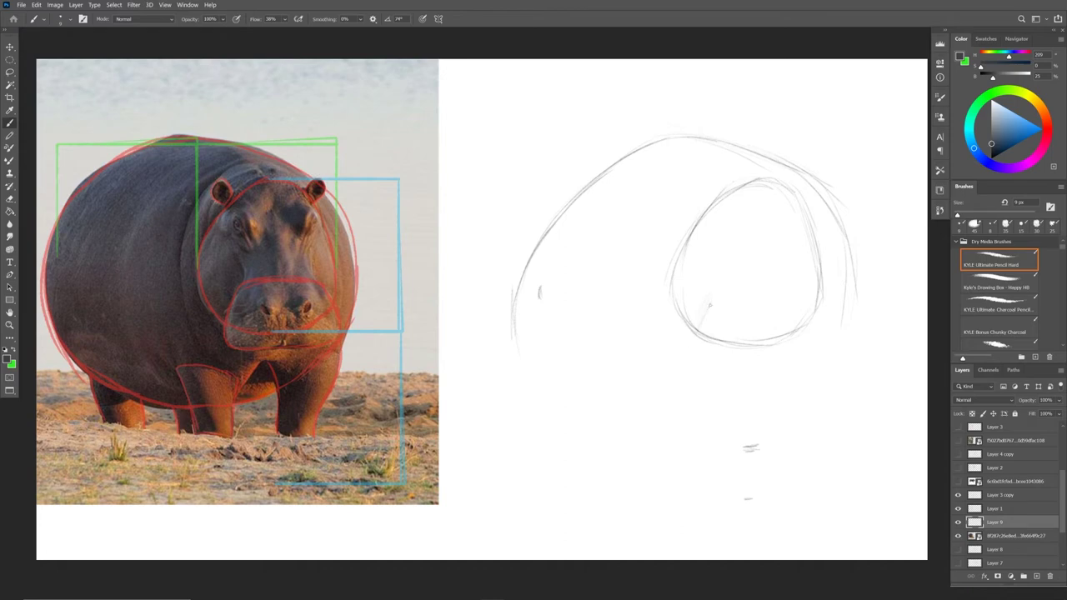
Sketch the boxy muzzle overlapping the lower part of the egg-shaped head, with light chest strokes beside it
drag(726, 284, 800, 291)
mouse_move(725, 286)
mouse_down()
mouse_move(812, 323)
mouse_move(806, 301)
mouse_move(820, 330)
mouse_move(811, 361)
mouse_move(708, 368)
mouse_up()
mouse_move(710, 295)
mouse_down()
mouse_move(691, 366)
mouse_move(800, 369)
mouse_up()
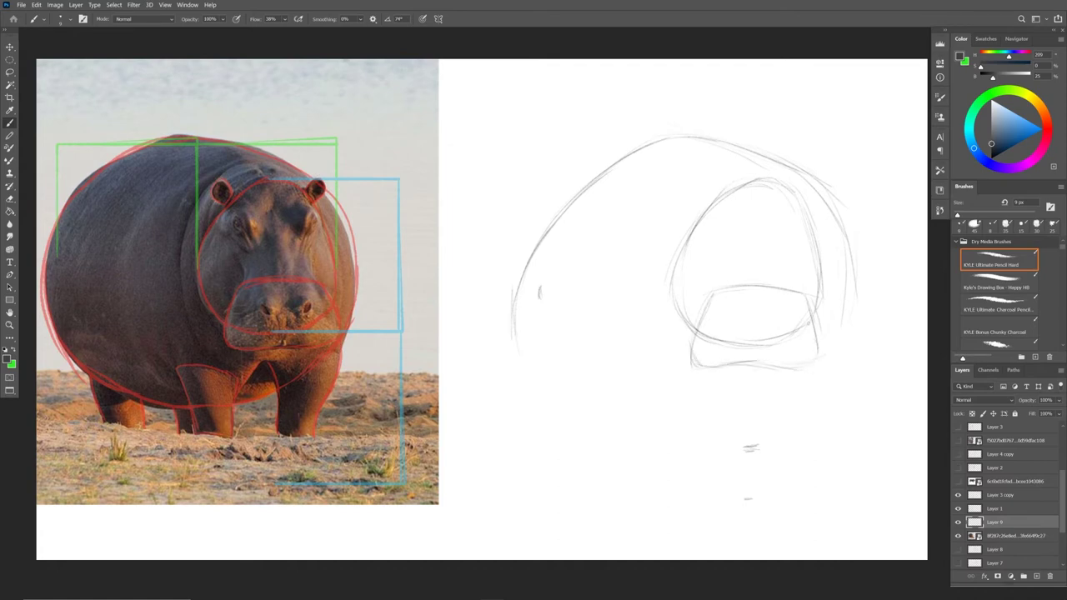
mouse_move(698, 326)
mouse_down()
mouse_move(717, 293)
mouse_move(802, 297)
mouse_move(826, 367)
mouse_move(798, 389)
mouse_up()
mouse_move(811, 310)
mouse_down()
mouse_move(803, 360)
mouse_move(816, 350)
mouse_move(751, 365)
mouse_up()
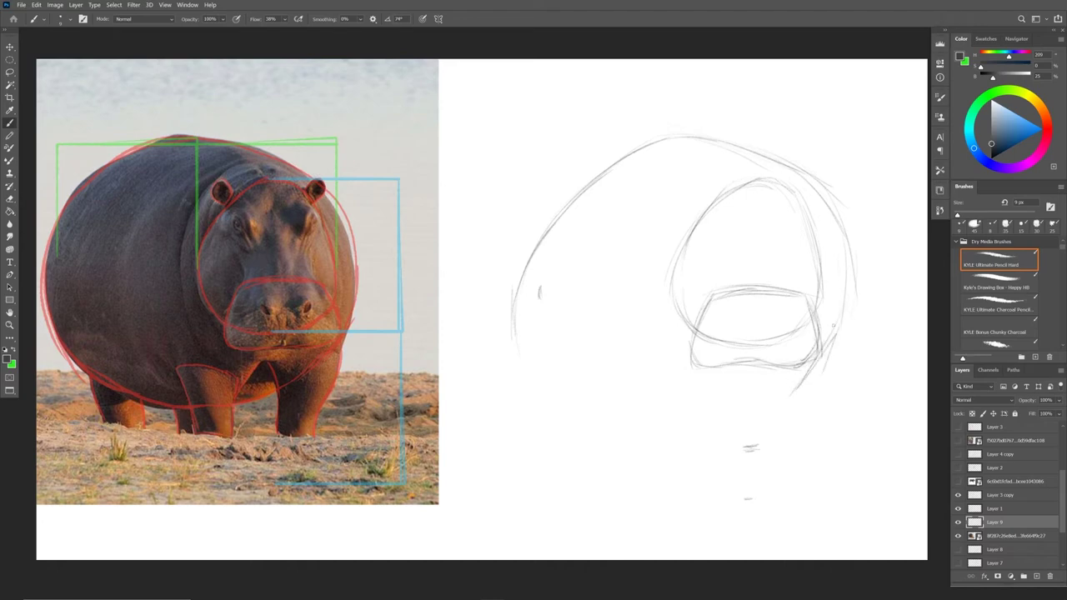
Close the body into a large oval by sketching the belly, and reinforce the rump and back curves
mouse_move(822, 362)
mouse_down()
mouse_move(756, 415)
mouse_move(583, 414)
mouse_up()
mouse_move(512, 312)
mouse_down()
mouse_move(568, 398)
mouse_move(542, 377)
mouse_move(597, 424)
mouse_move(627, 420)
mouse_up()
drag(552, 384, 734, 420)
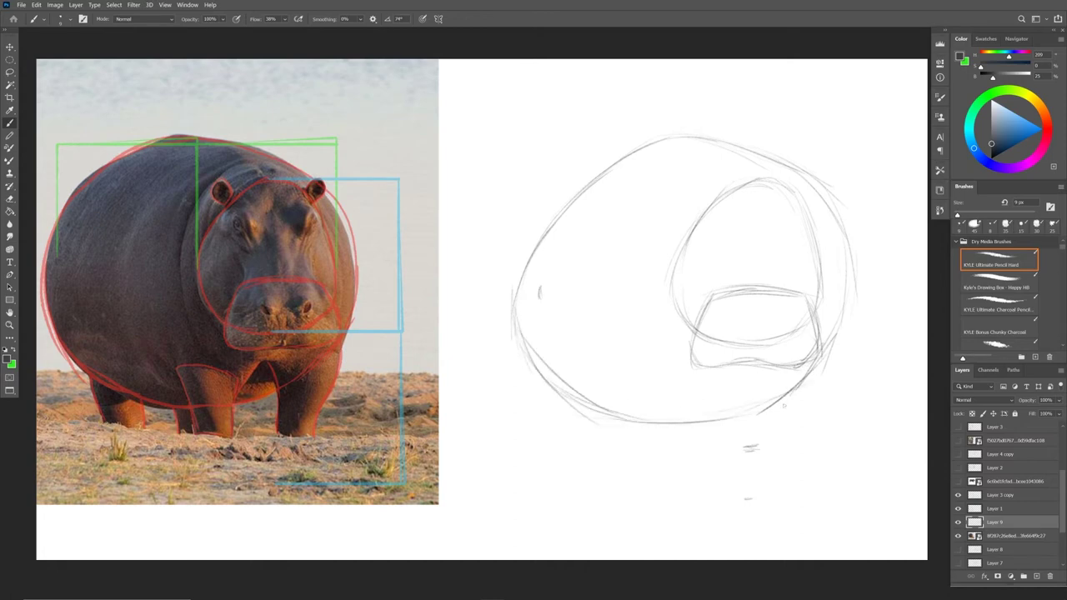
drag(517, 268, 512, 310)
drag(537, 248, 524, 355)
drag(530, 240, 516, 314)
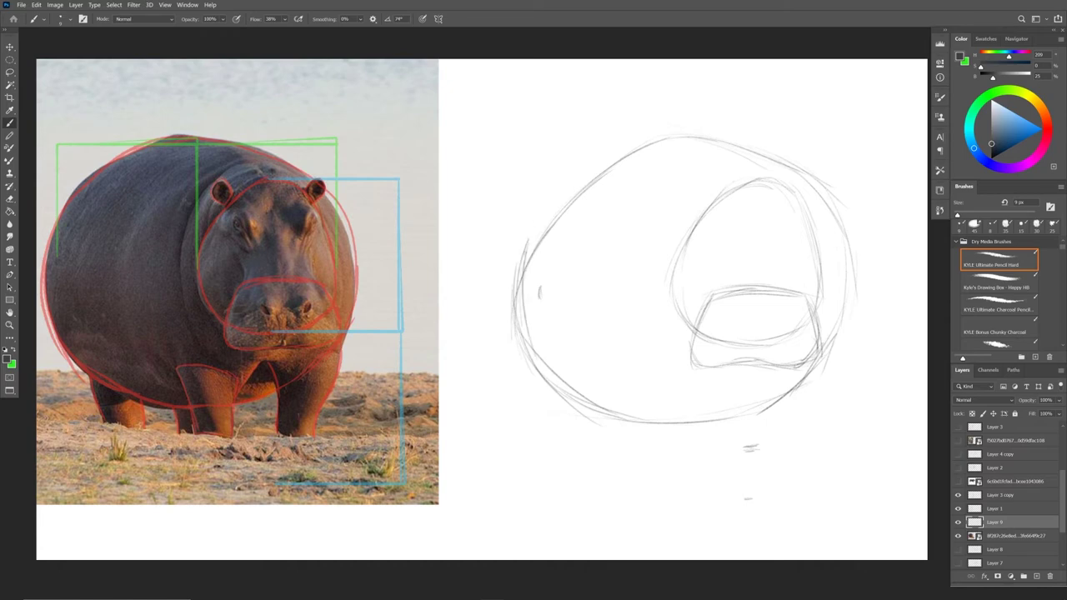
drag(657, 146, 525, 253)
mouse_move(563, 205)
mouse_down()
mouse_move(517, 352)
mouse_move(586, 406)
mouse_up()
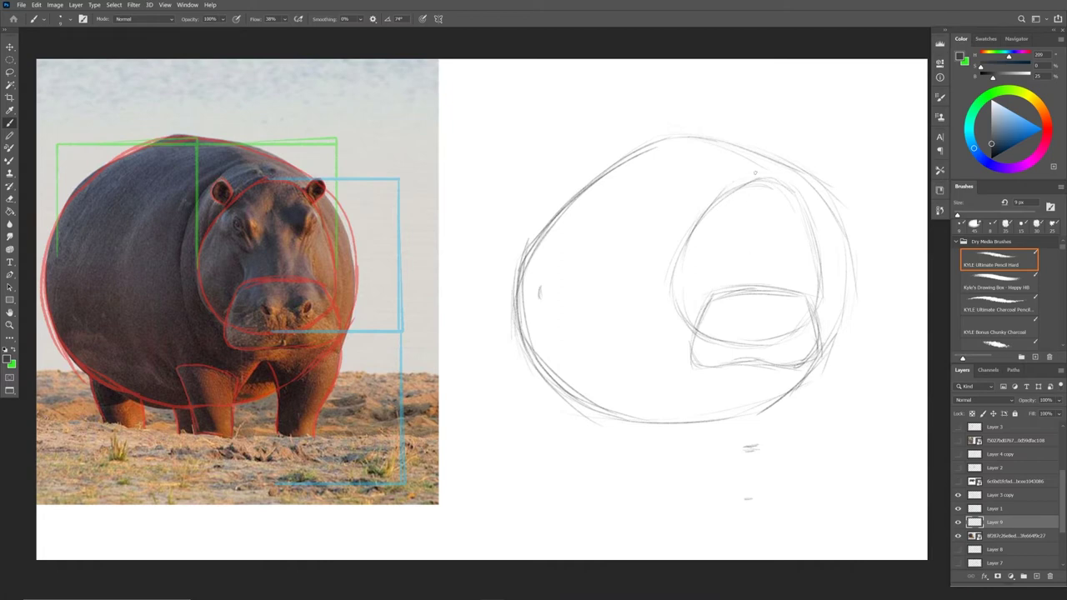
Draw a vertical centre line down the face and add two small ears at the top of the head
drag(764, 218, 755, 383)
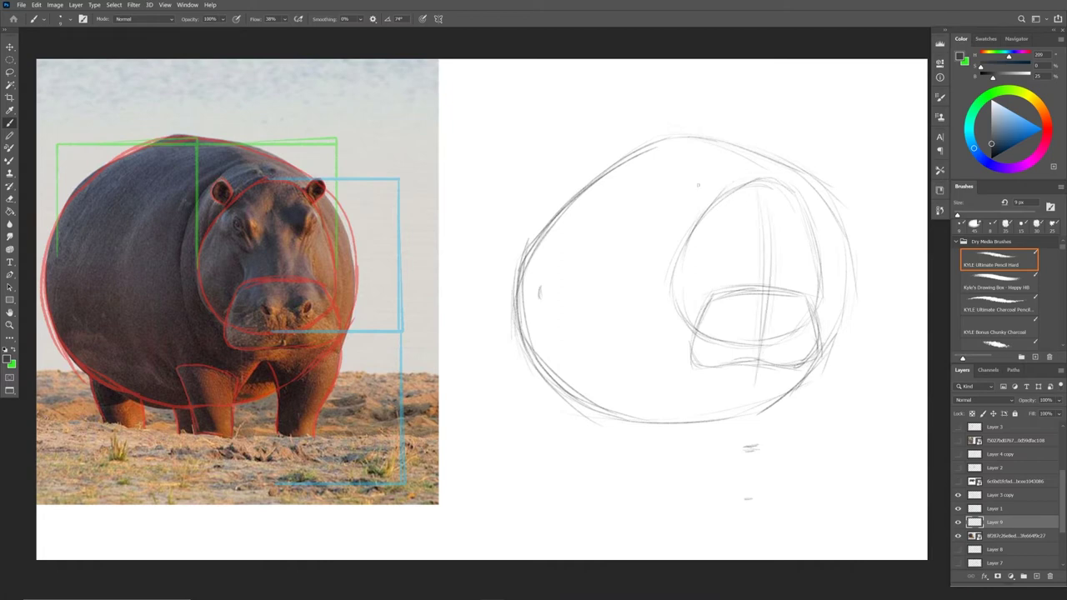
mouse_move(701, 205)
mouse_down()
mouse_move(690, 200)
mouse_move(698, 179)
mouse_move(708, 200)
mouse_up()
mouse_move(802, 190)
mouse_down()
mouse_move(812, 179)
mouse_move(826, 196)
mouse_move(803, 205)
mouse_up()
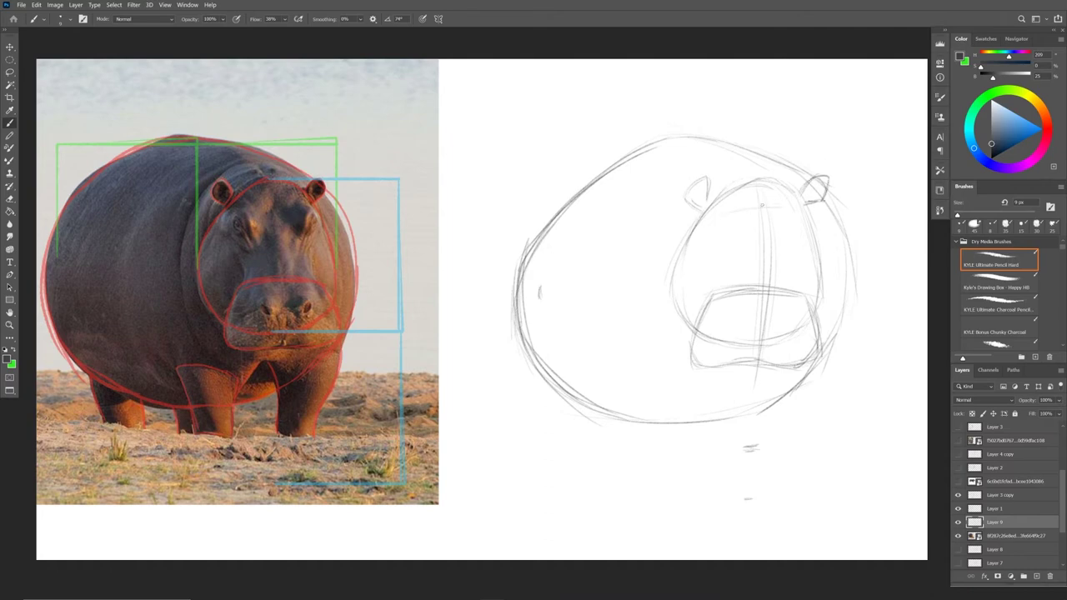
Define the brow and cheek contours where they pinch in above the muzzle, and darken the muzzle outline
mouse_move(800, 198)
mouse_down()
mouse_move(817, 250)
mouse_move(806, 236)
mouse_move(793, 281)
mouse_move(813, 313)
mouse_up()
mouse_move(797, 254)
mouse_down()
mouse_move(818, 355)
mouse_move(700, 369)
mouse_move(712, 370)
mouse_move(689, 340)
mouse_move(715, 288)
mouse_up()
mouse_move(692, 343)
mouse_down()
mouse_move(714, 275)
mouse_move(717, 293)
mouse_move(716, 283)
mouse_up()
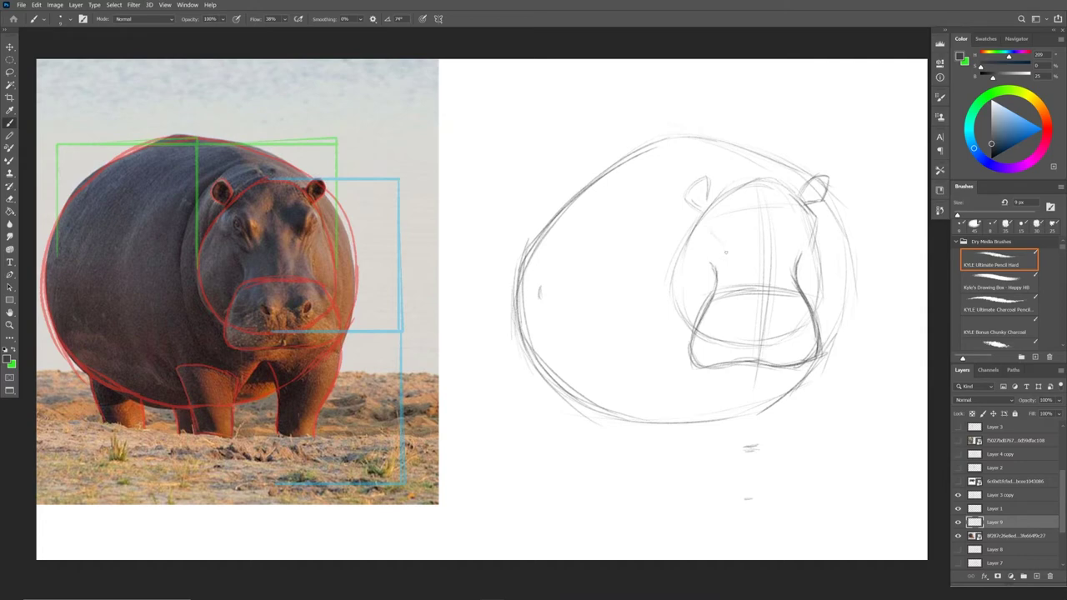
Sketch the eyes, a forehead crease, both nostrils and the mouth line on the front-facing hippo
mouse_move(710, 225)
mouse_down()
mouse_move(731, 239)
mouse_move(726, 205)
mouse_move(727, 229)
mouse_move(743, 199)
mouse_move(720, 229)
mouse_up()
mouse_move(791, 234)
mouse_down()
mouse_move(815, 210)
mouse_move(812, 220)
mouse_up()
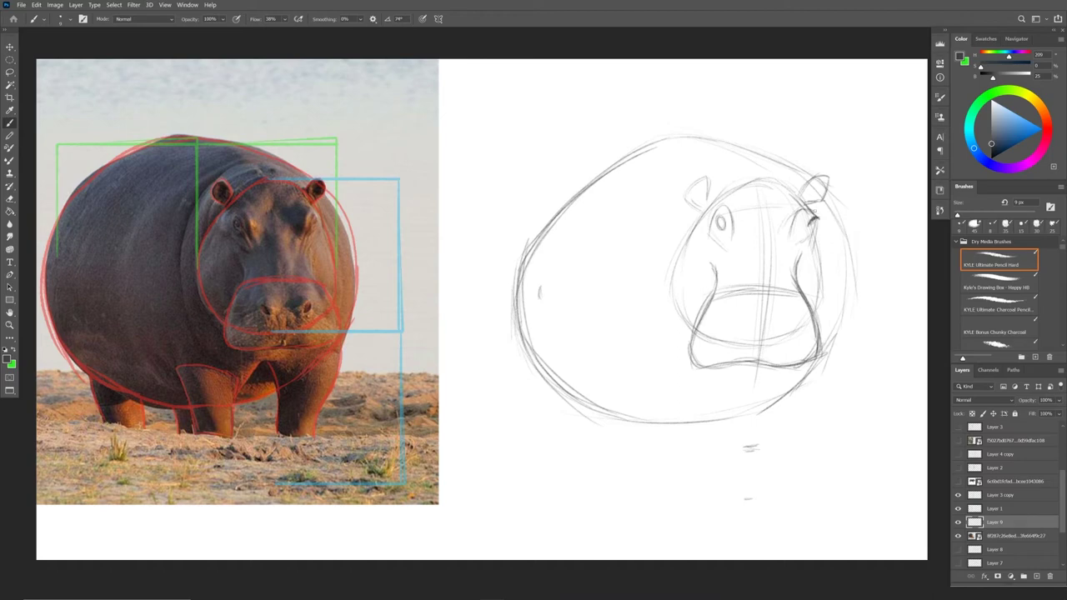
mouse_move(720, 227)
mouse_down()
mouse_move(761, 215)
mouse_move(765, 190)
mouse_move(759, 225)
mouse_move(765, 200)
mouse_up()
mouse_move(735, 328)
mouse_down()
mouse_move(728, 317)
mouse_move(737, 331)
mouse_move(787, 332)
mouse_move(795, 321)
mouse_move(785, 330)
mouse_up()
mouse_move(785, 315)
mouse_down()
mouse_move(795, 323)
mouse_move(741, 362)
mouse_move(772, 355)
mouse_move(775, 365)
mouse_up()
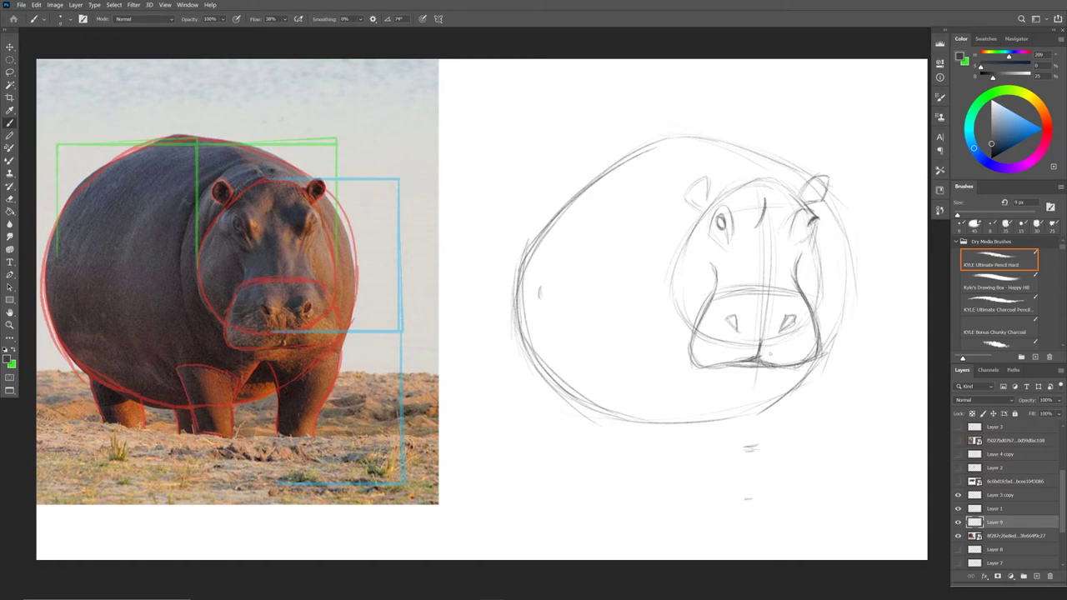
Darken the outline of the jaw, cheek and crown, and refine both ears
drag(675, 308, 695, 329)
drag(674, 286, 671, 307)
mouse_move(698, 225)
mouse_down()
mouse_move(673, 272)
mouse_move(685, 225)
mouse_up()
drag(725, 180, 765, 176)
drag(693, 208, 682, 247)
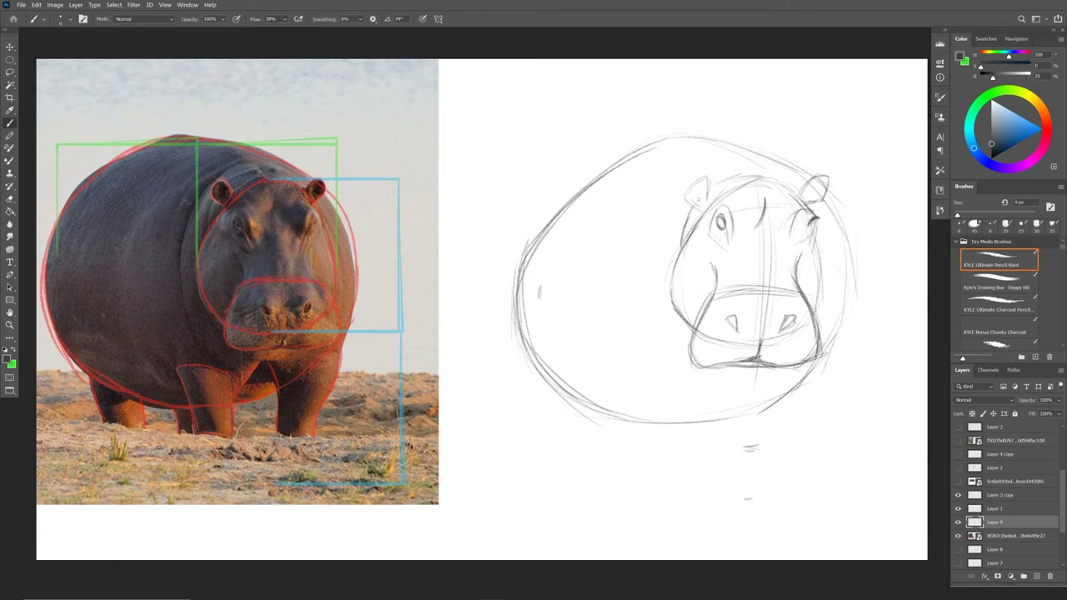
mouse_move(708, 212)
mouse_down()
mouse_move(760, 179)
mouse_move(789, 187)
mouse_move(780, 181)
mouse_up()
mouse_move(778, 180)
mouse_down()
mouse_move(804, 205)
mouse_move(816, 175)
mouse_up()
mouse_move(691, 188)
mouse_down()
mouse_move(703, 196)
mouse_move(705, 175)
mouse_move(710, 205)
mouse_up()
drag(800, 197, 830, 190)
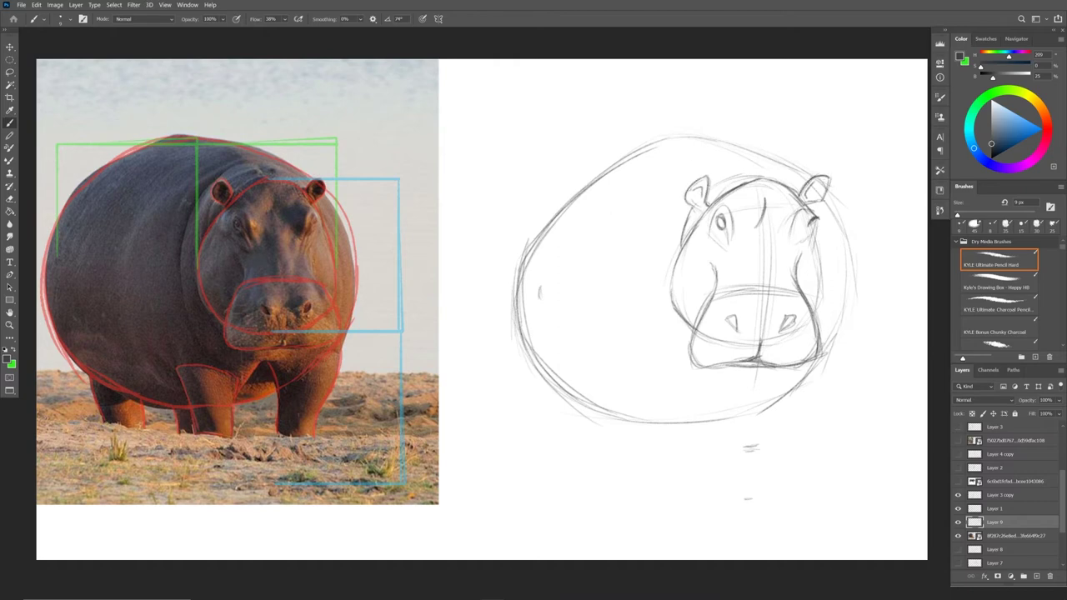
Sketch the curved neck fold behind the head, from above the ears down beside the jaw
drag(685, 187, 651, 287)
drag(651, 250, 668, 352)
mouse_move(704, 174)
mouse_down()
mouse_move(750, 161)
mouse_move(648, 313)
mouse_up()
drag(649, 293, 663, 353)
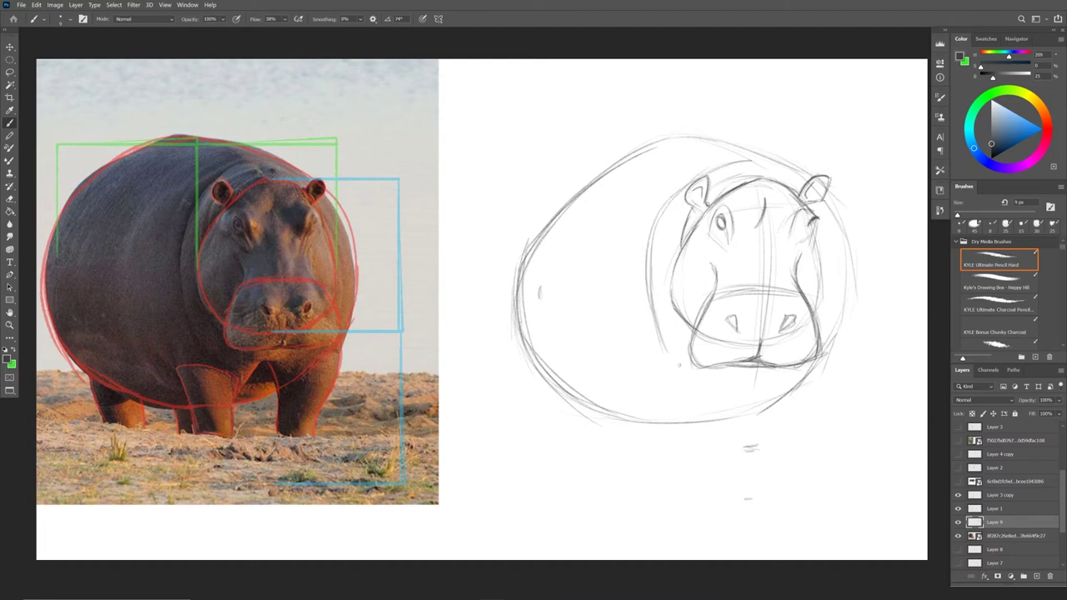
Rough in the chest and front legs below the muzzle, and draw a ground line under the hippo
mouse_move(727, 380)
mouse_down()
mouse_move(757, 383)
mouse_move(738, 396)
mouse_move(735, 379)
mouse_move(707, 434)
mouse_up()
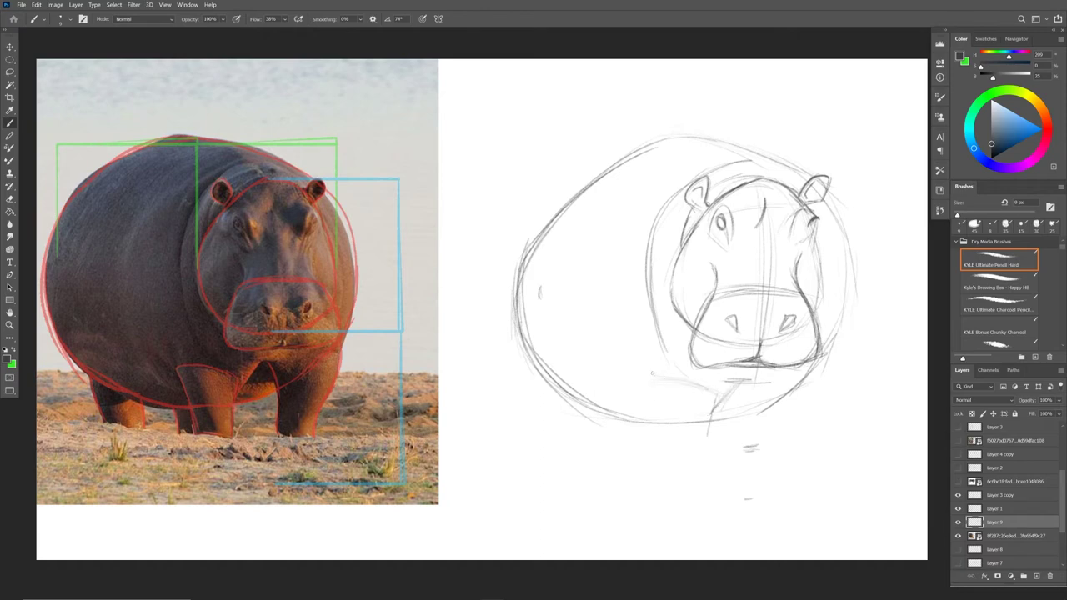
mouse_move(665, 370)
mouse_down()
mouse_move(712, 394)
mouse_move(662, 388)
mouse_move(662, 421)
mouse_move(667, 383)
mouse_move(648, 370)
mouse_move(664, 465)
mouse_up()
mouse_move(716, 395)
mouse_down()
mouse_move(707, 455)
mouse_move(570, 444)
mouse_up()
mouse_move(459, 429)
mouse_down()
mouse_move(586, 452)
mouse_move(725, 444)
mouse_move(713, 458)
mouse_move(750, 446)
mouse_move(874, 451)
mouse_move(863, 441)
mouse_move(920, 450)
mouse_up()
mouse_move(832, 346)
mouse_down()
mouse_move(801, 392)
mouse_move(794, 445)
mouse_up()
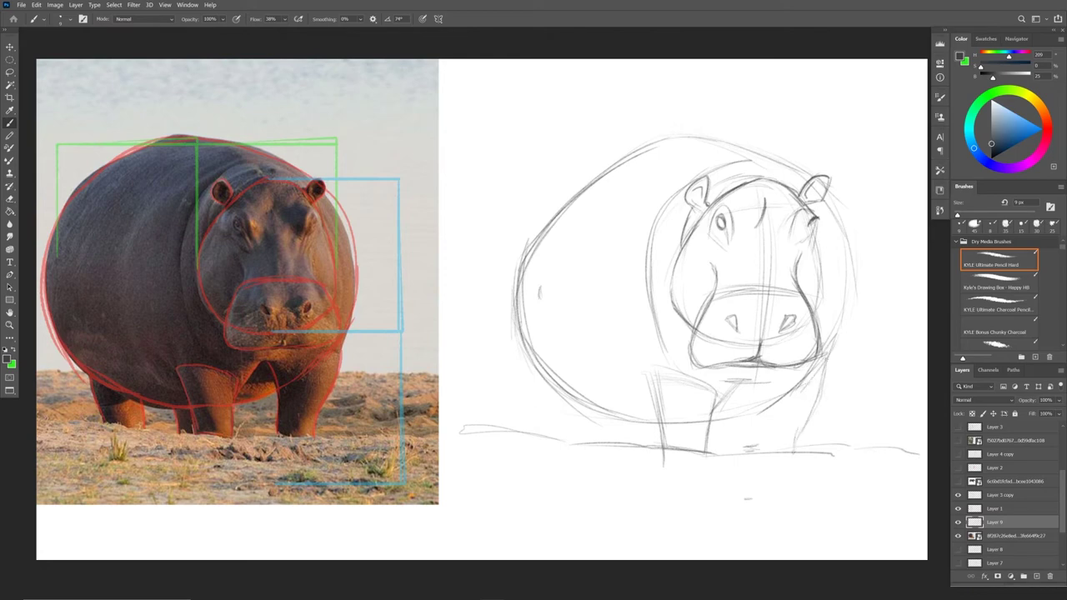
Strengthen the outer and inner contours of the front leg below the muzzle down to the ground line
drag(816, 397, 795, 439)
drag(833, 346, 797, 429)
drag(813, 405, 795, 433)
drag(821, 385, 790, 454)
mouse_move(826, 362)
mouse_down()
mouse_move(796, 425)
mouse_move(755, 450)
mouse_up()
drag(756, 417, 754, 444)
drag(754, 400, 752, 438)
drag(756, 385, 750, 453)
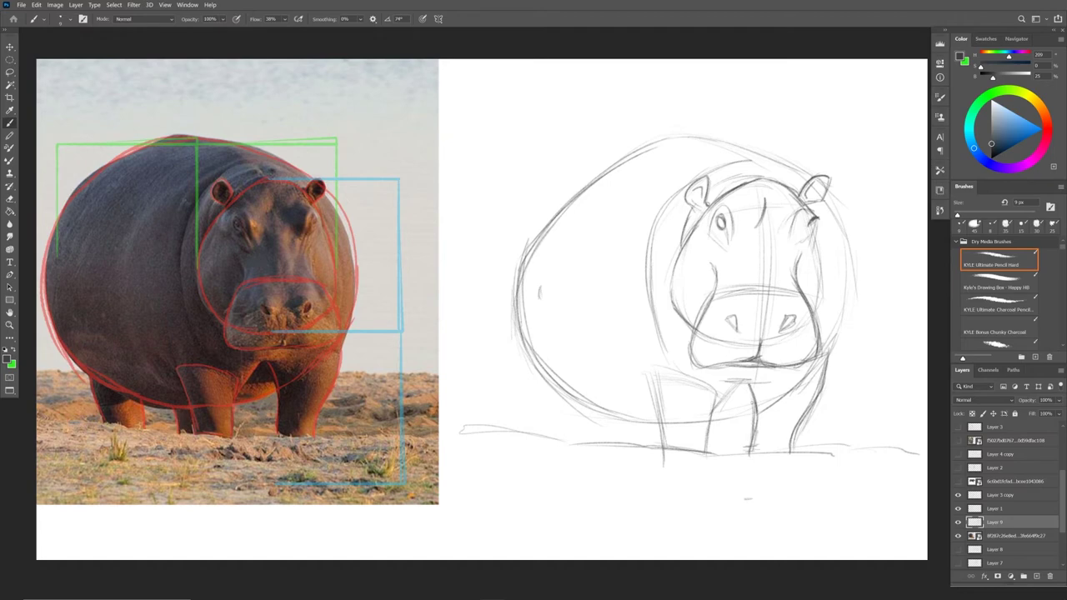
Darken the other front leg's contours and shade the partly hidden hind leg behind it
mouse_move(647, 375)
mouse_down()
mouse_move(639, 428)
mouse_move(621, 410)
mouse_move(638, 414)
mouse_move(660, 447)
mouse_up()
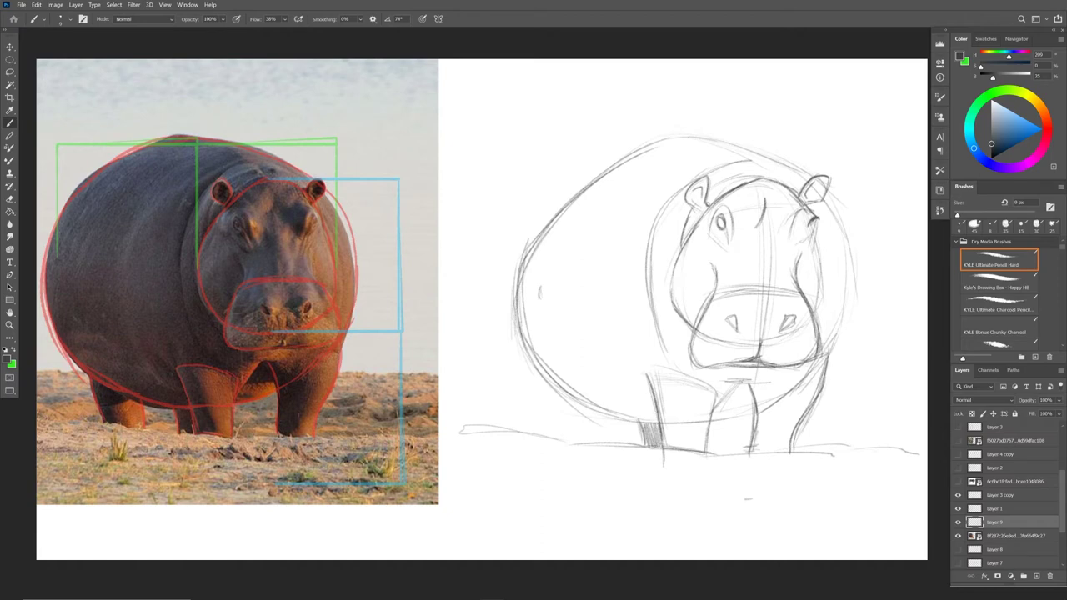
drag(740, 381, 704, 440)
mouse_move(588, 405)
mouse_down()
mouse_move(653, 423)
mouse_move(636, 423)
mouse_up()
Draw the hind leg under the rump and darken the belly, rump and back outline
drag(548, 378, 553, 440)
drag(547, 385, 555, 442)
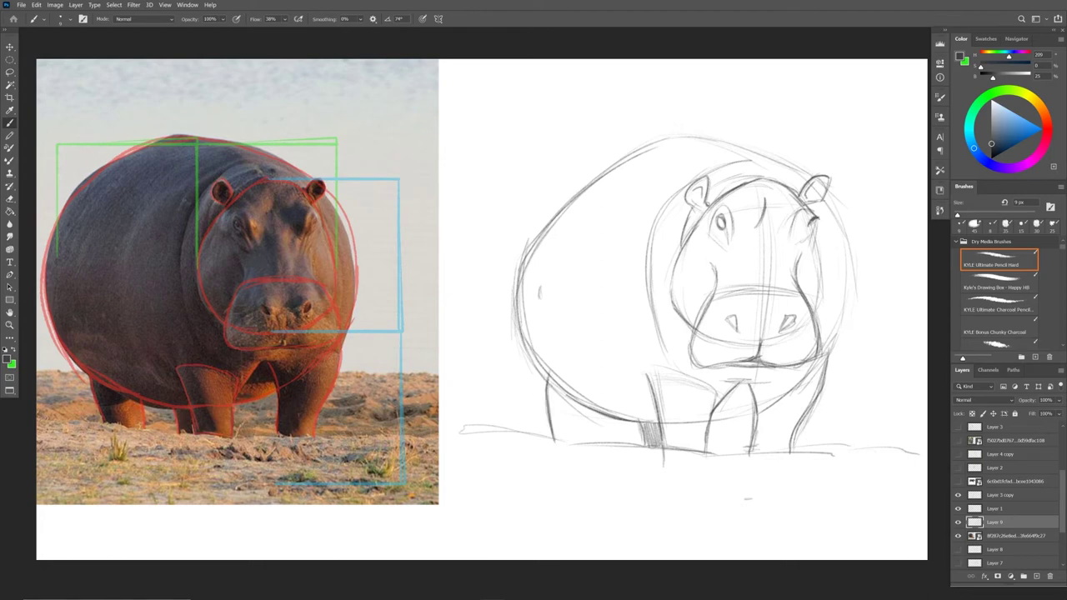
drag(590, 408, 598, 444)
mouse_move(565, 392)
mouse_down()
mouse_move(625, 423)
mouse_move(545, 385)
mouse_move(530, 342)
mouse_move(575, 398)
mouse_move(612, 416)
mouse_move(528, 336)
mouse_move(522, 312)
mouse_up()
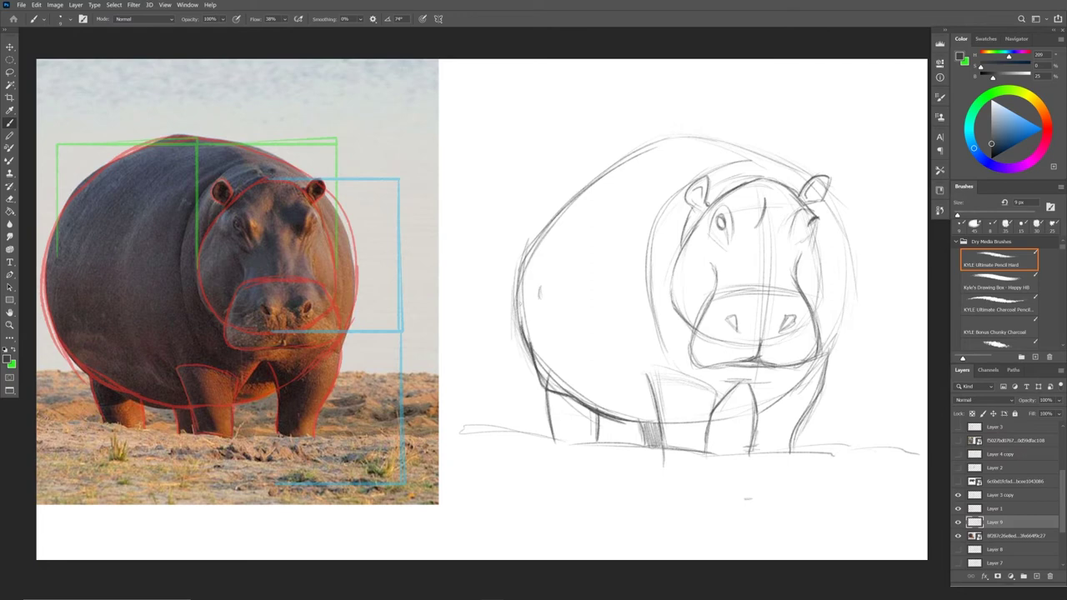
mouse_move(530, 357)
mouse_down()
mouse_move(515, 293)
mouse_move(584, 185)
mouse_move(633, 162)
mouse_up()
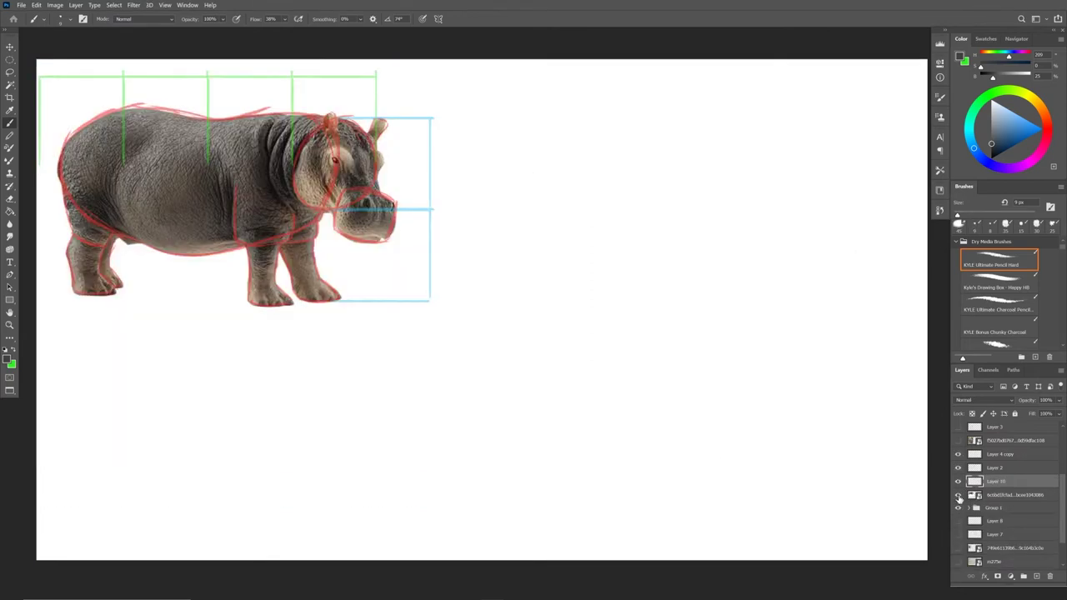
Toggle the side-view hippo photo off and on to check its construction lines, and sketch a round head beside it
click(956, 495)
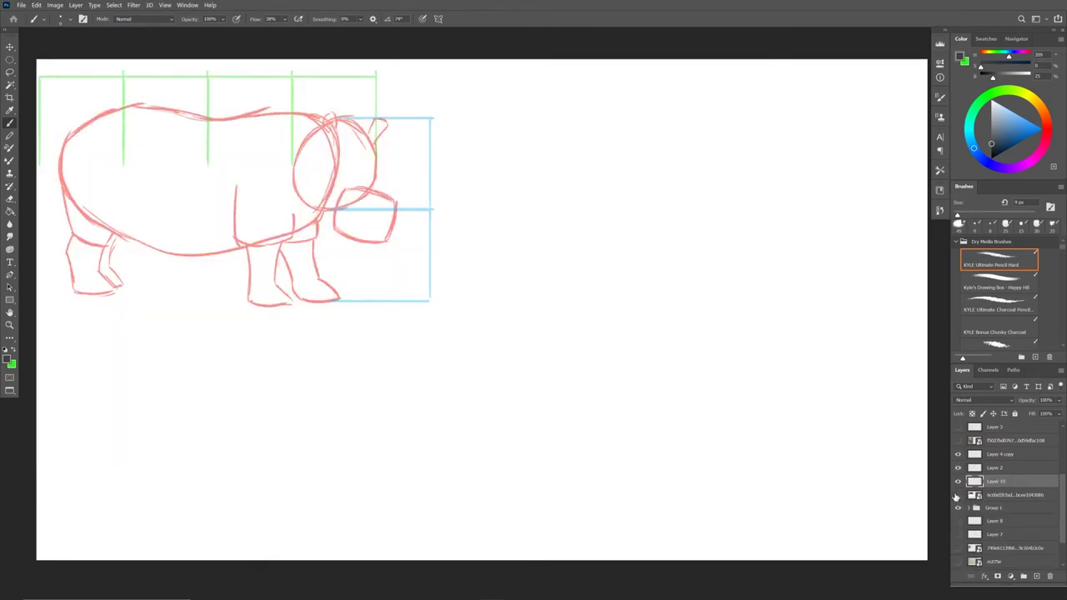
click(957, 495)
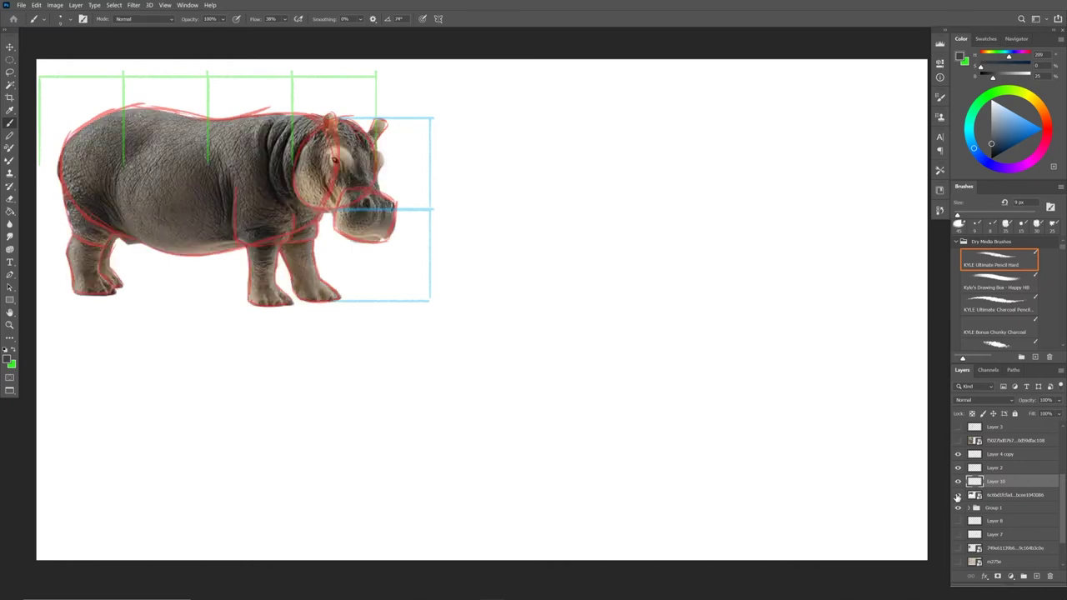
click(701, 346)
drag(780, 317, 780, 333)
mouse_move(693, 360)
mouse_down()
mouse_move(700, 367)
mouse_move(710, 293)
mouse_move(787, 288)
mouse_move(754, 387)
mouse_move(733, 384)
mouse_move(779, 293)
mouse_move(718, 307)
mouse_up()
Sketch the tilted boxy muzzle overlapping the lower front of the round head, and darken its edges
mouse_move(741, 395)
mouse_down()
mouse_move(752, 364)
mouse_move(810, 369)
mouse_up()
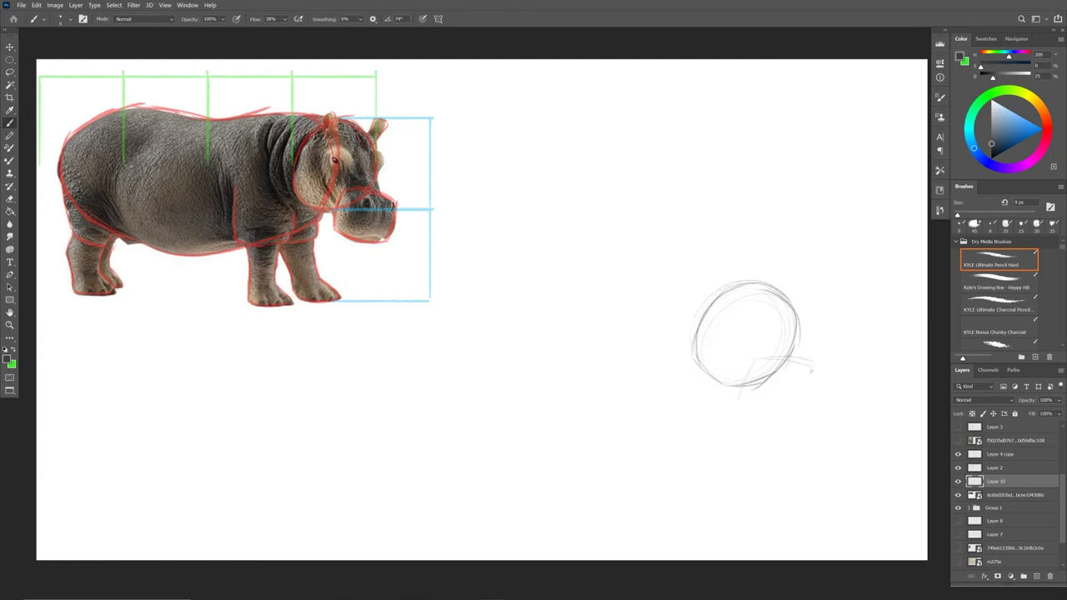
mouse_move(738, 385)
mouse_down()
mouse_move(787, 360)
mouse_move(808, 376)
mouse_up()
mouse_move(738, 392)
mouse_down()
mouse_move(741, 404)
mouse_move(793, 410)
mouse_up()
drag(794, 407, 809, 387)
drag(739, 403, 795, 414)
drag(809, 382, 794, 411)
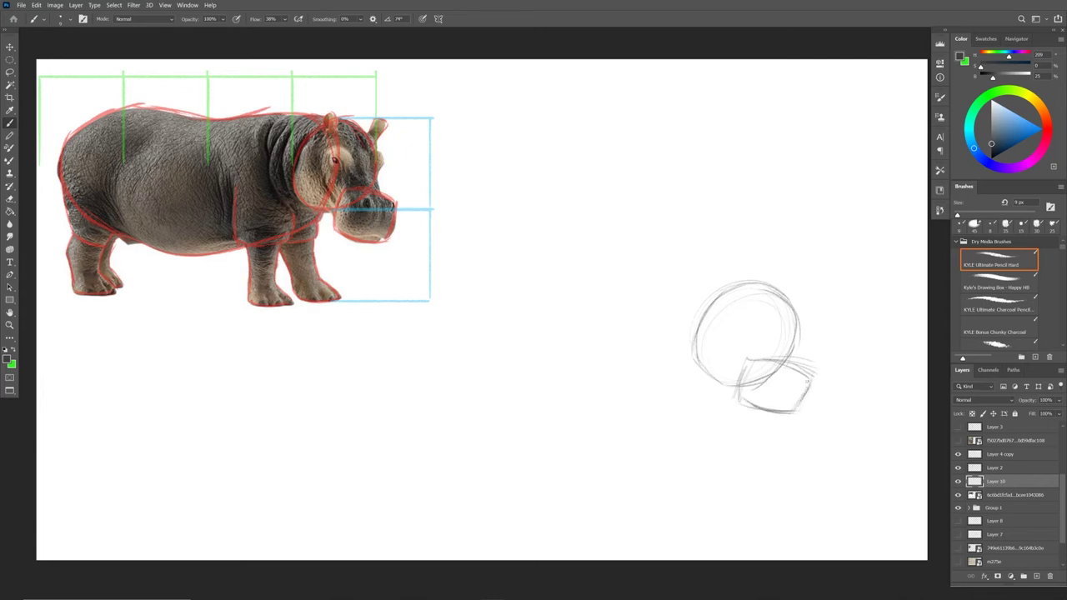
mouse_move(777, 362)
mouse_down()
mouse_move(817, 383)
mouse_move(805, 377)
mouse_up()
drag(740, 369, 738, 405)
drag(738, 396, 795, 416)
Define the side-view head's forehead and brow profile, add the eye, and reinforce the back of the jaw
mouse_move(742, 397)
mouse_down()
mouse_move(798, 409)
mouse_move(745, 400)
mouse_move(799, 408)
mouse_move(813, 380)
mouse_move(789, 333)
mouse_move(800, 310)
mouse_move(795, 343)
mouse_move(788, 298)
mouse_move(771, 283)
mouse_move(737, 285)
mouse_up()
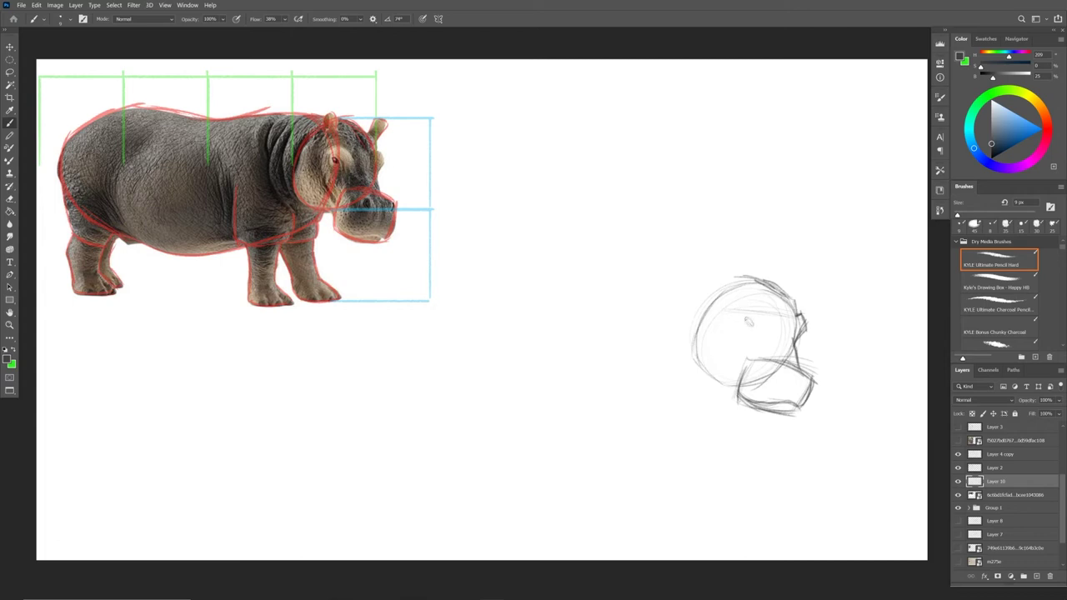
click(748, 322)
mouse_move(738, 379)
mouse_down()
mouse_move(733, 395)
mouse_move(690, 342)
mouse_up()
Mark the midpoint and rear limit of the body length and the ground level for the side-view hippo
drag(601, 325, 602, 316)
right_click(602, 317)
click(704, 275)
drag(416, 301, 414, 337)
drag(735, 482, 748, 478)
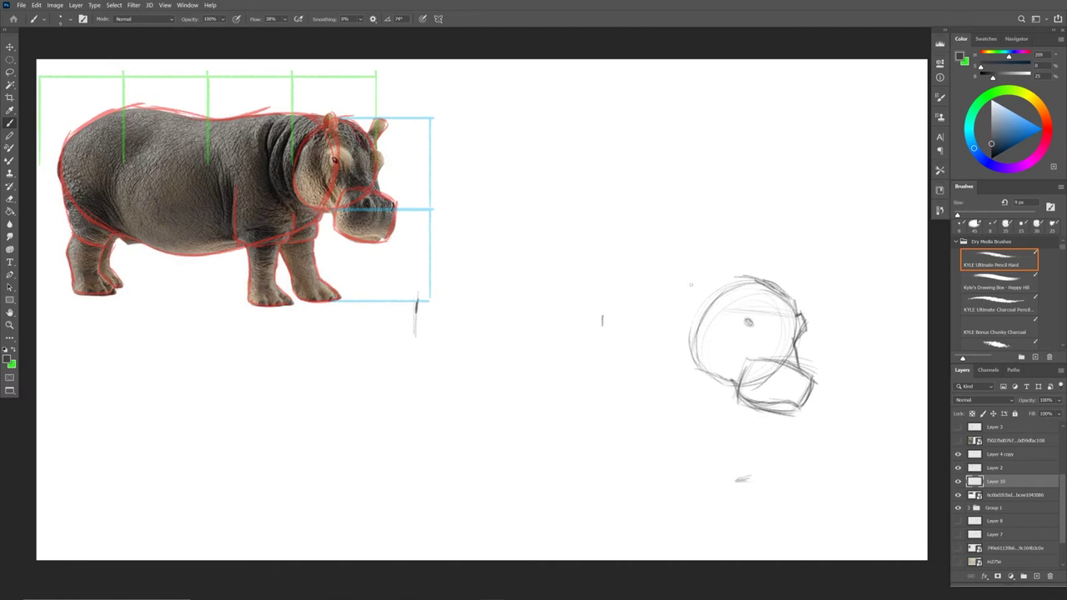
Sketch the dipping back line from the head to the hips and curve it down around the rump
drag(755, 279, 641, 285)
drag(514, 270, 453, 308)
mouse_move(691, 281)
mouse_down()
mouse_move(587, 293)
mouse_move(521, 275)
mouse_move(456, 306)
mouse_move(471, 296)
mouse_move(712, 281)
mouse_up()
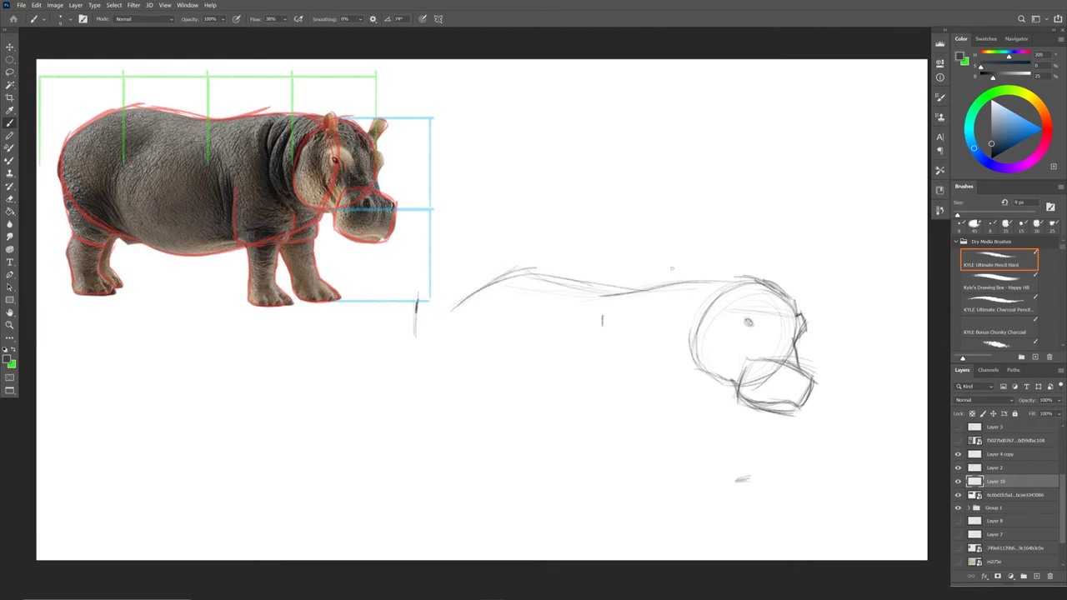
drag(458, 305, 444, 352)
Sketch the belly curve from the jaw back to the rump to close the side-view body shape
mouse_move(713, 390)
mouse_down()
mouse_move(660, 416)
mouse_move(567, 432)
mouse_move(649, 424)
mouse_up()
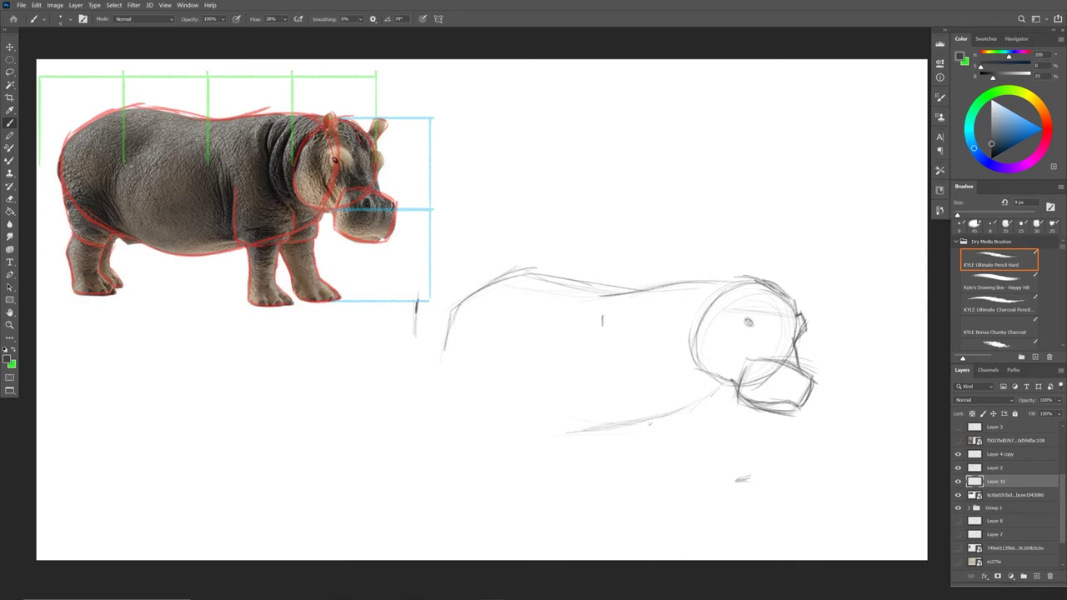
drag(488, 402, 577, 430)
drag(450, 355, 477, 406)
drag(468, 390, 570, 427)
drag(715, 402, 632, 423)
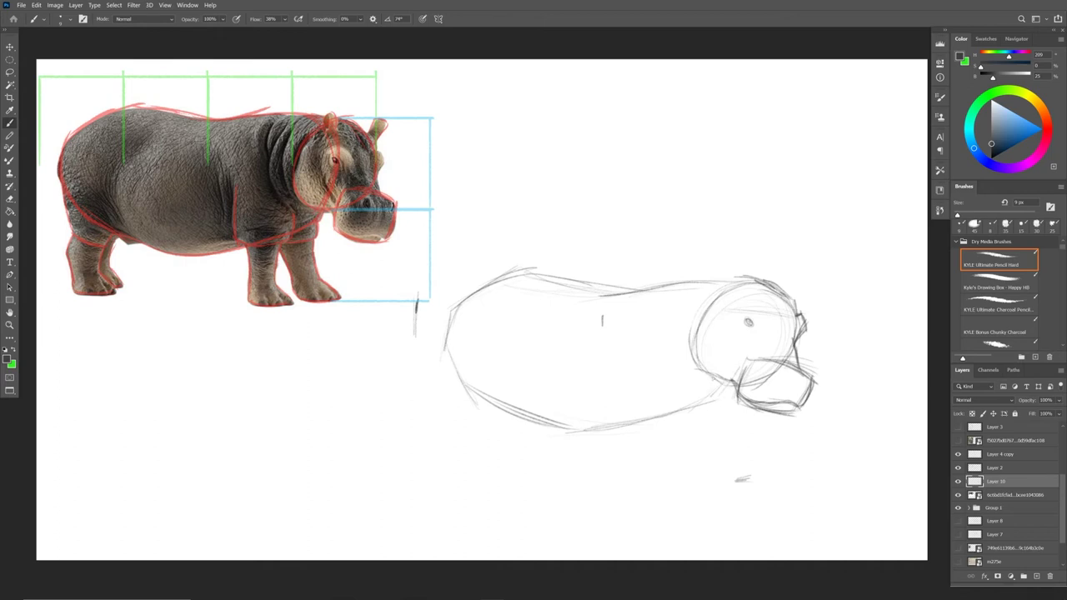
Reinforce the neck and rump contours of the side-view body and add a guideline down the face
drag(752, 287, 761, 309)
drag(662, 282, 735, 278)
drag(751, 324, 719, 405)
mouse_move(457, 302)
mouse_down()
mouse_move(445, 353)
mouse_move(510, 281)
mouse_up()
mouse_move(447, 337)
mouse_down()
mouse_move(476, 403)
mouse_move(573, 428)
mouse_up()
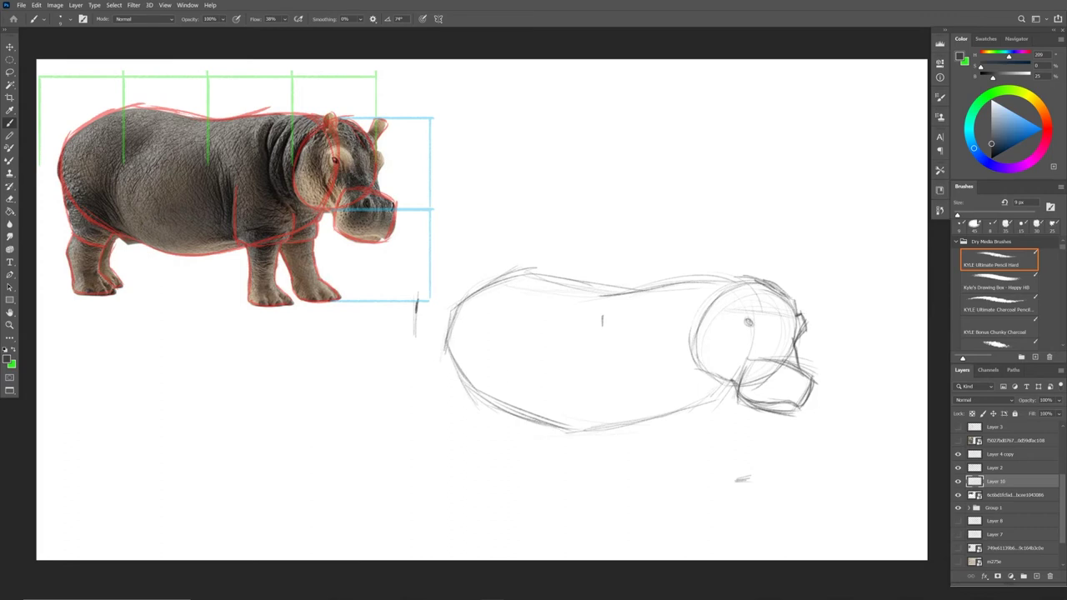
Draw the hind thigh curve, strengthen the belly line, and add the neck folds behind the head
drag(506, 367, 538, 422)
drag(510, 388, 556, 431)
drag(653, 423, 721, 403)
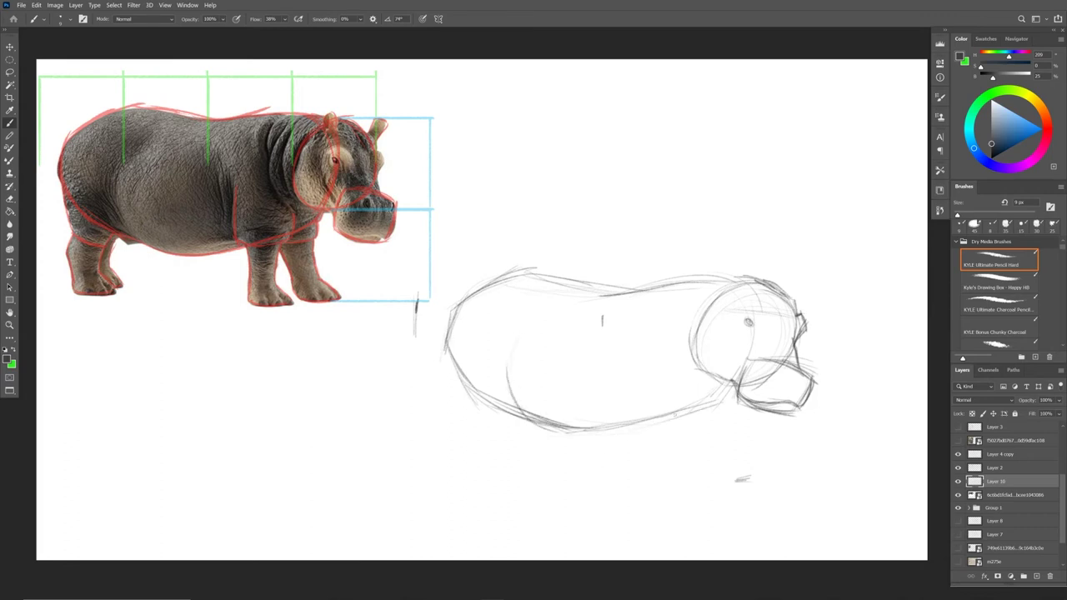
drag(618, 430, 690, 406)
mouse_move(704, 292)
mouse_down()
mouse_move(668, 360)
mouse_move(696, 385)
mouse_move(674, 330)
mouse_move(668, 373)
mouse_move(726, 393)
mouse_up()
mouse_move(730, 288)
mouse_down()
mouse_move(700, 380)
mouse_move(730, 383)
mouse_up()
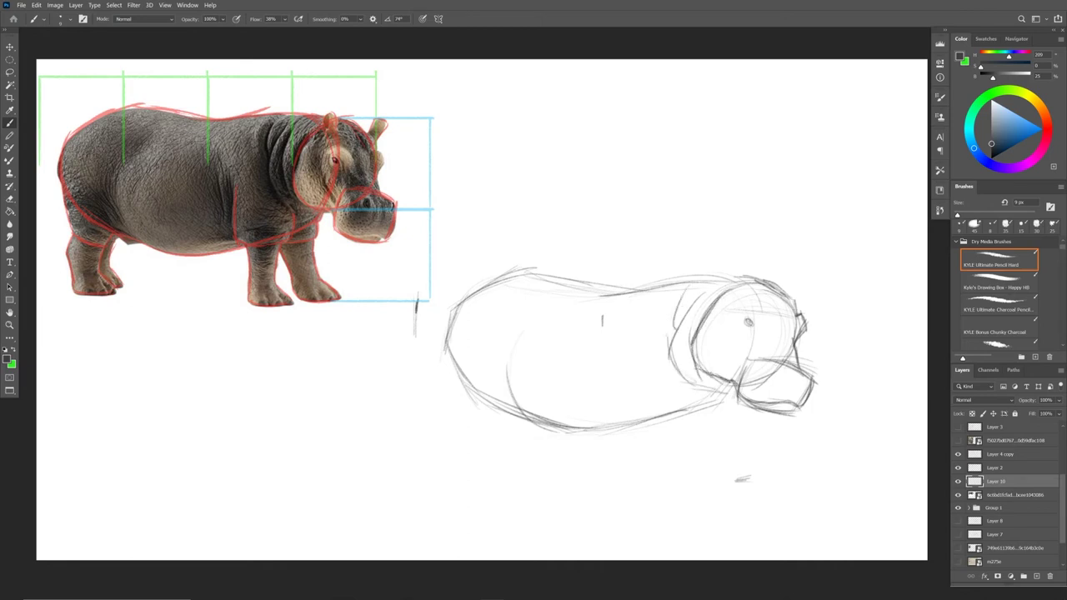
Detail the brow around the eye, add the nostrils, and sketch the chest line below the jaw
mouse_move(738, 311)
mouse_down()
mouse_move(762, 315)
mouse_move(763, 338)
mouse_move(759, 331)
mouse_up()
drag(771, 368, 806, 386)
mouse_move(731, 383)
mouse_down()
mouse_move(718, 398)
mouse_move(723, 413)
mouse_move(732, 407)
mouse_move(691, 412)
mouse_up()
Draw the shoulder curve and the near front leg with its foot below the side-view body
mouse_move(637, 363)
mouse_down()
mouse_move(639, 481)
mouse_move(639, 453)
mouse_move(635, 486)
mouse_up()
mouse_move(637, 429)
mouse_down()
mouse_move(630, 480)
mouse_move(666, 492)
mouse_up()
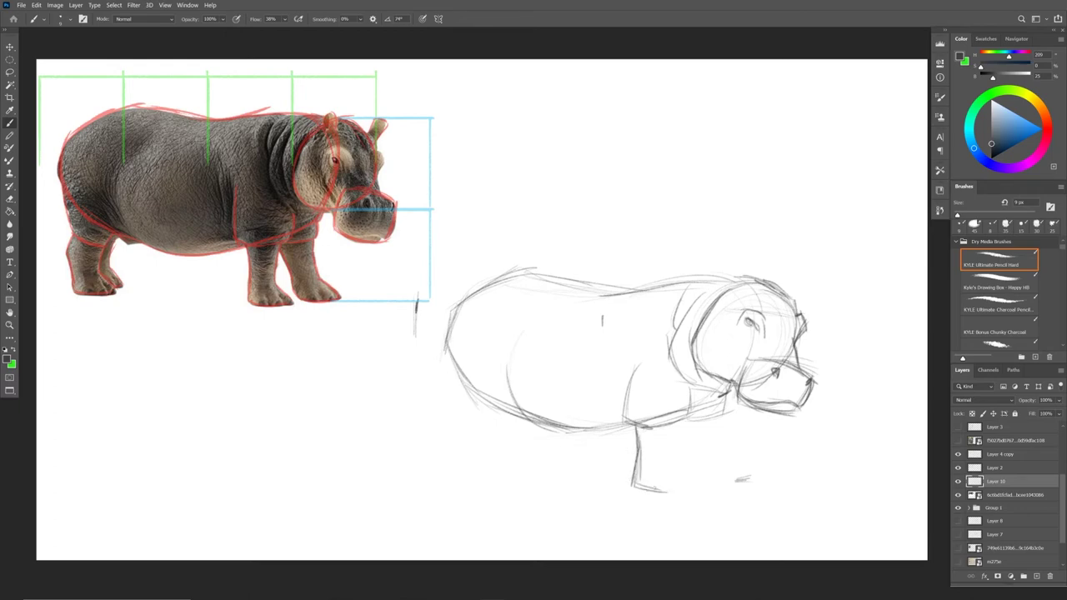
mouse_move(679, 423)
mouse_down()
mouse_move(660, 473)
mouse_move(666, 462)
mouse_move(677, 491)
mouse_move(644, 495)
mouse_move(672, 455)
mouse_move(647, 491)
mouse_move(666, 493)
mouse_move(668, 462)
mouse_up()
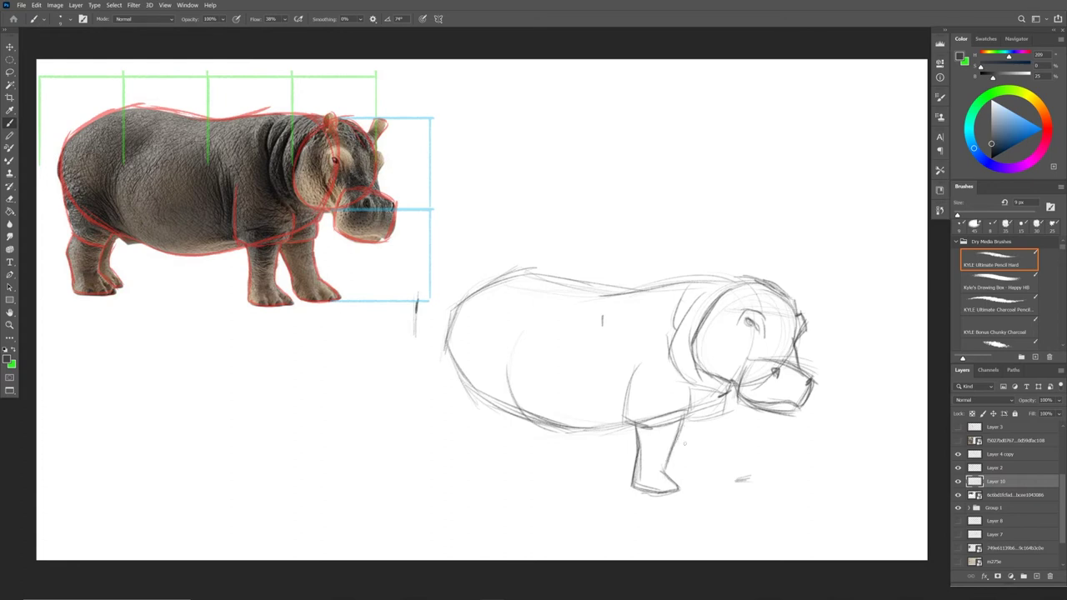
Draw the far front leg with its foot and detail the toes on both front feet of the side-view hippo
mouse_move(679, 425)
mouse_down()
mouse_move(685, 454)
mouse_move(723, 483)
mouse_up()
mouse_move(718, 417)
mouse_down()
mouse_move(721, 473)
mouse_move(736, 479)
mouse_move(726, 466)
mouse_up()
mouse_move(685, 434)
mouse_down()
mouse_move(694, 480)
mouse_move(682, 464)
mouse_move(736, 486)
mouse_move(646, 491)
mouse_move(657, 493)
mouse_up()
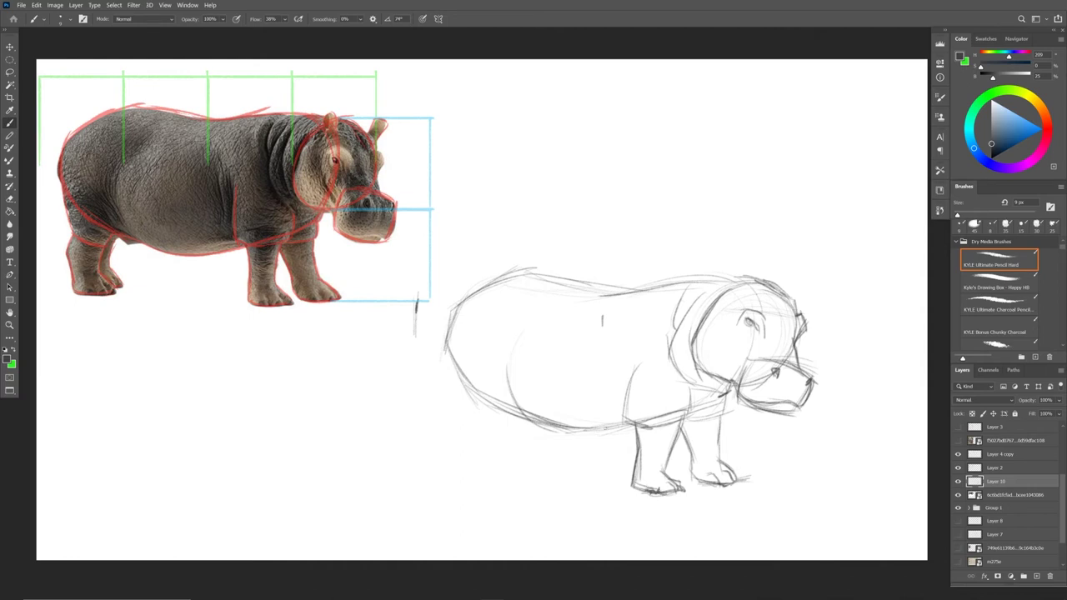
Strengthen the rear belly line and thigh curve, and draw the near hind leg with its foot
drag(630, 428, 598, 426)
drag(525, 415, 495, 403)
mouse_move(523, 415)
mouse_down()
mouse_move(485, 384)
mouse_move(527, 334)
mouse_up()
mouse_move(446, 342)
mouse_down()
mouse_move(458, 414)
mouse_move(485, 427)
mouse_up()
mouse_move(454, 396)
mouse_down()
mouse_move(485, 424)
mouse_move(447, 429)
mouse_move(446, 472)
mouse_up()
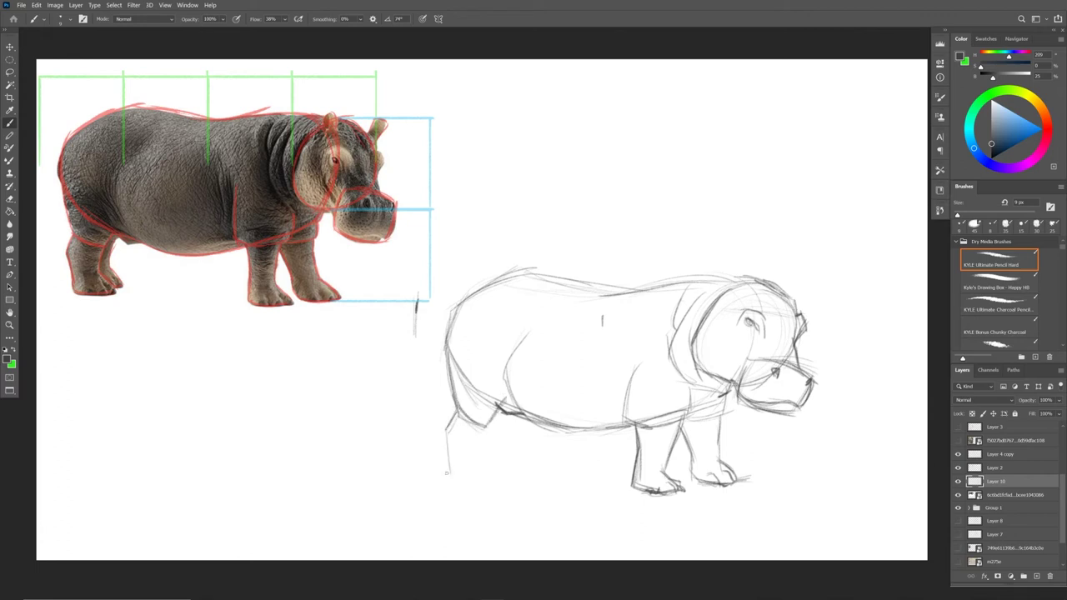
mouse_move(459, 394)
mouse_down()
mouse_move(443, 426)
mouse_move(445, 457)
mouse_move(499, 462)
mouse_up()
drag(483, 445, 493, 459)
mouse_move(499, 404)
mouse_down()
mouse_move(479, 443)
mouse_move(497, 462)
mouse_move(458, 465)
mouse_move(447, 433)
mouse_move(491, 471)
mouse_move(477, 469)
mouse_move(479, 459)
mouse_move(491, 466)
mouse_up()
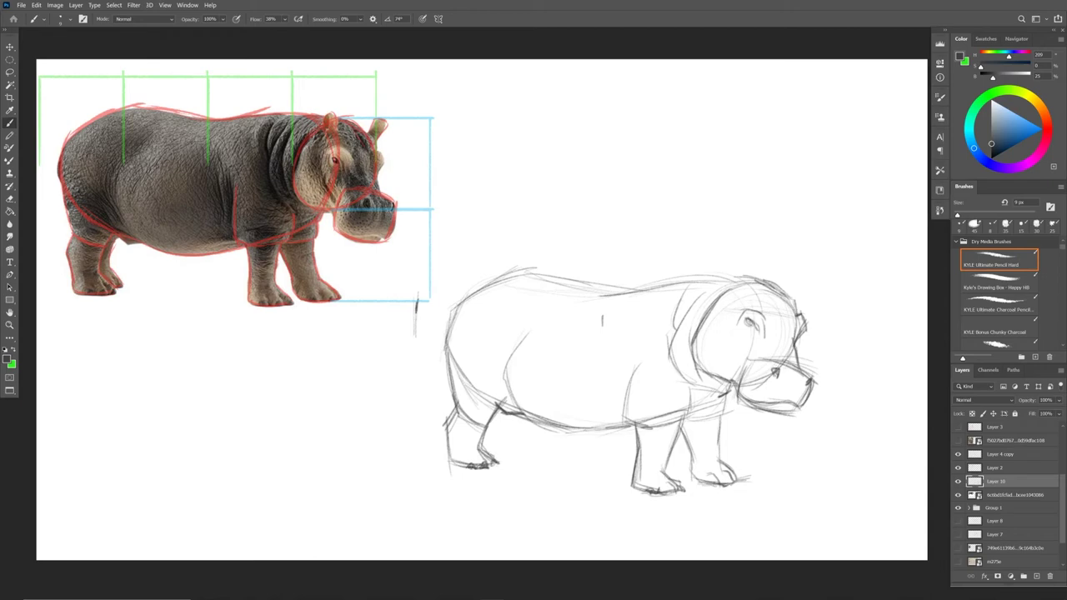
Add the far hind leg and shade the far front and hind legs with hatching strokes
mouse_move(506, 414)
mouse_down()
mouse_move(495, 437)
mouse_move(507, 456)
mouse_move(506, 408)
mouse_up()
drag(482, 452, 505, 405)
mouse_move(685, 423)
mouse_down()
mouse_move(725, 416)
mouse_move(690, 435)
mouse_move(697, 445)
mouse_up()
drag(692, 427, 708, 477)
drag(700, 425, 715, 480)
drag(714, 449, 717, 477)
drag(721, 468, 724, 479)
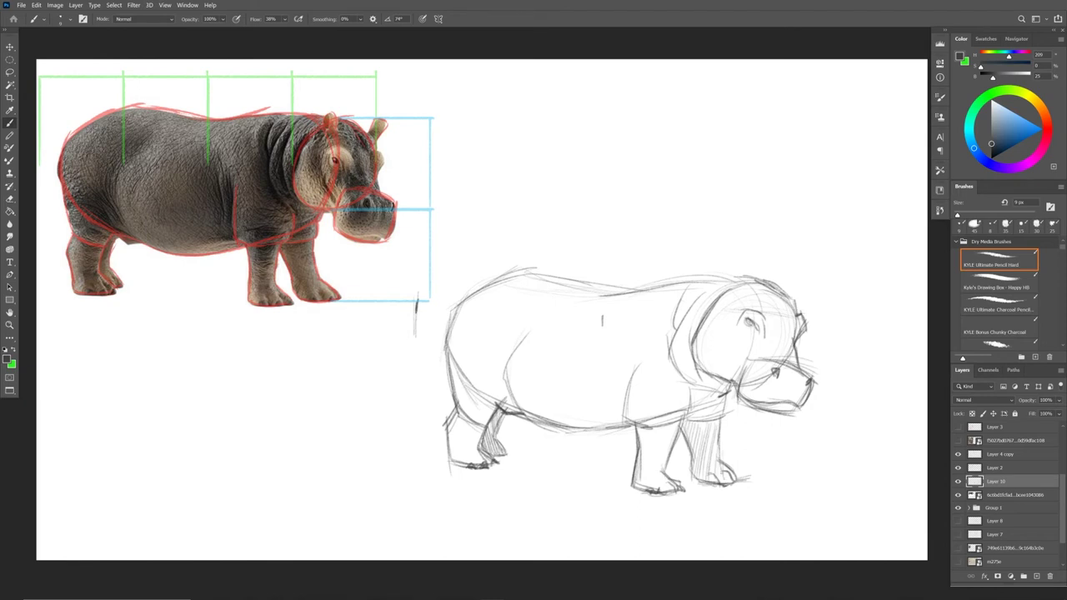
Draw both ears on top of the side-view head and touch up the muzzle edge and eye
mouse_move(738, 282)
mouse_down()
mouse_move(748, 264)
mouse_move(753, 283)
mouse_move(757, 265)
mouse_up()
mouse_move(756, 265)
mouse_down()
mouse_move(742, 269)
mouse_move(756, 290)
mouse_move(796, 267)
mouse_move(796, 300)
mouse_move(785, 298)
mouse_move(800, 272)
mouse_move(815, 271)
mouse_move(803, 297)
mouse_up()
drag(808, 285, 792, 298)
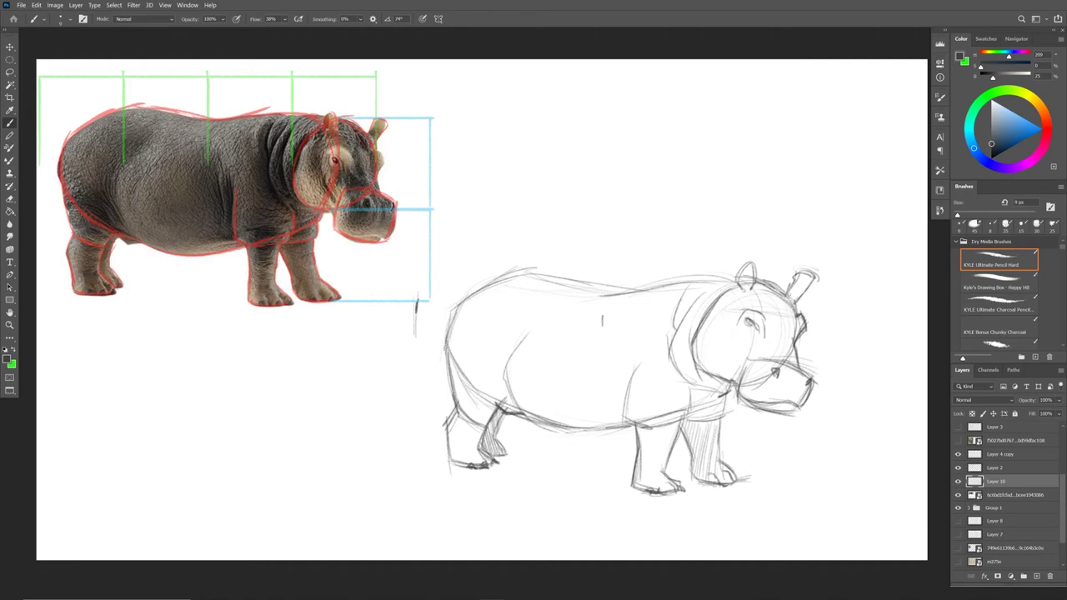
drag(739, 382, 763, 355)
drag(747, 319, 752, 324)
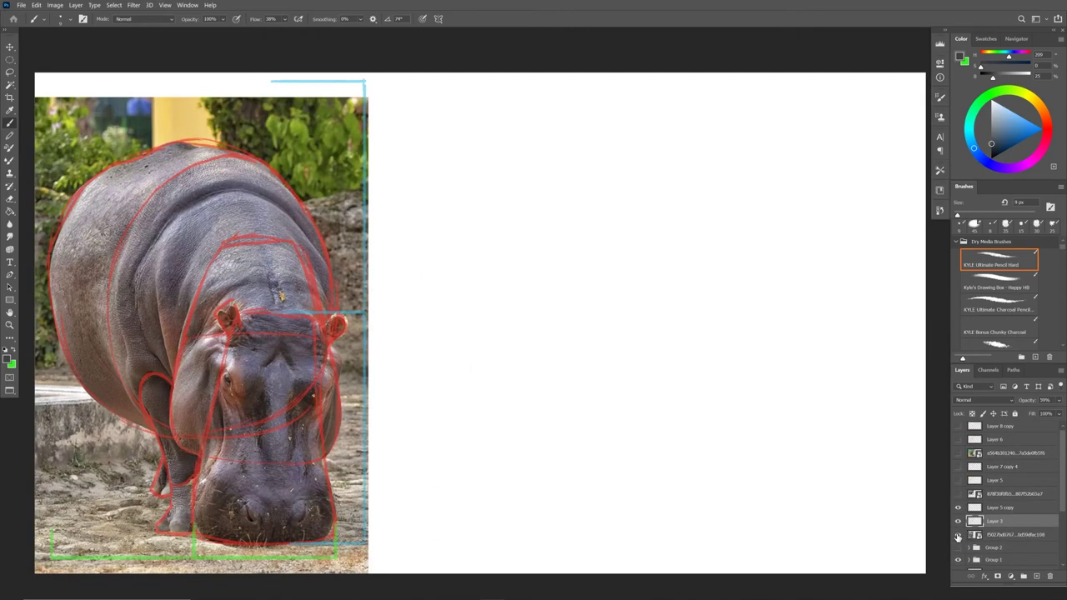
Check the front-view construction lines without the photo, and add a new layer directly above the hippo photo
click(957, 534)
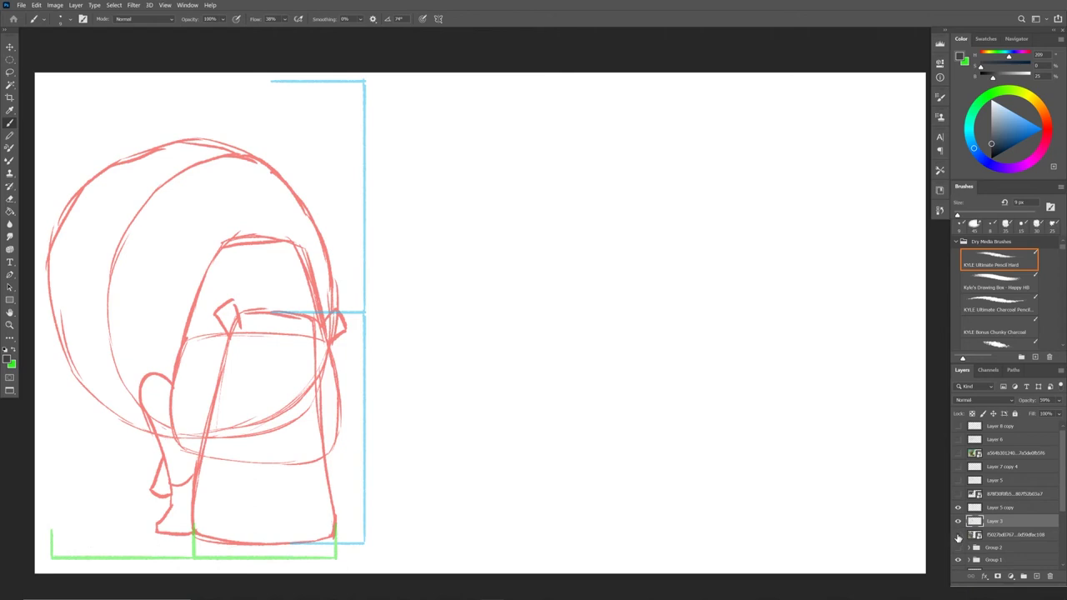
click(958, 534)
click(1000, 534)
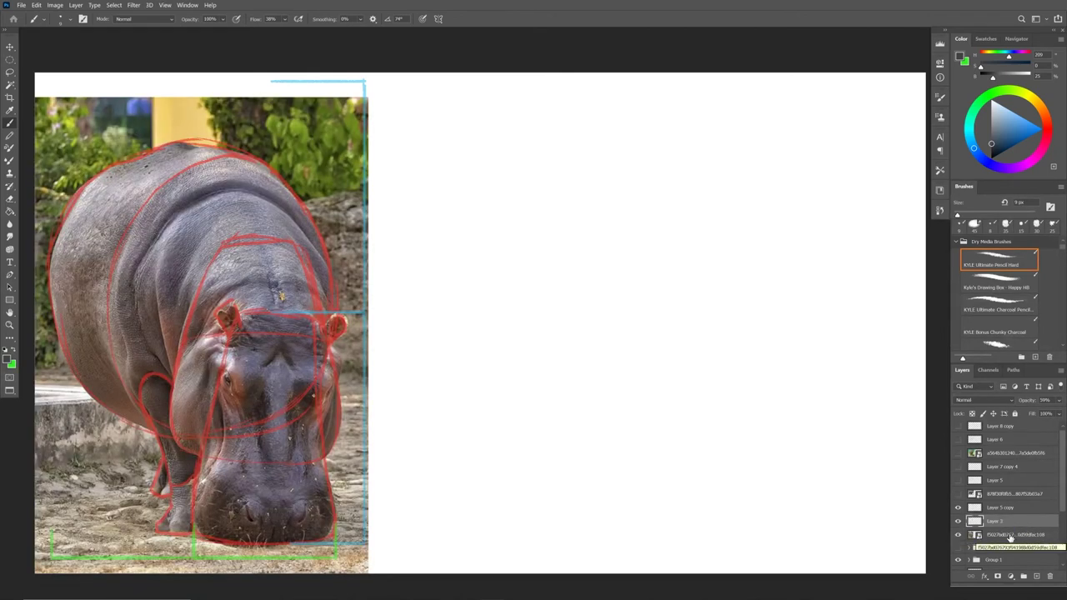
click(1035, 576)
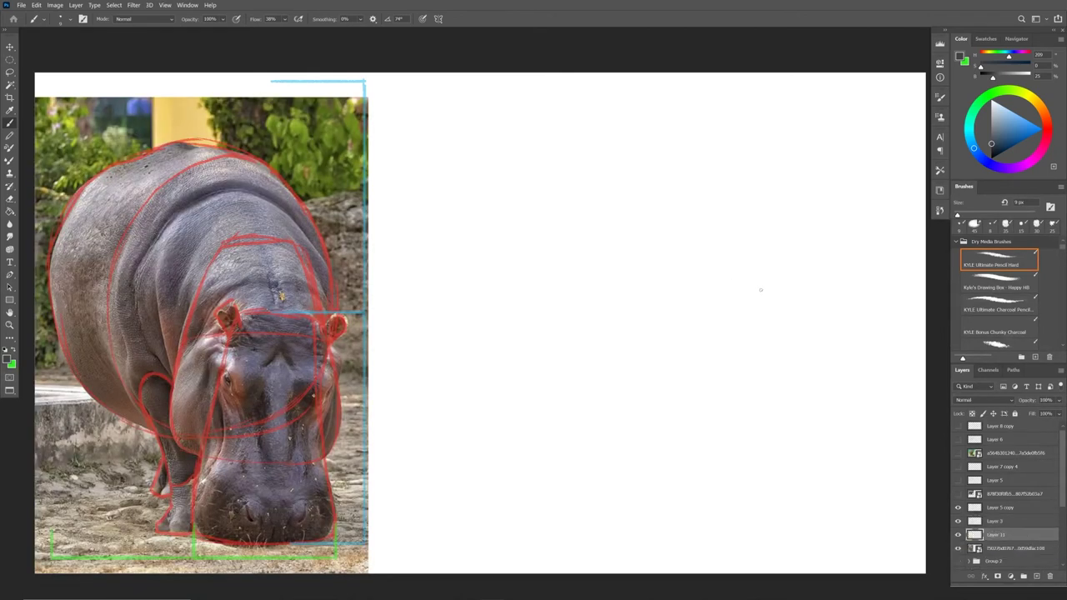
Sketch the front-view head as a tall tapered block, narrow at the forehead and wide at the muzzle
drag(750, 301, 805, 301)
mouse_move(743, 317)
mouse_down()
mouse_move(717, 454)
mouse_move(801, 304)
mouse_move(815, 440)
mouse_up()
mouse_move(745, 306)
mouse_down()
mouse_move(704, 458)
mouse_move(806, 467)
mouse_up()
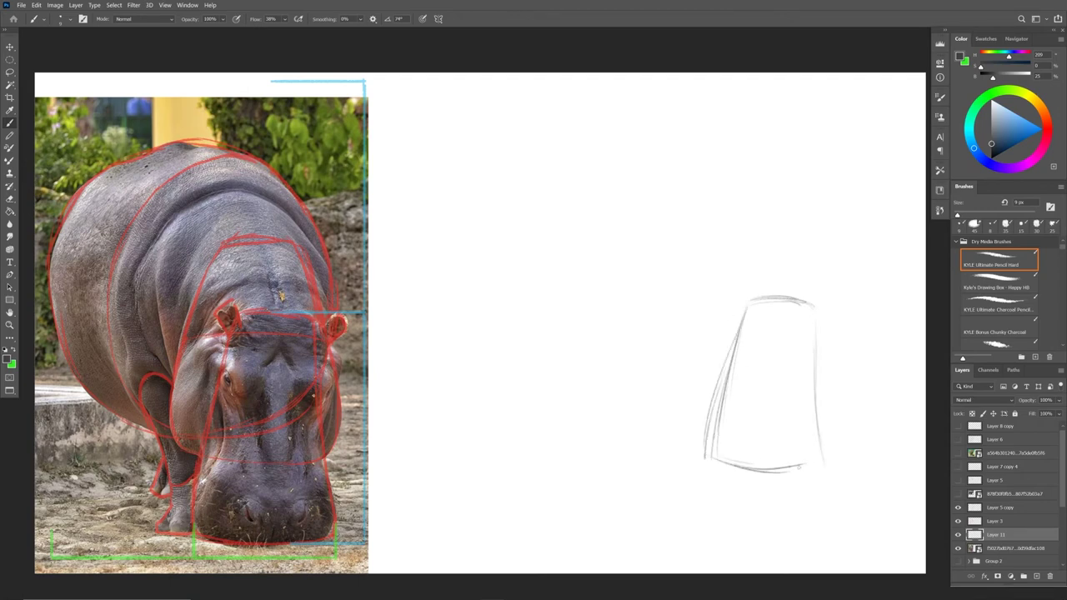
drag(706, 458, 814, 472)
drag(820, 408, 821, 437)
drag(813, 309, 815, 456)
drag(749, 304, 721, 391)
drag(731, 350, 705, 459)
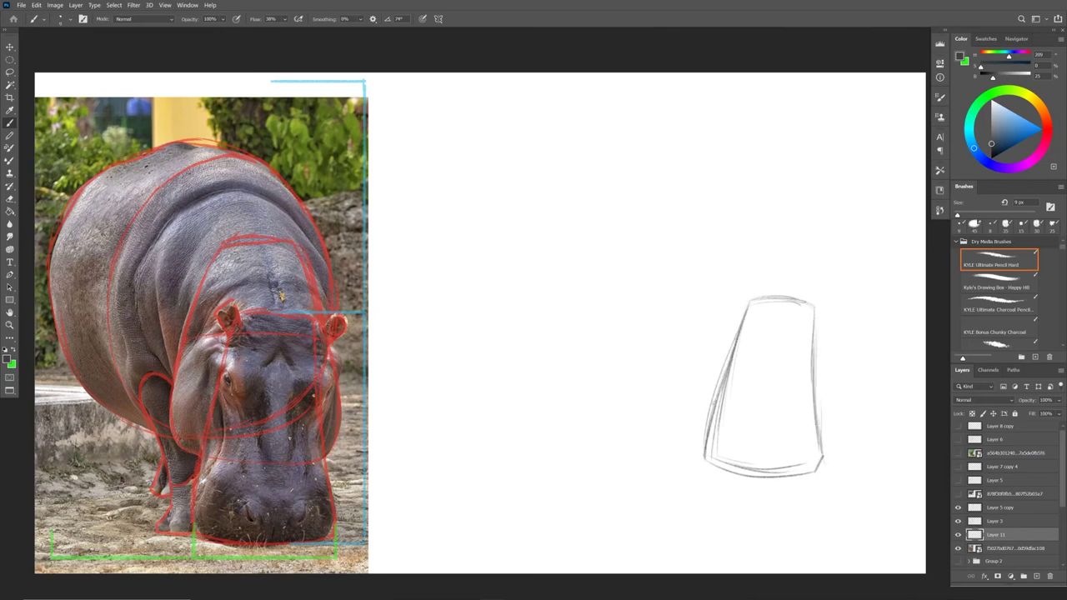
Reinforce the head block's sides, and round off its forehead and the bottom of the muzzle
drag(745, 317, 732, 351)
drag(755, 298, 787, 304)
mouse_move(760, 299)
mouse_down()
mouse_move(813, 314)
mouse_move(741, 303)
mouse_up()
drag(814, 320, 811, 409)
drag(817, 468, 806, 481)
drag(712, 466, 789, 482)
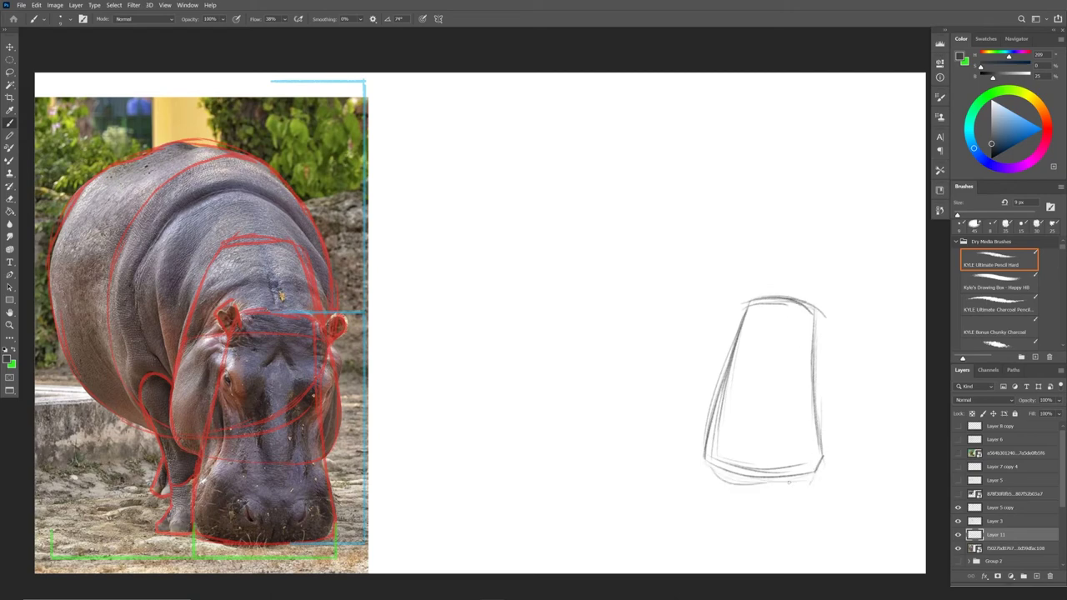
Mark the cheek line across the head and sketch the sloping neck contour with height marks above the forehead
drag(774, 409, 814, 413)
mouse_move(747, 406)
mouse_down()
mouse_move(807, 413)
mouse_move(731, 412)
mouse_move(762, 415)
mouse_up()
drag(695, 393, 680, 348)
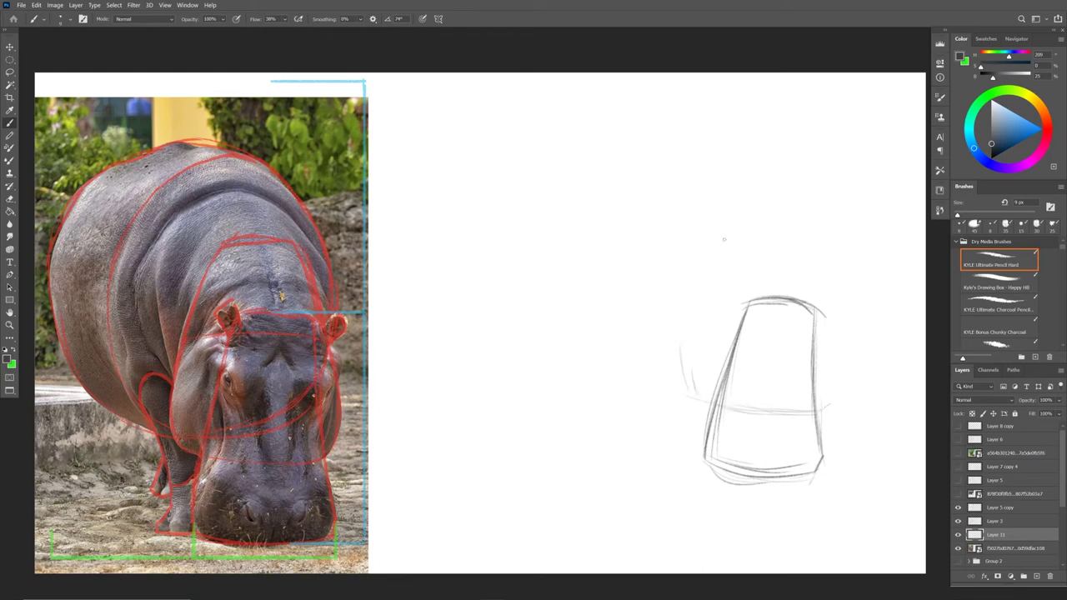
drag(713, 243, 688, 321)
drag(755, 212, 794, 216)
drag(784, 133, 796, 134)
drag(767, 241, 801, 226)
mouse_move(708, 305)
mouse_down()
mouse_move(742, 244)
mouse_move(693, 329)
mouse_move(750, 317)
mouse_up()
drag(738, 256, 697, 356)
drag(714, 298, 691, 369)
drag(704, 322, 694, 400)
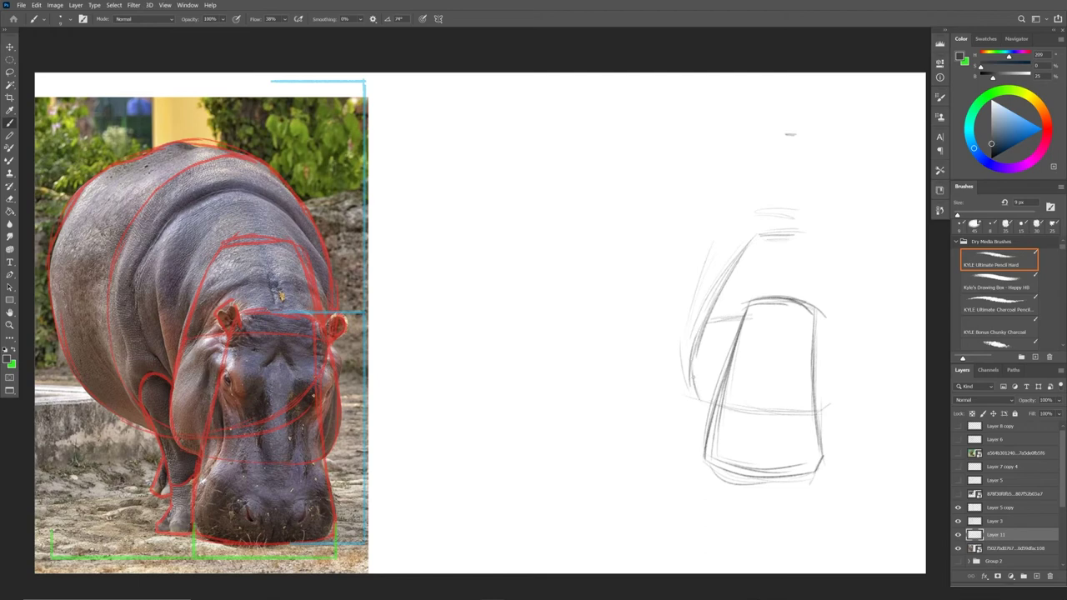
Draw the wide cheek shape curving across the forehead and down both sides of the head block
drag(701, 336, 736, 316)
mouse_move(697, 341)
mouse_down()
mouse_move(729, 316)
mouse_move(799, 317)
mouse_up()
mouse_move(721, 322)
mouse_down()
mouse_move(839, 335)
mouse_move(838, 385)
mouse_up()
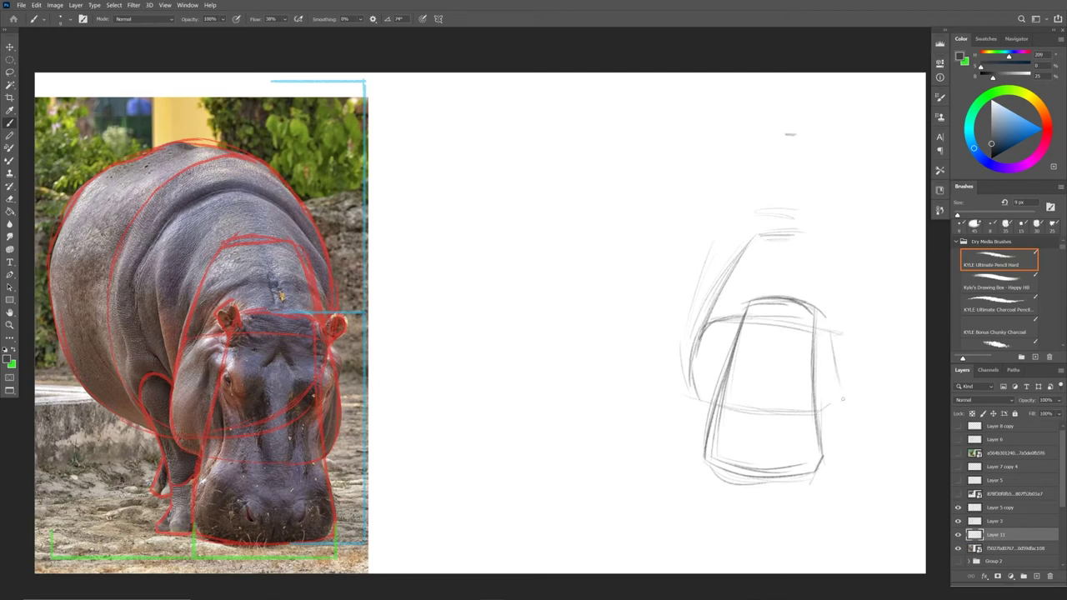
mouse_move(830, 331)
mouse_down()
mouse_move(832, 410)
mouse_move(818, 415)
mouse_move(830, 394)
mouse_up()
drag(748, 320, 824, 330)
drag(825, 332, 833, 375)
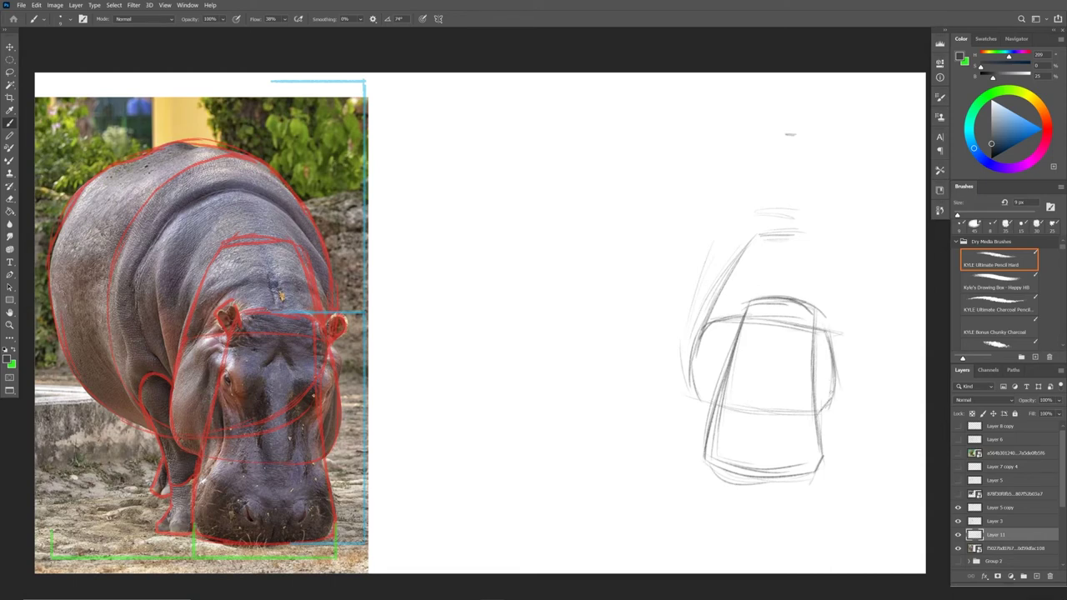
Sketch the ear nearest the body, and close the neck shape with its far side and top edge
mouse_move(737, 317)
mouse_down()
mouse_move(694, 368)
mouse_move(705, 403)
mouse_up()
mouse_move(742, 297)
mouse_down()
mouse_move(733, 316)
mouse_move(748, 280)
mouse_move(752, 303)
mouse_move(732, 317)
mouse_up()
drag(806, 242, 829, 342)
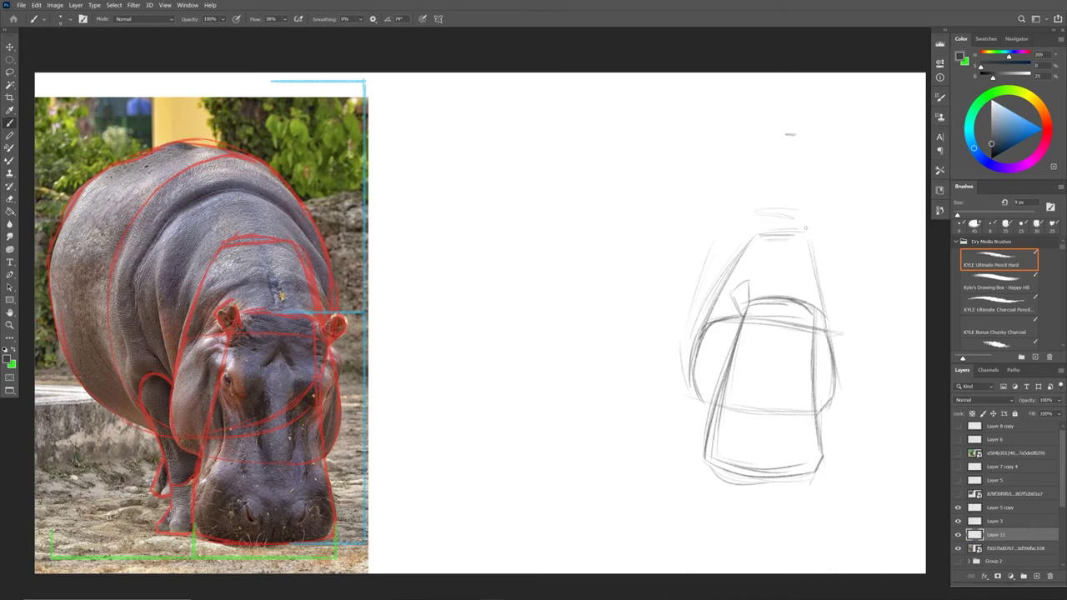
drag(805, 228, 822, 315)
drag(755, 232, 812, 242)
mouse_move(749, 237)
mouse_down()
mouse_move(801, 235)
mouse_move(812, 247)
mouse_move(714, 296)
mouse_up()
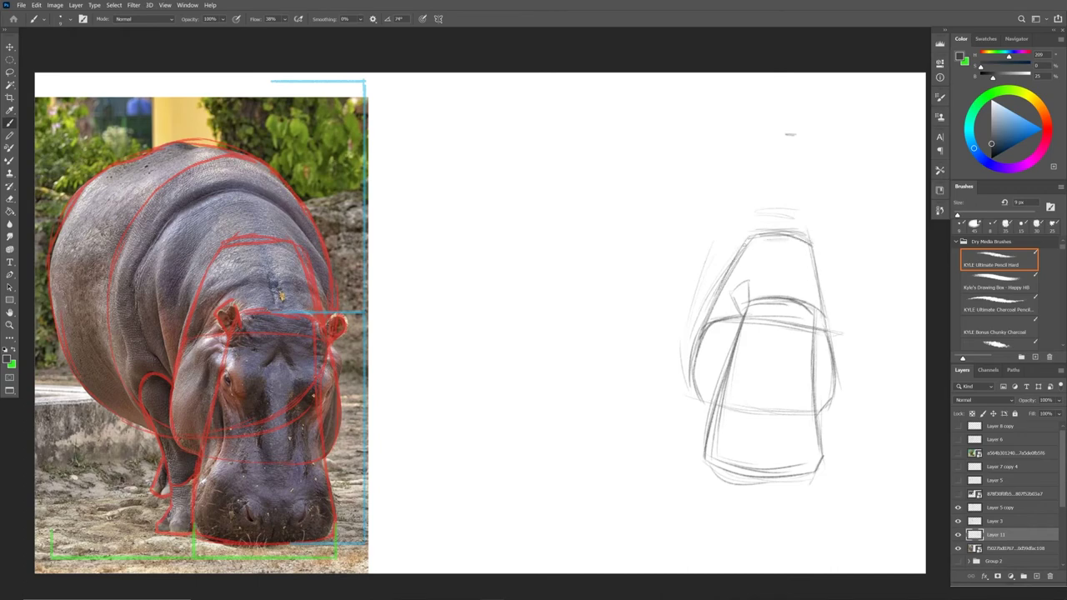
Add the second ear, refine the first one, and draw centre guidelines down the face
mouse_move(823, 314)
mouse_down()
mouse_move(843, 297)
mouse_move(852, 318)
mouse_move(830, 325)
mouse_move(843, 315)
mouse_up()
drag(750, 303, 751, 284)
mouse_move(752, 282)
mouse_down()
mouse_move(731, 315)
mouse_move(764, 483)
mouse_up()
drag(785, 333, 772, 480)
Redraw the neck's top edge lower, darken its sloping contour, and remove the old lines above it
mouse_move(742, 246)
mouse_down()
mouse_move(787, 226)
mouse_move(808, 242)
mouse_up()
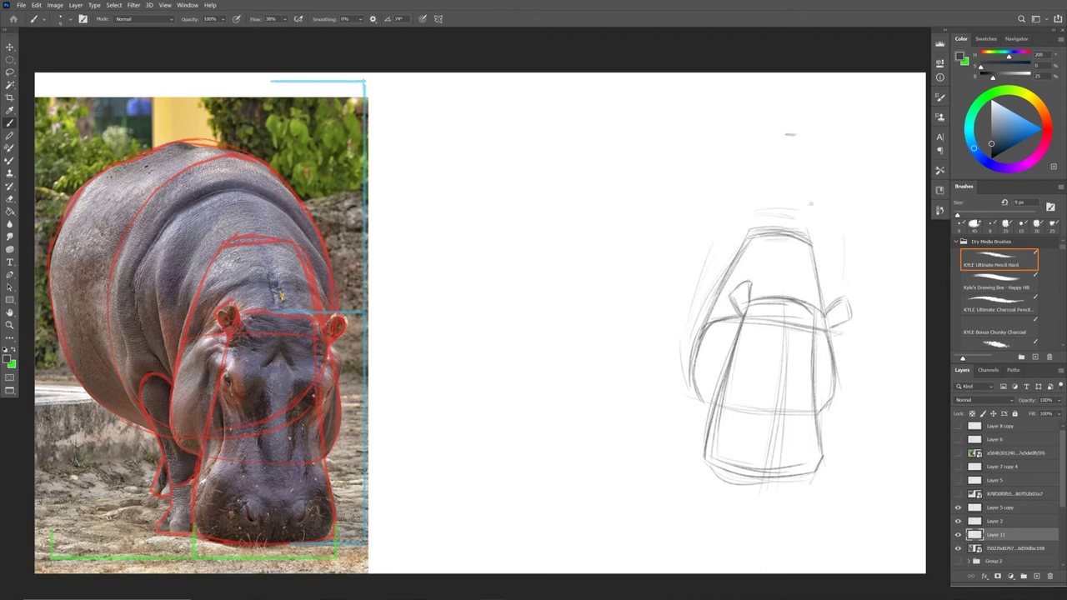
drag(746, 250, 815, 251)
mouse_move(736, 255)
mouse_down()
mouse_move(804, 245)
mouse_move(700, 327)
mouse_up()
drag(733, 265, 696, 358)
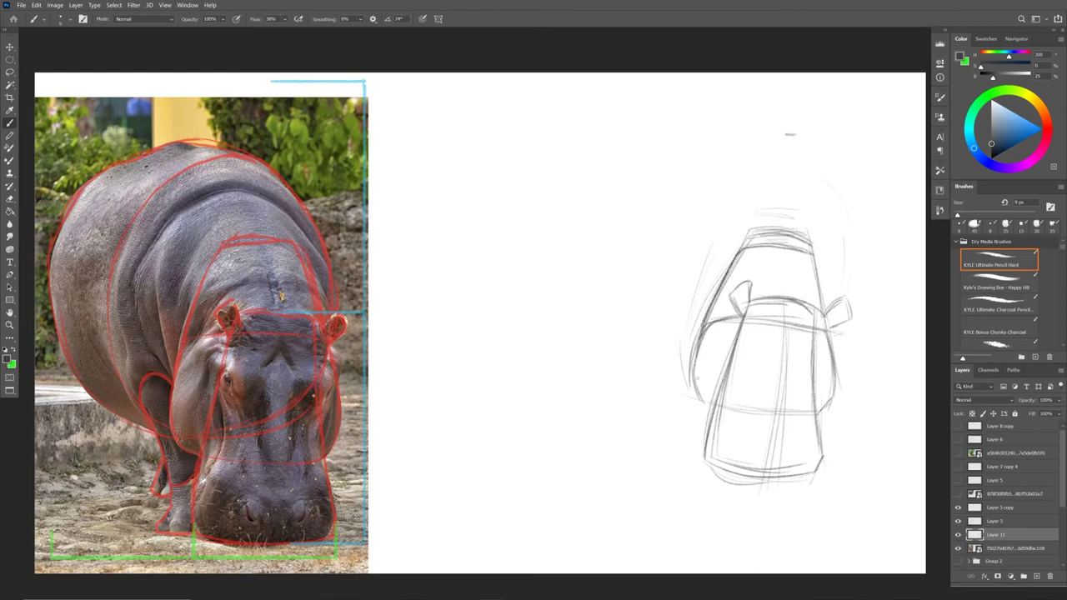
key(ctrl+z)
key(ctrl+z)
key(ctrl+z)
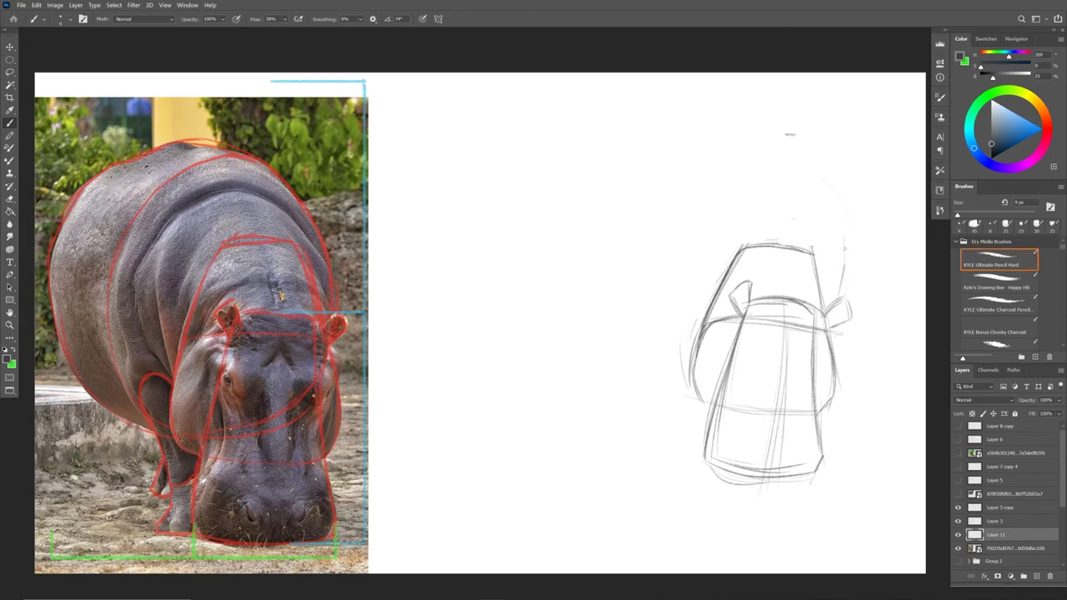
Sketch the large rounded body outline behind the head, from the far shoulder over the back to the belly
drag(843, 230, 844, 265)
mouse_move(796, 176)
mouse_down()
mouse_move(840, 194)
mouse_move(784, 174)
mouse_move(841, 300)
mouse_move(803, 191)
mouse_up()
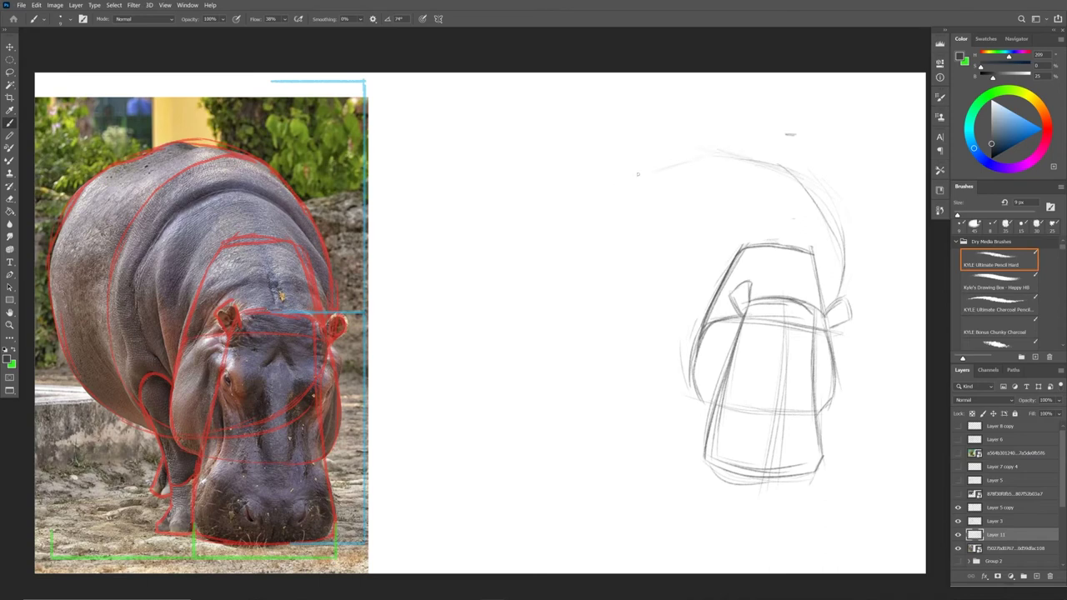
drag(702, 153, 616, 182)
drag(581, 472, 578, 449)
drag(639, 384, 695, 391)
drag(588, 338, 637, 378)
mouse_move(576, 303)
mouse_down()
mouse_move(578, 259)
mouse_move(601, 202)
mouse_up()
mouse_move(581, 261)
mouse_down()
mouse_move(612, 181)
mouse_move(681, 151)
mouse_move(737, 158)
mouse_up()
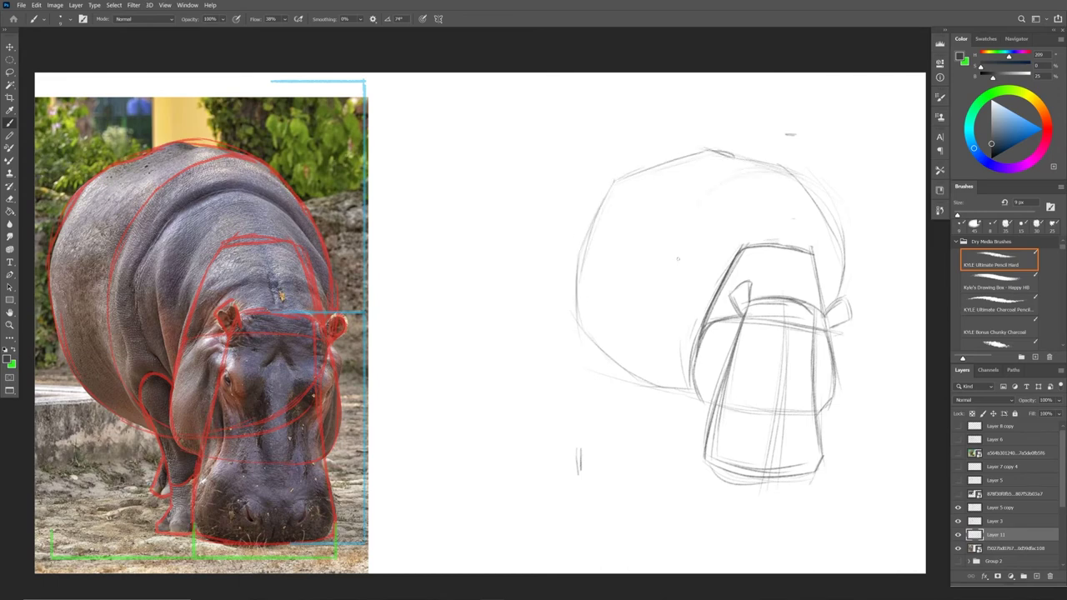
Draw the shoulder curve inside the body and the neck folds around the head, and darken the far shoulder
drag(670, 225, 700, 191)
drag(646, 261, 646, 342)
mouse_move(660, 237)
mouse_down()
mouse_move(780, 162)
mouse_move(816, 222)
mouse_move(770, 176)
mouse_move(775, 168)
mouse_move(840, 292)
mouse_up()
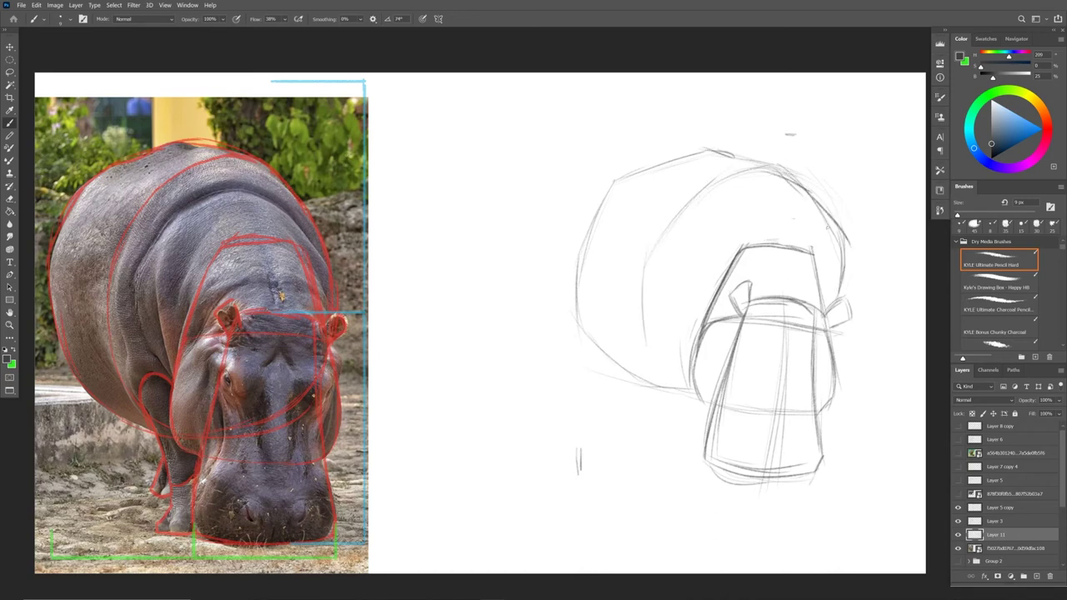
mouse_move(812, 217)
mouse_down()
mouse_move(844, 272)
mouse_move(840, 297)
mouse_up()
mouse_move(773, 200)
mouse_down()
mouse_move(735, 200)
mouse_move(684, 248)
mouse_move(775, 201)
mouse_move(839, 260)
mouse_up()
mouse_move(695, 257)
mouse_down()
mouse_move(687, 351)
mouse_move(678, 307)
mouse_move(688, 352)
mouse_move(671, 331)
mouse_move(667, 267)
mouse_move(669, 337)
mouse_move(641, 348)
mouse_up()
drag(697, 397, 711, 405)
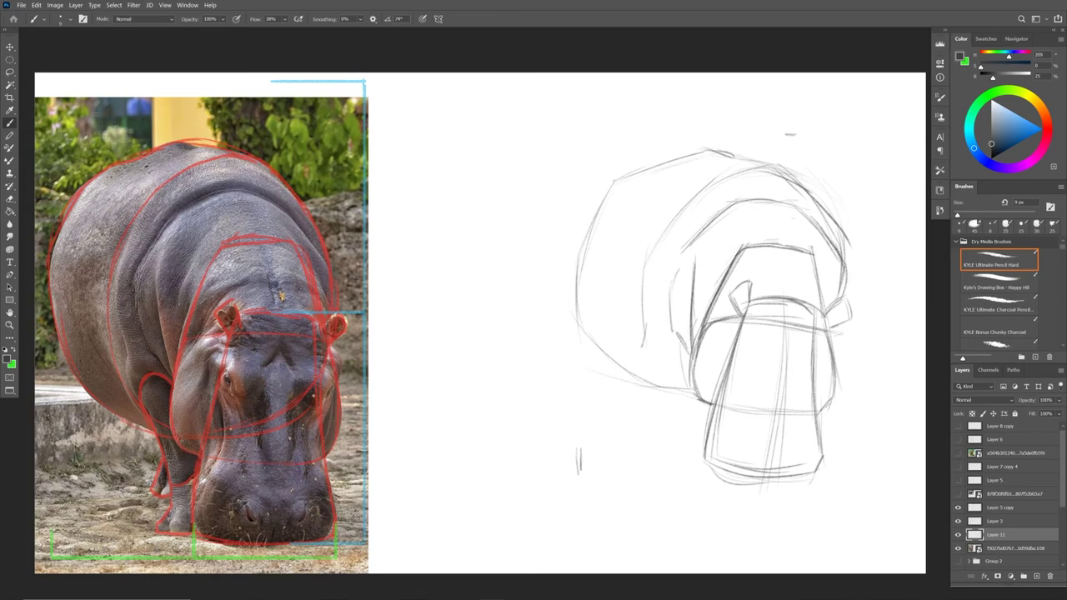
Draw the near front leg with its arched top and foot beside the muzzle
mouse_move(643, 393)
mouse_down()
mouse_move(663, 336)
mouse_move(677, 341)
mouse_up()
drag(644, 373, 655, 423)
mouse_move(649, 351)
mouse_down()
mouse_move(657, 432)
mouse_move(646, 444)
mouse_move(653, 430)
mouse_move(659, 442)
mouse_move(640, 462)
mouse_move(648, 473)
mouse_move(696, 474)
mouse_up()
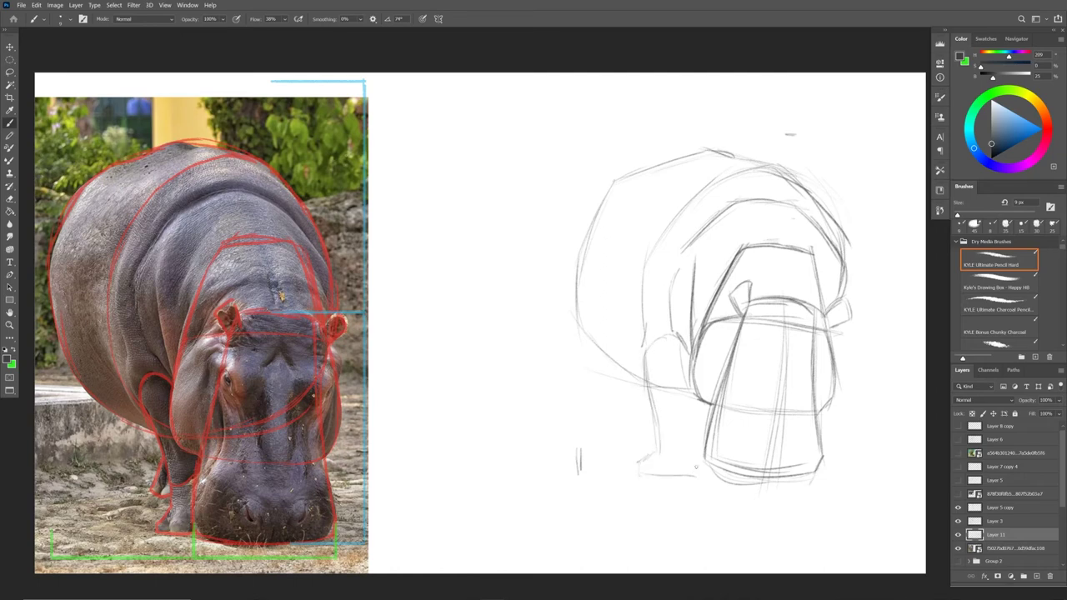
mouse_move(647, 363)
mouse_down()
mouse_move(671, 455)
mouse_move(660, 477)
mouse_move(710, 473)
mouse_move(664, 463)
mouse_move(650, 361)
mouse_move(684, 340)
mouse_move(692, 361)
mouse_move(651, 377)
mouse_up()
mouse_move(643, 315)
mouse_down()
mouse_move(635, 367)
mouse_move(646, 371)
mouse_up()
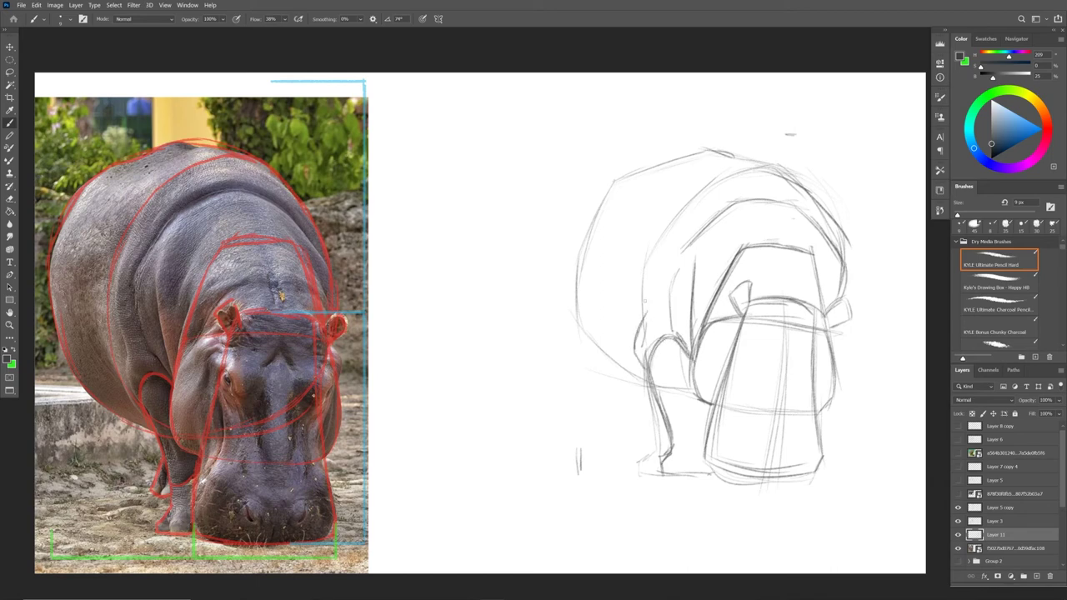
Reinforce the arch at the top of the front leg and strengthen the rump and belly contour
drag(669, 305, 683, 340)
drag(647, 370, 661, 337)
drag(645, 369, 670, 336)
mouse_move(617, 176)
mouse_down()
mouse_move(578, 250)
mouse_move(584, 337)
mouse_move(592, 323)
mouse_move(591, 342)
mouse_move(641, 381)
mouse_move(627, 397)
mouse_move(650, 423)
mouse_up()
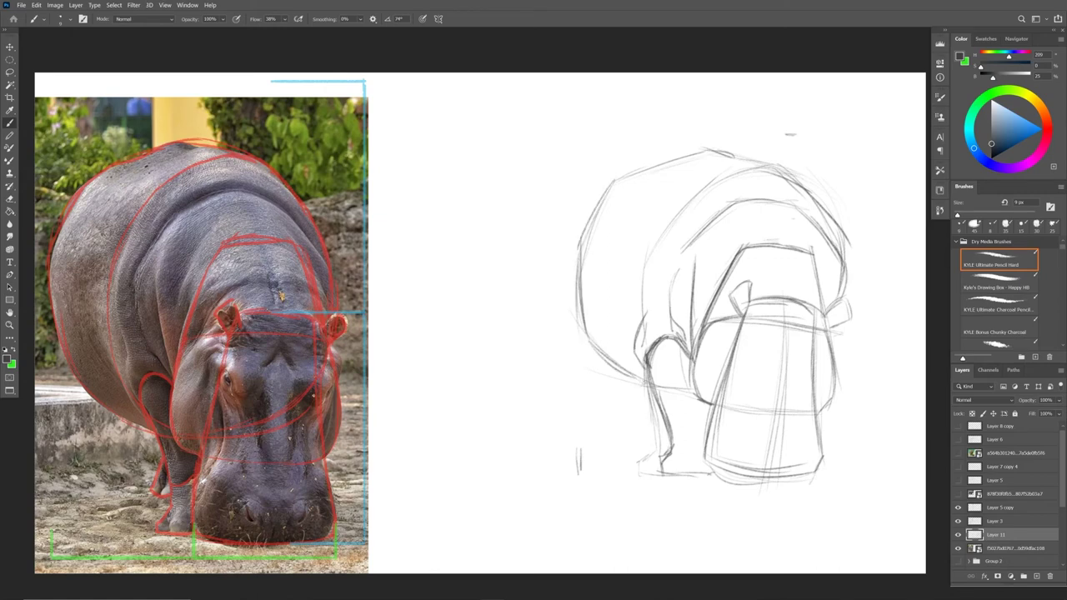
Detail the front foot's toes and add the hind foot showing behind the front leg
mouse_move(643, 468)
mouse_down()
mouse_move(654, 453)
mouse_move(650, 396)
mouse_move(642, 435)
mouse_move(672, 445)
mouse_move(670, 480)
mouse_move(676, 454)
mouse_move(688, 480)
mouse_move(700, 480)
mouse_move(695, 463)
mouse_move(714, 476)
mouse_move(709, 468)
mouse_up()
mouse_move(710, 448)
mouse_down()
mouse_move(704, 470)
mouse_move(723, 475)
mouse_up()
drag(710, 437, 705, 471)
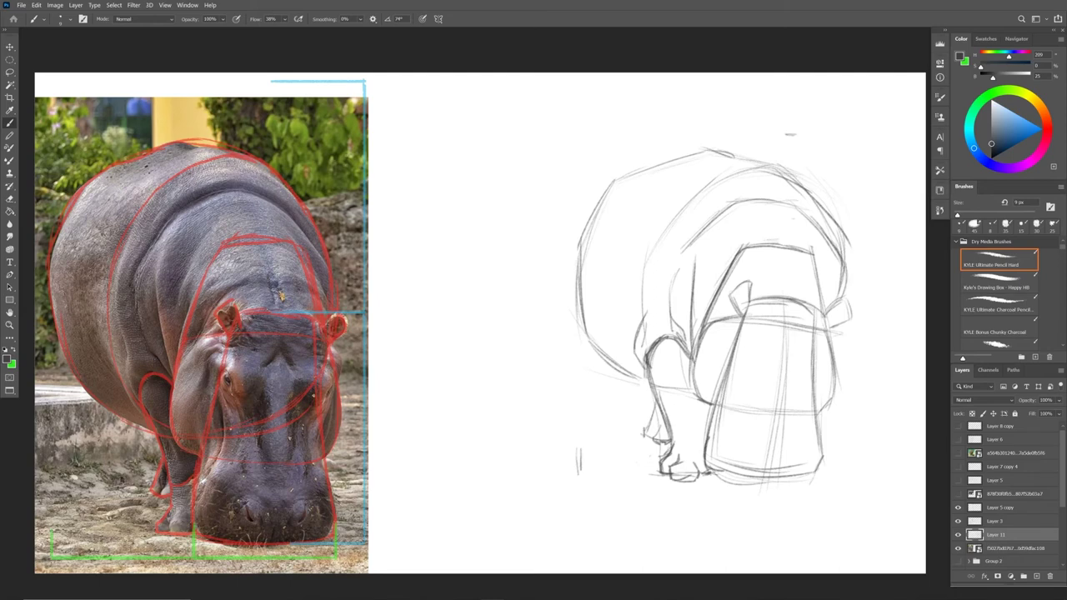
Refine the face contour on the body side from brow to muzzle, and darken the muzzle's lower edge
drag(730, 343, 737, 395)
mouse_move(735, 350)
mouse_down()
mouse_move(737, 388)
mouse_move(722, 422)
mouse_up()
mouse_move(733, 383)
mouse_down()
mouse_move(703, 465)
mouse_move(727, 480)
mouse_up()
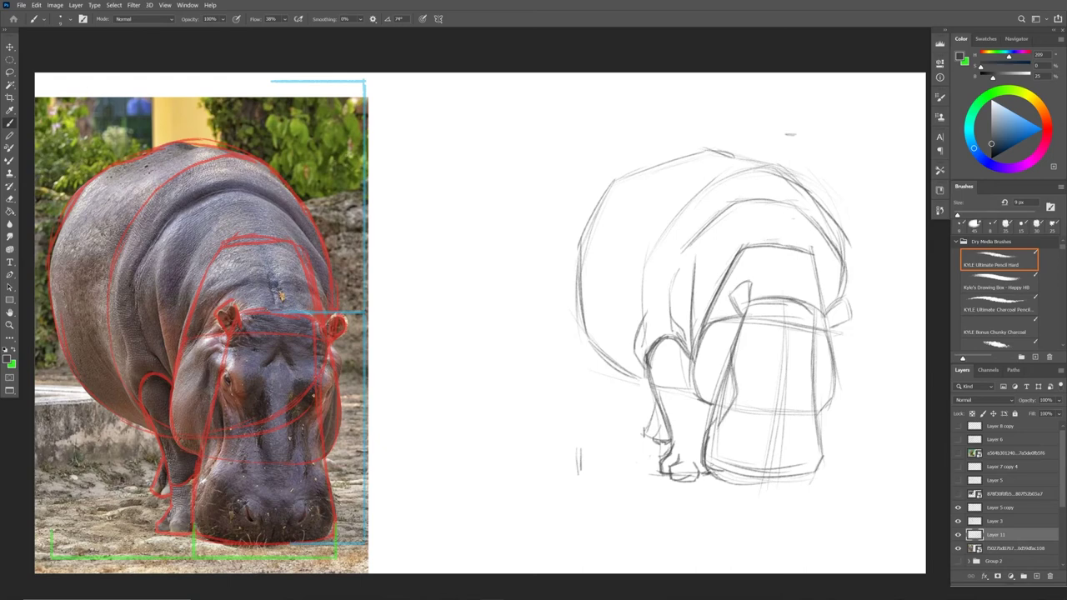
mouse_move(704, 433)
mouse_down()
mouse_move(698, 472)
mouse_move(731, 484)
mouse_up()
mouse_move(708, 475)
mouse_down()
mouse_move(765, 485)
mouse_move(832, 468)
mouse_up()
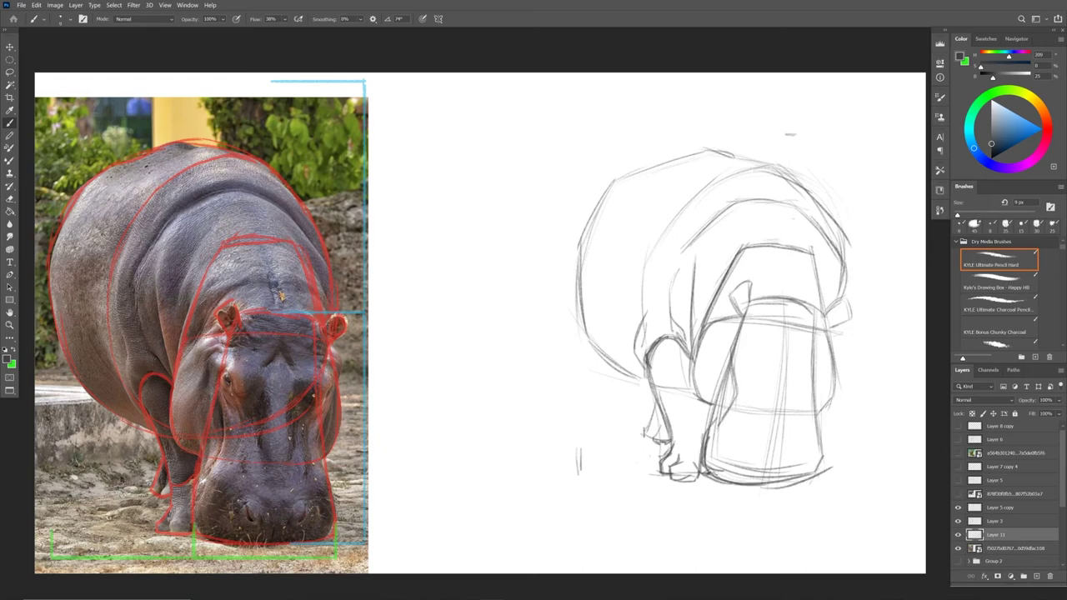
Refine the far side of the face and the forehead line, and draw the eyes on both sides
mouse_move(825, 428)
mouse_down()
mouse_move(821, 473)
mouse_move(820, 460)
mouse_up()
mouse_move(818, 410)
mouse_down()
mouse_move(817, 430)
mouse_move(810, 397)
mouse_up()
drag(815, 407, 832, 335)
mouse_move(836, 385)
mouse_down()
mouse_move(820, 330)
mouse_move(828, 340)
mouse_move(810, 352)
mouse_move(830, 352)
mouse_move(822, 309)
mouse_move(760, 298)
mouse_move(726, 350)
mouse_move(727, 405)
mouse_up()
mouse_move(729, 352)
mouse_down()
mouse_move(723, 369)
mouse_move(733, 361)
mouse_up()
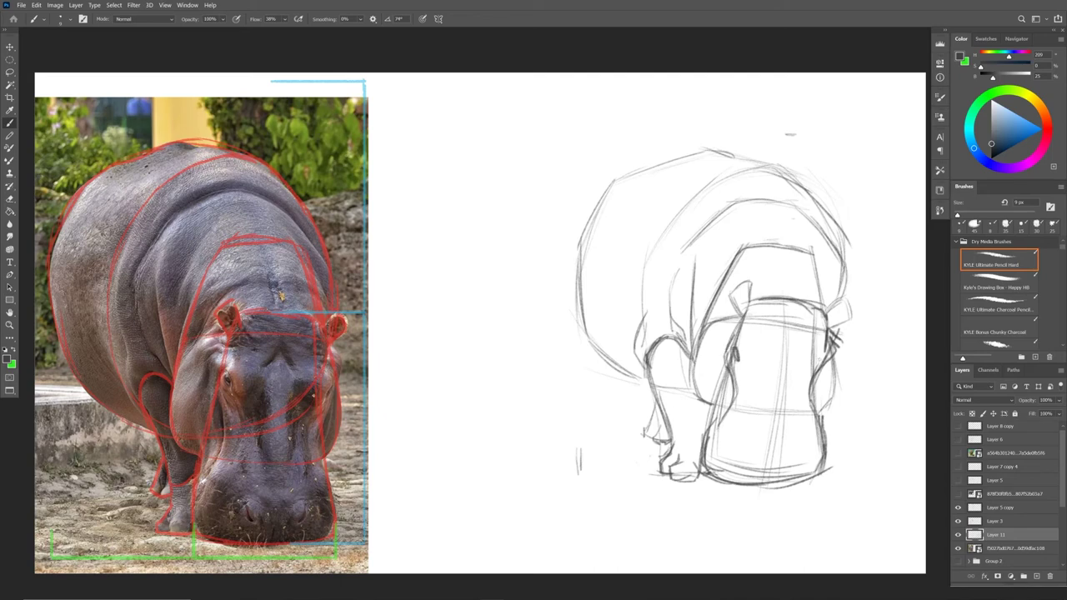
drag(825, 351, 814, 367)
mouse_move(739, 351)
mouse_down()
mouse_move(733, 363)
mouse_move(749, 374)
mouse_move(775, 332)
mouse_move(802, 344)
mouse_move(748, 329)
mouse_move(754, 310)
mouse_move(815, 326)
mouse_move(825, 315)
mouse_move(843, 349)
mouse_move(814, 375)
mouse_move(808, 406)
mouse_up()
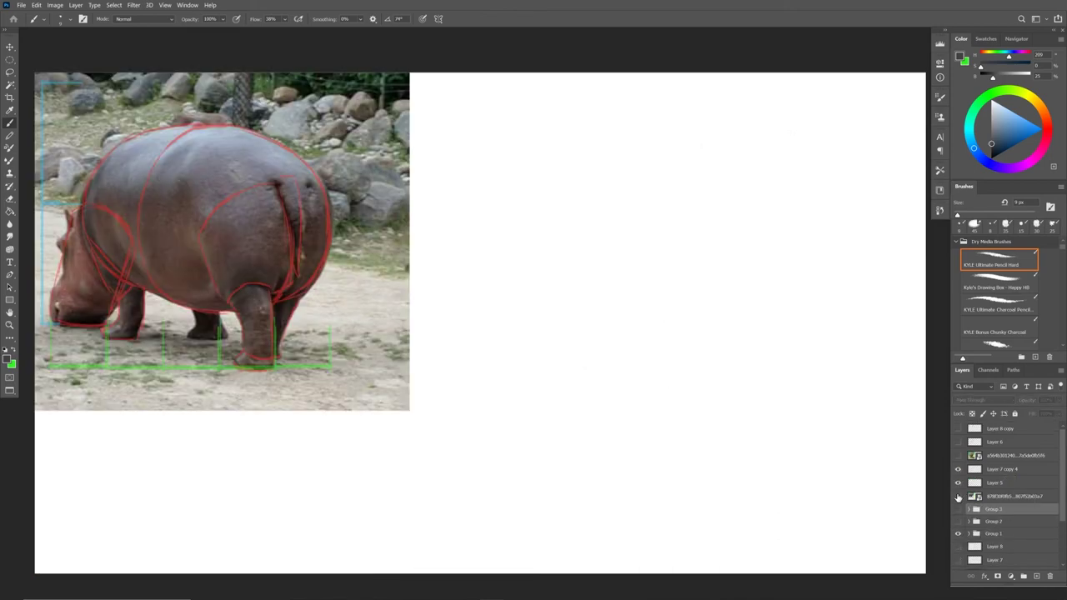
Hide the rear-view hippo photo and its red construction shapes to view only the proportion guides
click(957, 497)
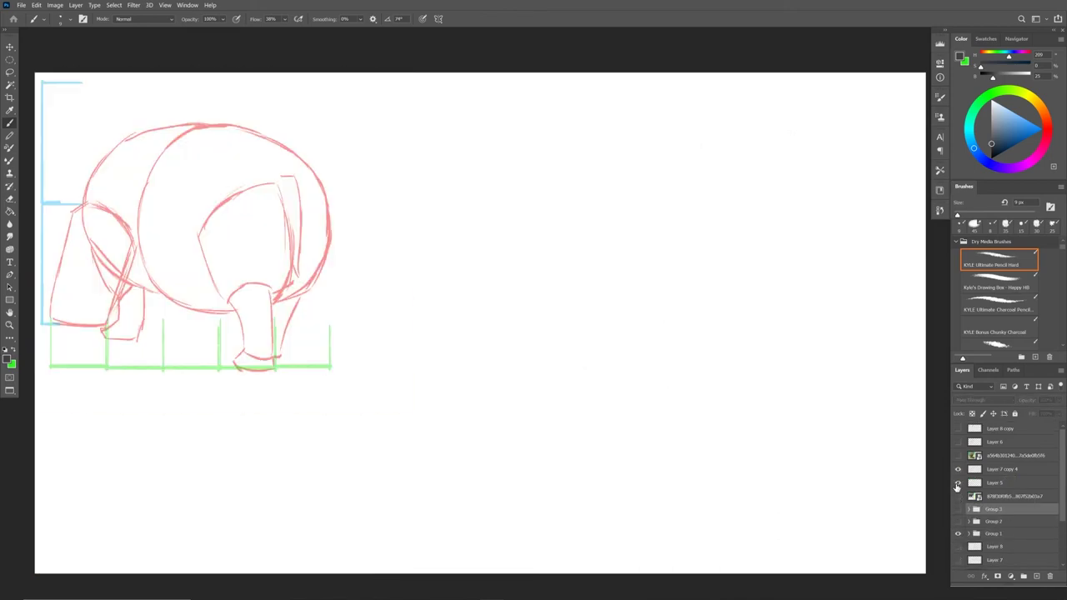
click(957, 483)
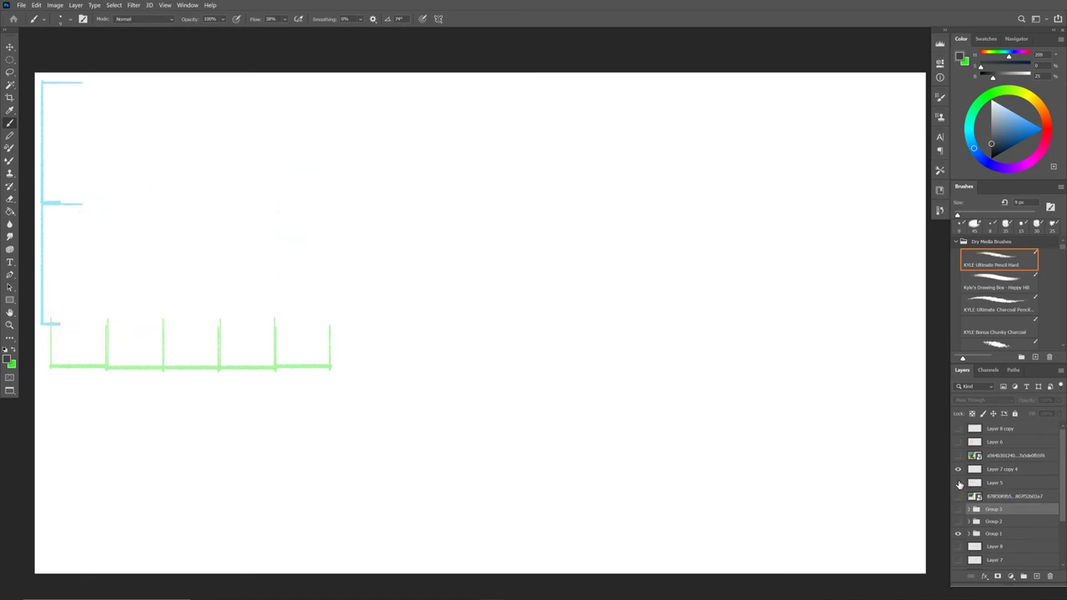
Show the three-quarter rear hippo photo with its red construction shapes and add a new layer above the photo
click(958, 483)
click(957, 496)
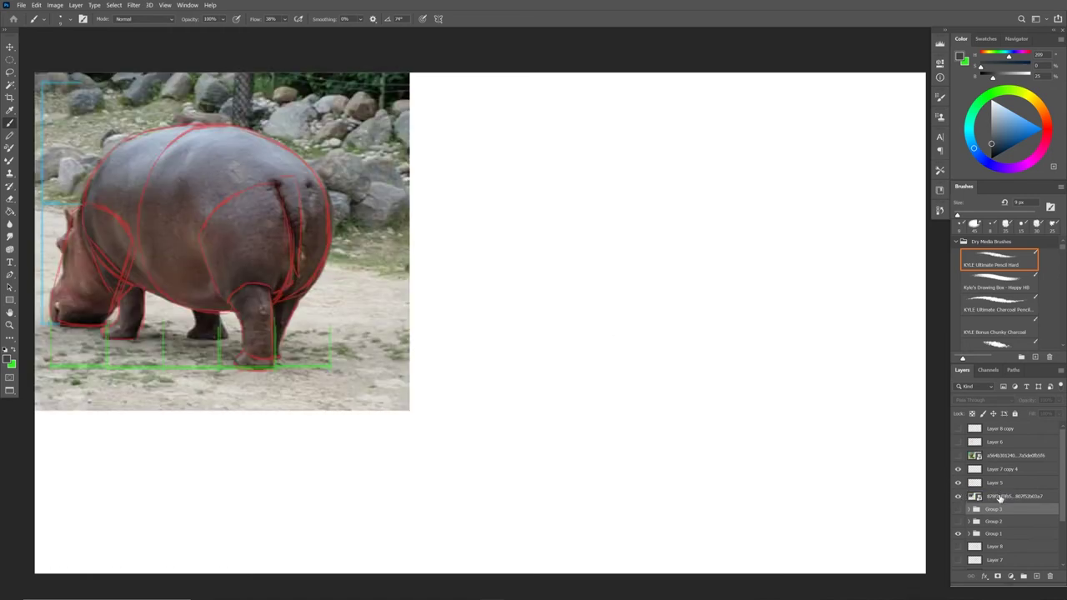
click(1000, 496)
click(1037, 576)
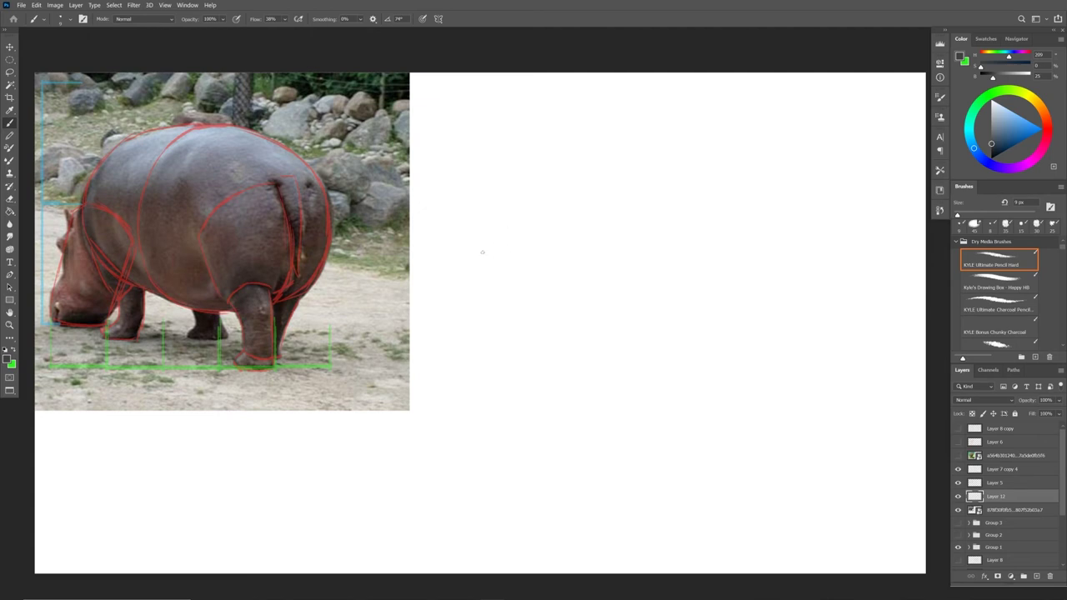
Sketch the slanted front line of the head, its short top edge and the muzzle's lower edge beside the photo
drag(450, 321, 486, 230)
drag(450, 321, 517, 337)
drag(460, 292, 487, 226)
mouse_move(470, 272)
mouse_down()
mouse_move(489, 219)
mouse_move(463, 287)
mouse_up()
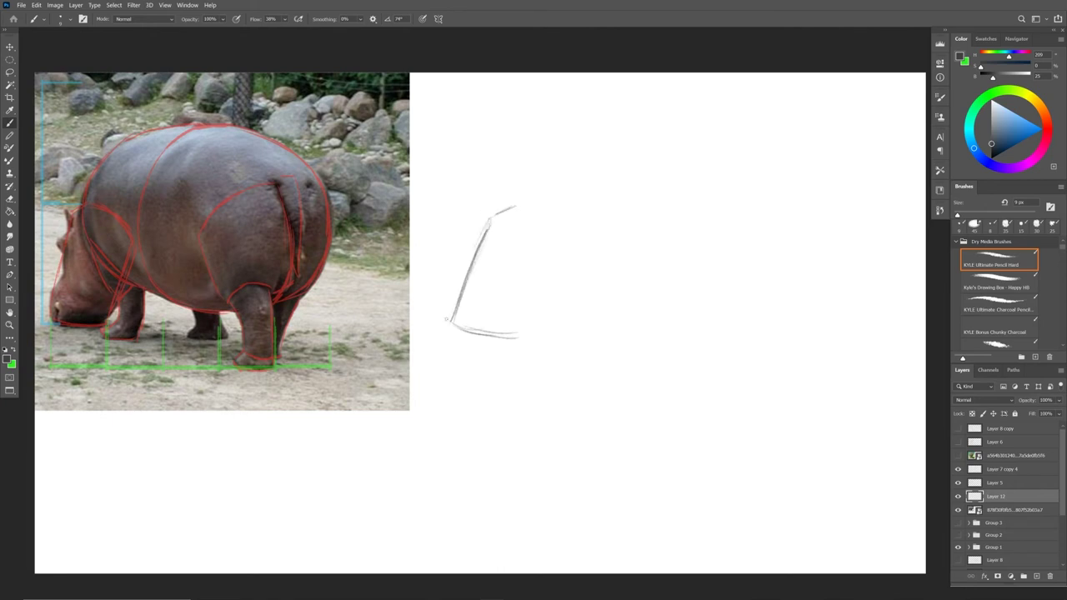
Close the head shape with a rounded top and a slanted back edge, and reinforce its outline
drag(517, 208, 557, 241)
mouse_move(474, 331)
mouse_down()
mouse_move(523, 335)
mouse_move(556, 259)
mouse_up()
drag(528, 314, 565, 252)
drag(535, 296, 565, 248)
mouse_move(554, 252)
mouse_down()
mouse_move(540, 225)
mouse_move(553, 274)
mouse_up()
mouse_move(527, 211)
mouse_down()
mouse_move(553, 275)
mouse_move(508, 342)
mouse_up()
mouse_move(522, 209)
mouse_down()
mouse_move(550, 240)
mouse_move(552, 268)
mouse_move(543, 223)
mouse_up()
drag(524, 209, 558, 284)
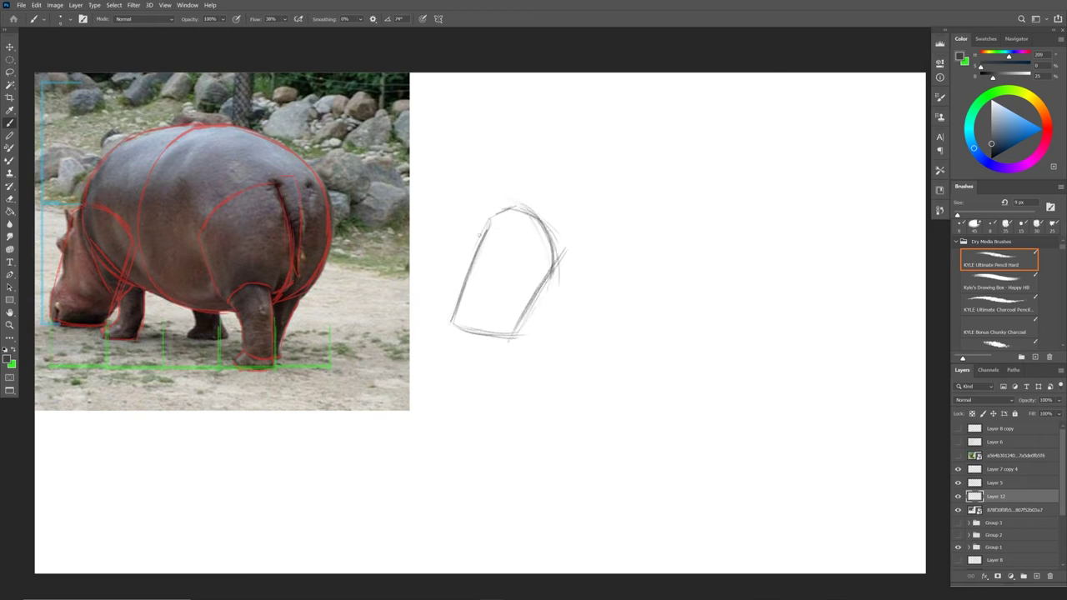
mouse_move(485, 223)
mouse_down()
mouse_move(450, 328)
mouse_move(453, 316)
mouse_up()
drag(455, 325, 510, 339)
Mark the body's height, length divisions and rear limit using the head as measure, and sketch the slanted ground line
drag(502, 136, 779, 139)
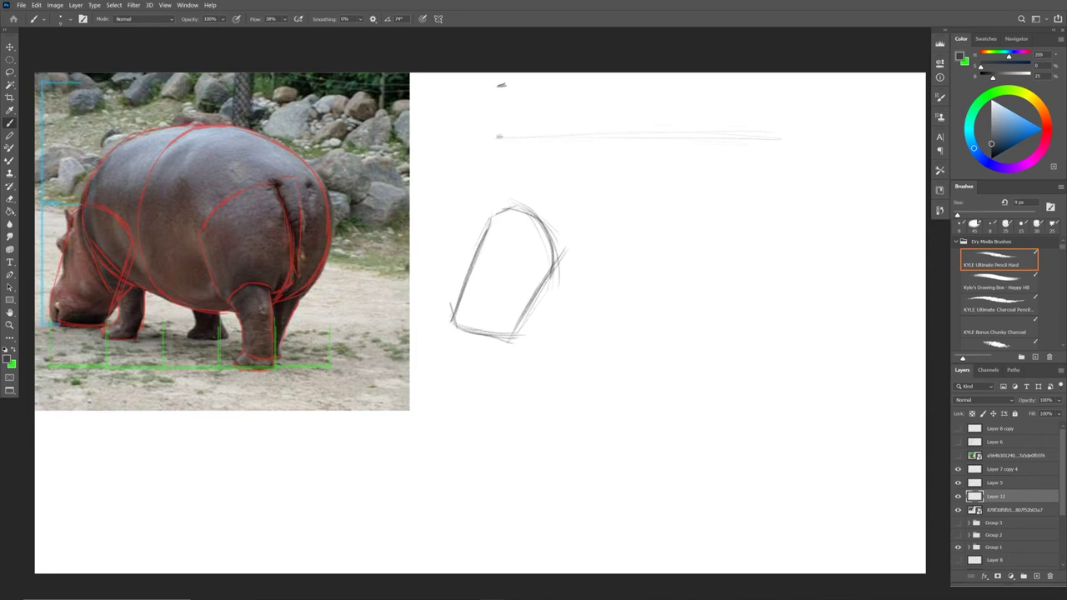
drag(592, 347, 591, 355)
drag(666, 351, 669, 355)
drag(743, 355, 743, 360)
drag(824, 208, 817, 331)
mouse_move(457, 326)
mouse_down()
mouse_move(508, 337)
mouse_move(522, 352)
mouse_move(510, 352)
mouse_move(760, 414)
mouse_up()
drag(583, 371, 763, 416)
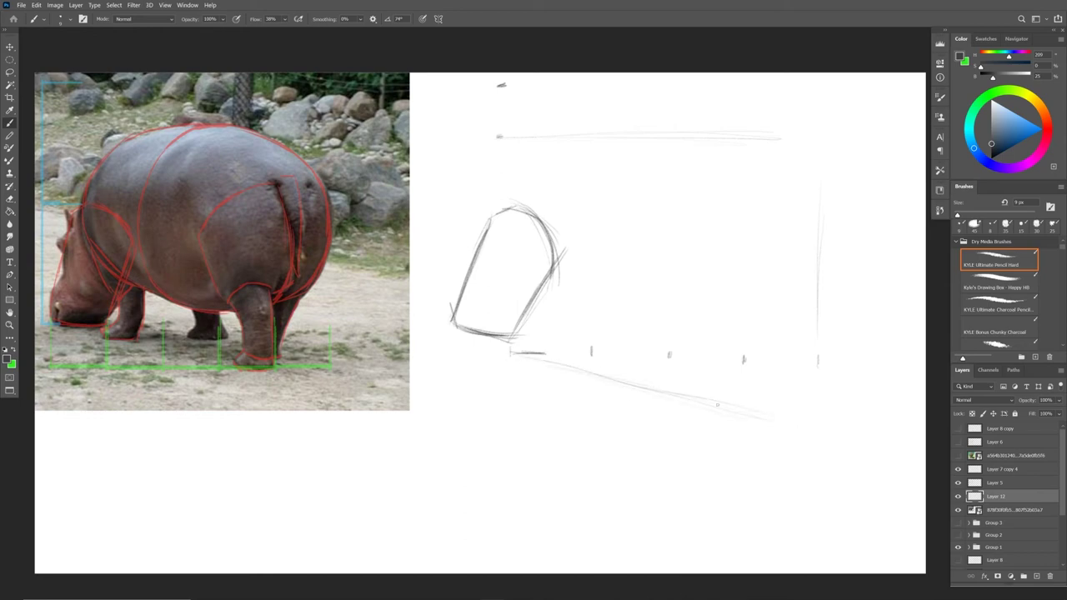
Sketch the front foot and the back edge of the front leg below the head
mouse_move(516, 351)
mouse_down()
mouse_move(547, 353)
mouse_move(573, 337)
mouse_up()
mouse_move(572, 293)
mouse_down()
mouse_move(569, 346)
mouse_move(553, 355)
mouse_up()
drag(548, 355, 568, 333)
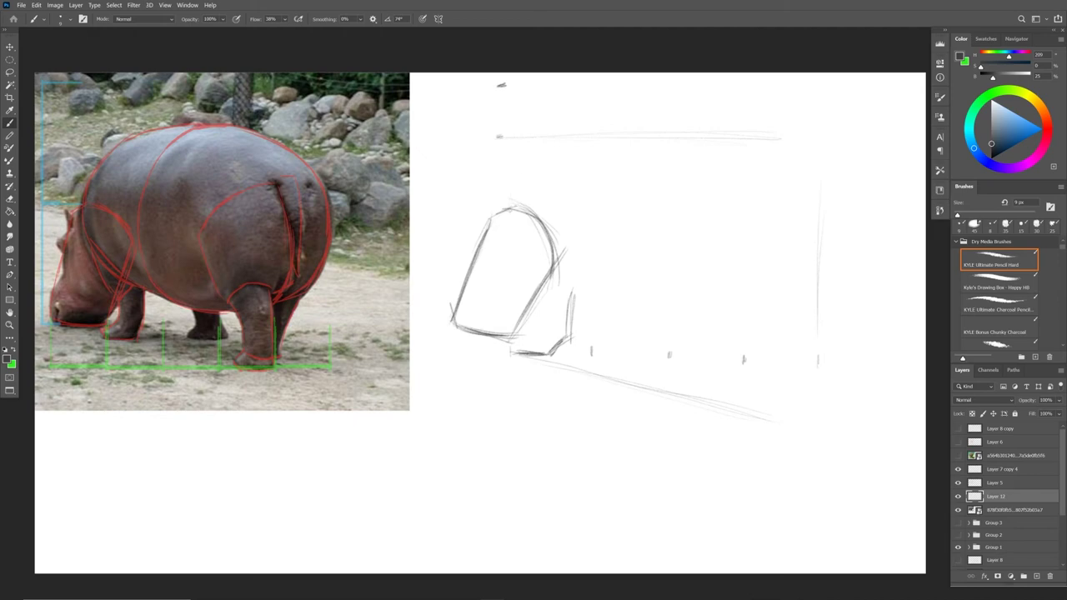
Sketch the neck curve behind the head and carry it on into the belly line
drag(513, 203, 522, 175)
mouse_move(512, 223)
mouse_down()
mouse_move(525, 263)
mouse_move(552, 281)
mouse_up()
mouse_move(517, 184)
mouse_down()
mouse_move(552, 285)
mouse_move(602, 305)
mouse_up()
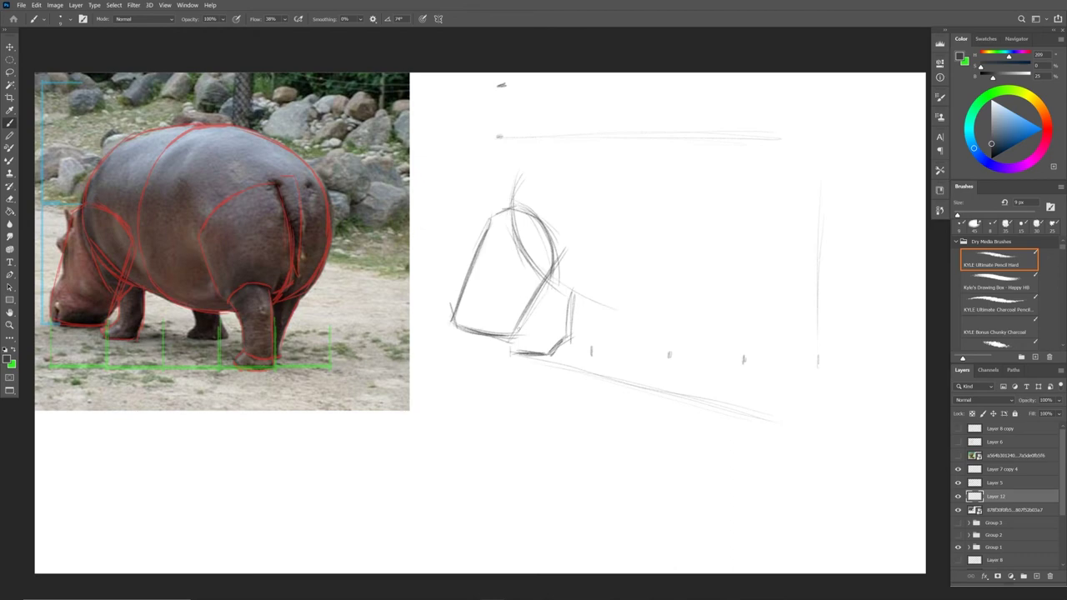
drag(587, 303, 625, 320)
drag(583, 338, 731, 340)
drag(587, 314, 672, 340)
drag(575, 291, 672, 328)
drag(552, 277, 691, 336)
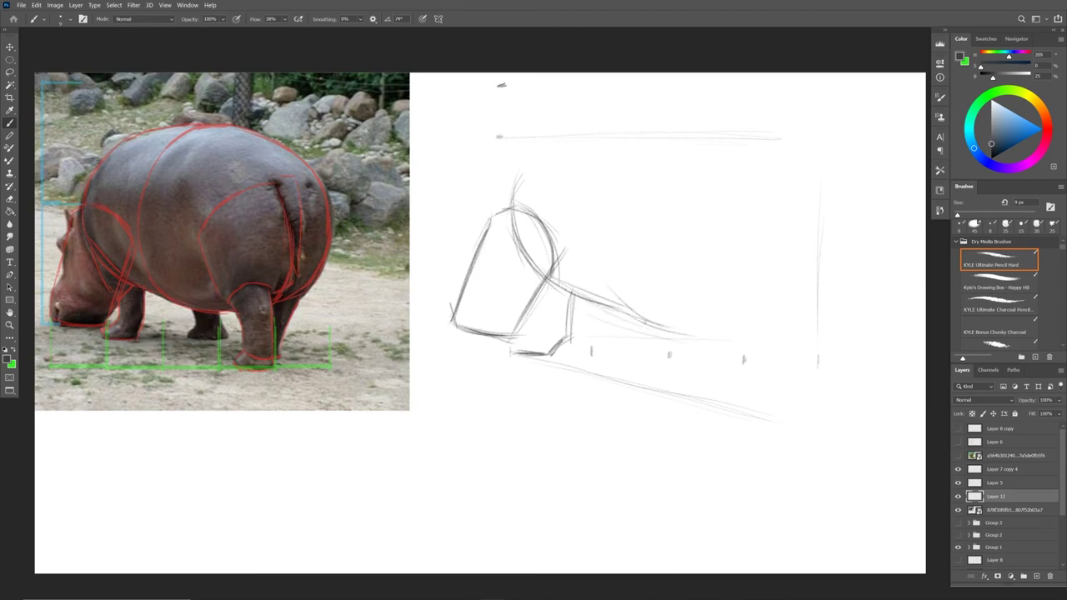
Reinforce the neck curve and draw the shoulder hump rising from the head to the back line
mouse_move(582, 259)
mouse_down()
mouse_move(601, 292)
mouse_move(572, 232)
mouse_up()
mouse_move(524, 205)
mouse_down()
mouse_move(543, 212)
mouse_move(555, 275)
mouse_up()
mouse_move(507, 215)
mouse_down()
mouse_move(514, 264)
mouse_move(569, 291)
mouse_up()
drag(530, 277, 626, 318)
mouse_move(512, 202)
mouse_down()
mouse_move(595, 134)
mouse_move(634, 131)
mouse_up()
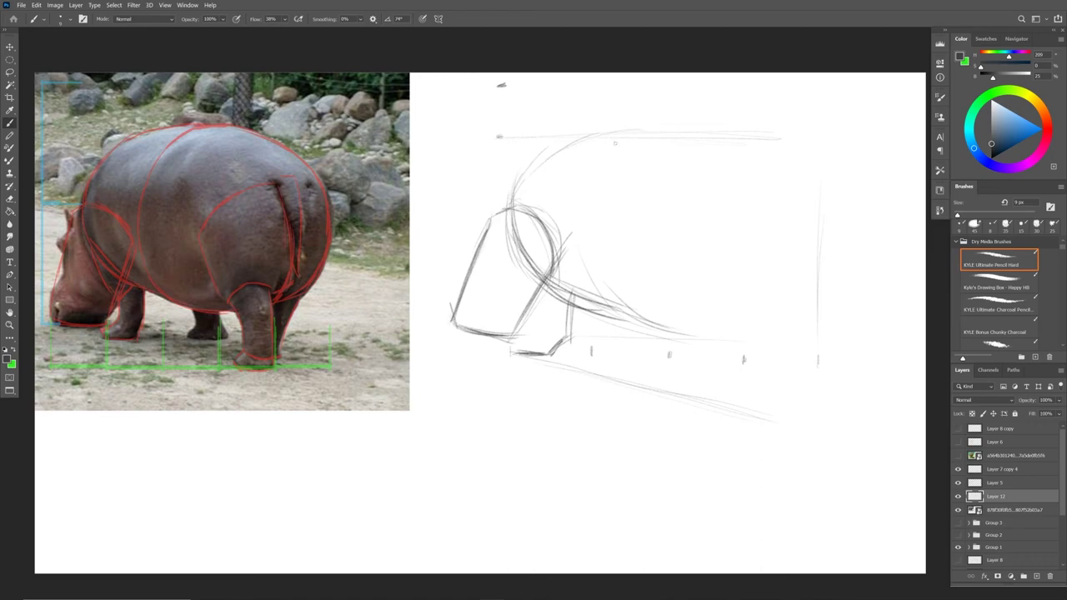
mouse_move(570, 145)
mouse_down()
mouse_move(510, 221)
mouse_move(646, 133)
mouse_move(664, 135)
mouse_up()
drag(510, 205, 630, 141)
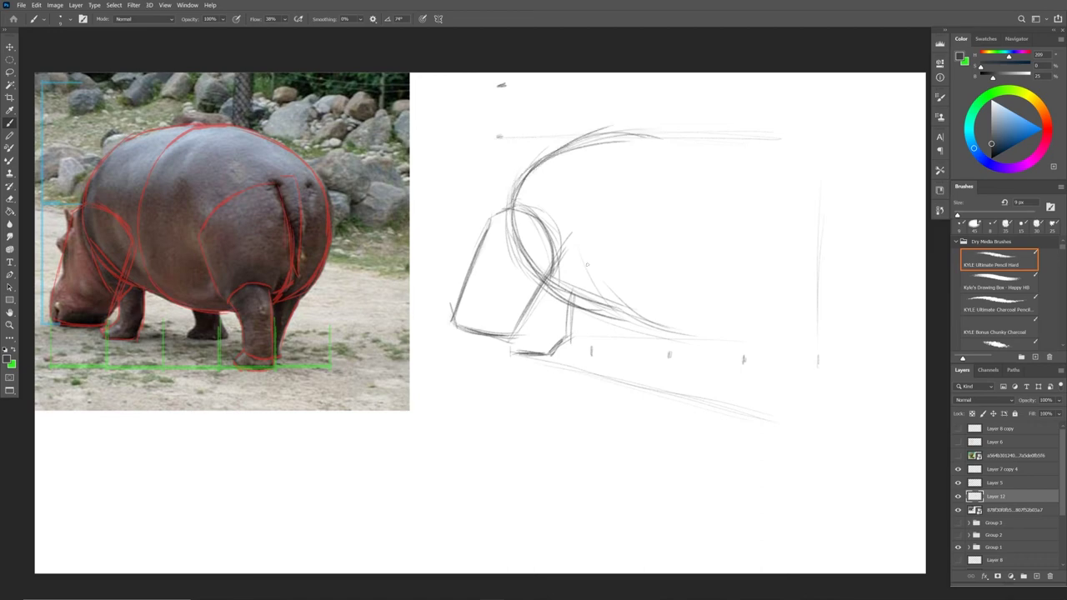
Sketch the large rounded rear body mass from its front curve over the rump to the lower rear edge
drag(586, 254, 663, 131)
drag(595, 198, 586, 290)
mouse_move(643, 143)
mouse_down()
mouse_move(703, 129)
mouse_move(790, 172)
mouse_up()
mouse_move(742, 143)
mouse_down()
mouse_move(809, 218)
mouse_move(814, 260)
mouse_up()
mouse_move(816, 206)
mouse_down()
mouse_move(816, 295)
mouse_move(778, 333)
mouse_up()
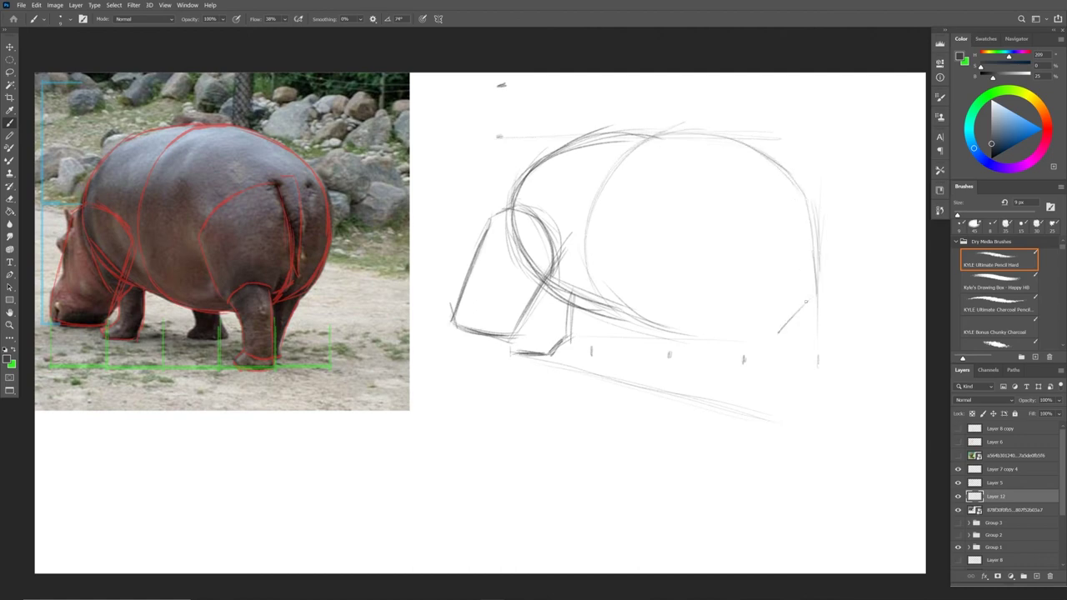
drag(816, 295, 756, 338)
mouse_move(828, 292)
mouse_down()
mouse_move(804, 311)
mouse_move(673, 337)
mouse_move(601, 297)
mouse_move(650, 331)
mouse_move(750, 338)
mouse_move(810, 290)
mouse_move(807, 200)
mouse_up()
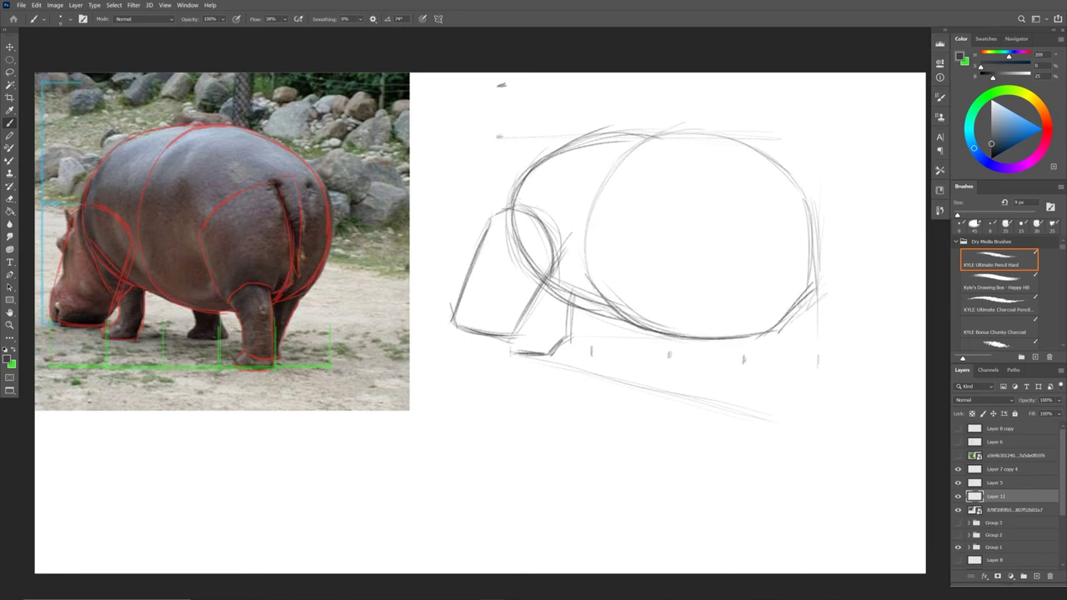
Darken the back, the rear mass's front curve, and the shoulder and lower neck contours
drag(673, 130, 750, 144)
drag(780, 180, 811, 213)
mouse_move(652, 133)
mouse_down()
mouse_move(802, 198)
mouse_move(812, 192)
mouse_move(603, 170)
mouse_move(579, 265)
mouse_up()
mouse_move(580, 229)
mouse_down()
mouse_move(580, 255)
mouse_move(601, 307)
mouse_move(635, 332)
mouse_up()
mouse_move(608, 136)
mouse_down()
mouse_move(657, 132)
mouse_move(531, 172)
mouse_move(513, 250)
mouse_up()
drag(516, 196, 513, 246)
mouse_move(520, 200)
mouse_down()
mouse_move(516, 243)
mouse_move(541, 284)
mouse_move(596, 307)
mouse_up()
drag(548, 285, 597, 312)
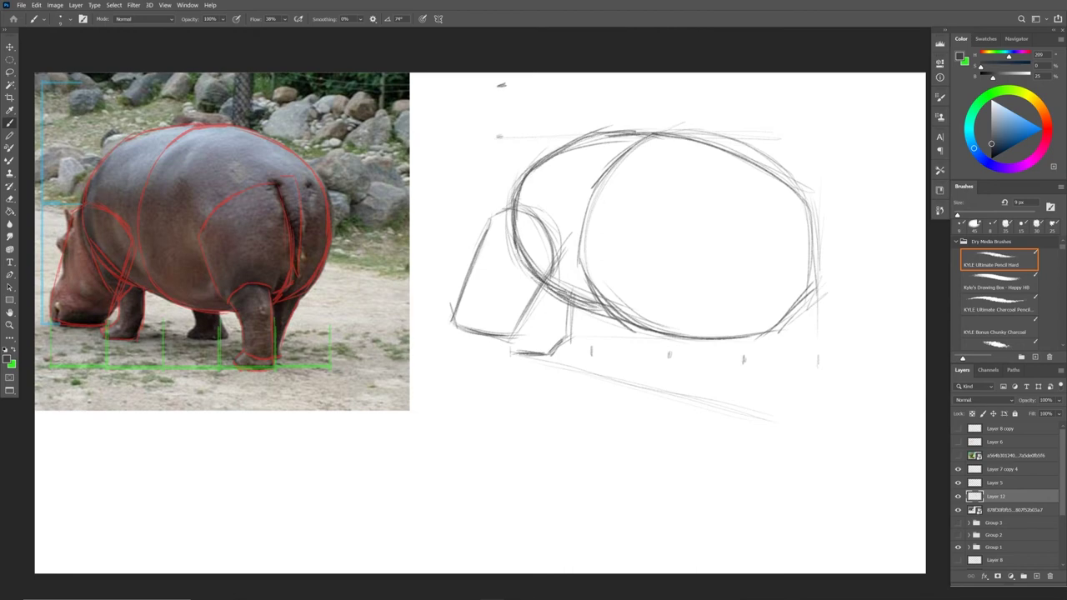
Define the jaw and front leg, and refine the face contour with the eye bump and ear
drag(510, 243, 530, 292)
mouse_move(512, 253)
mouse_down()
mouse_move(535, 308)
mouse_move(553, 308)
mouse_move(536, 319)
mouse_move(552, 298)
mouse_move(536, 336)
mouse_up()
mouse_move(566, 297)
mouse_down()
mouse_move(551, 357)
mouse_move(516, 356)
mouse_move(512, 345)
mouse_move(535, 349)
mouse_up()
drag(535, 306, 534, 338)
mouse_move(568, 298)
mouse_down()
mouse_move(564, 333)
mouse_move(514, 338)
mouse_up()
mouse_move(455, 321)
mouse_down()
mouse_move(511, 336)
mouse_move(454, 299)
mouse_move(477, 273)
mouse_up()
mouse_move(468, 279)
mouse_down()
mouse_move(480, 230)
mouse_move(500, 215)
mouse_move(474, 248)
mouse_move(498, 230)
mouse_up()
mouse_move(520, 194)
mouse_down()
mouse_move(484, 230)
mouse_move(503, 225)
mouse_up()
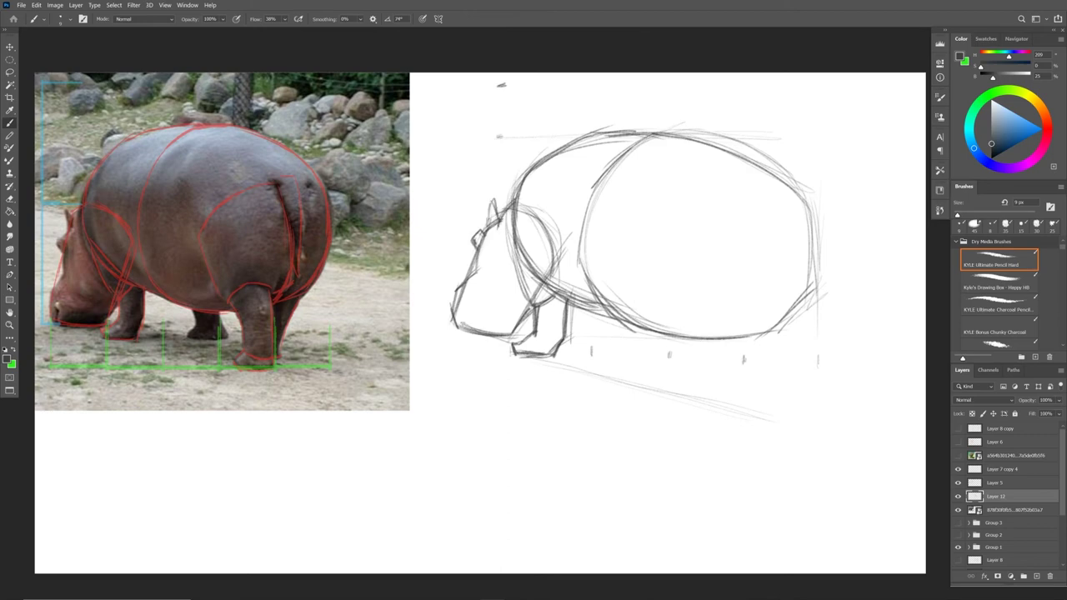
drag(454, 322, 463, 327)
Strengthen the rump curve and construct the near hind leg with its foot and arched top
mouse_move(770, 177)
mouse_down()
mouse_move(793, 198)
mouse_move(809, 267)
mouse_up()
mouse_move(811, 229)
mouse_down()
mouse_move(774, 334)
mouse_move(748, 335)
mouse_move(745, 298)
mouse_up()
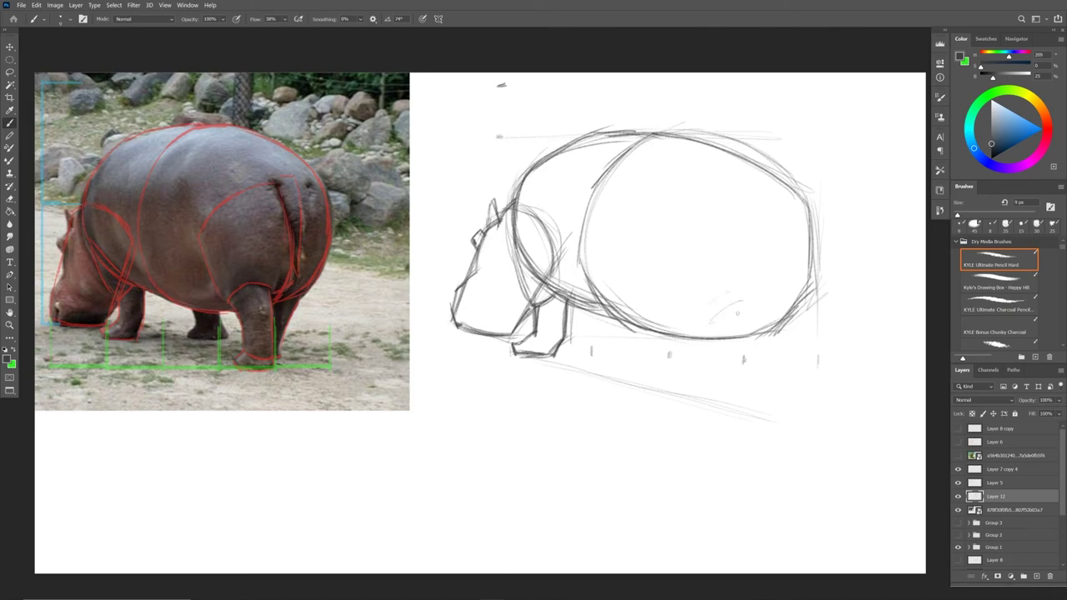
mouse_move(741, 340)
mouse_down()
mouse_move(736, 404)
mouse_move(699, 372)
mouse_move(724, 394)
mouse_move(699, 401)
mouse_move(700, 371)
mouse_move(734, 393)
mouse_up()
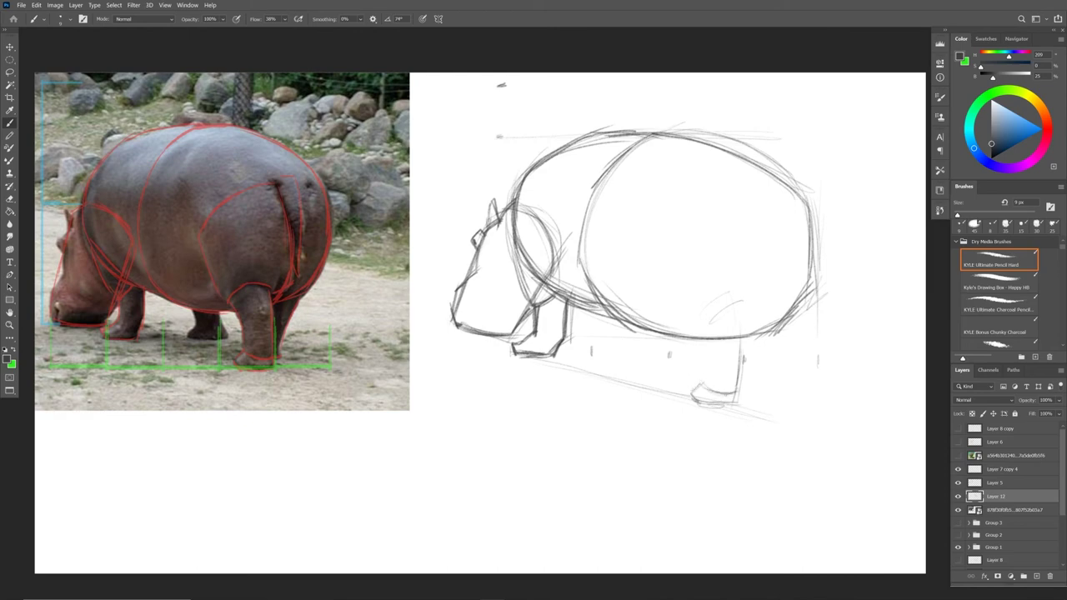
drag(705, 344, 699, 380)
drag(700, 318, 705, 384)
mouse_move(703, 339)
mouse_down()
mouse_move(703, 373)
mouse_move(726, 305)
mouse_move(741, 307)
mouse_move(741, 359)
mouse_up()
drag(691, 332, 748, 314)
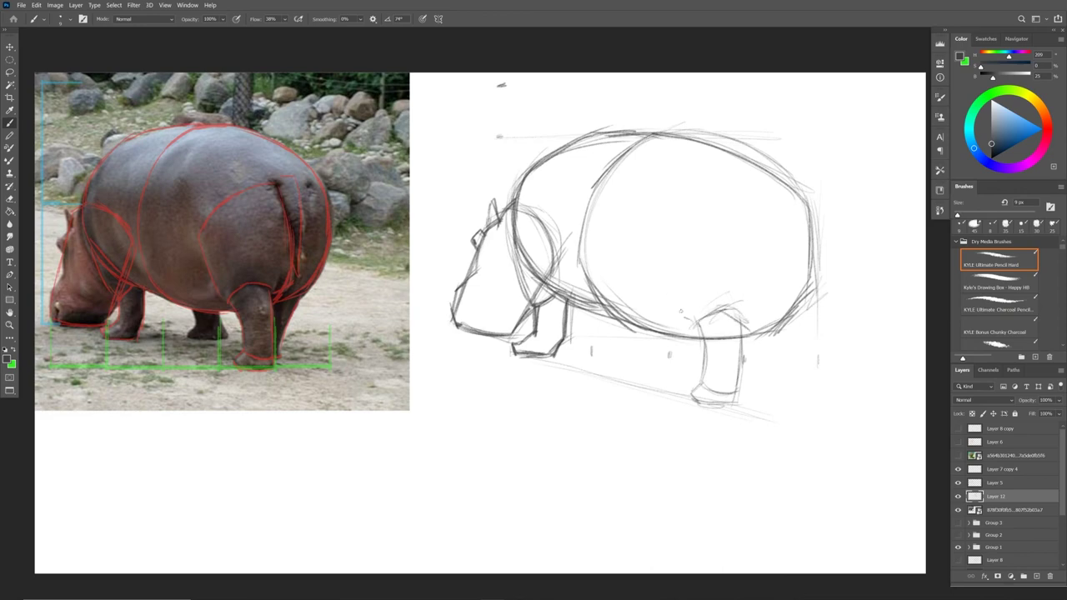
Refine the near hind leg with a thigh crease, and add the shaded far hind leg behind it
mouse_move(680, 311)
mouse_down()
mouse_move(677, 292)
mouse_move(695, 323)
mouse_move(755, 305)
mouse_up()
mouse_move(736, 326)
mouse_down()
mouse_move(748, 317)
mouse_move(741, 388)
mouse_up()
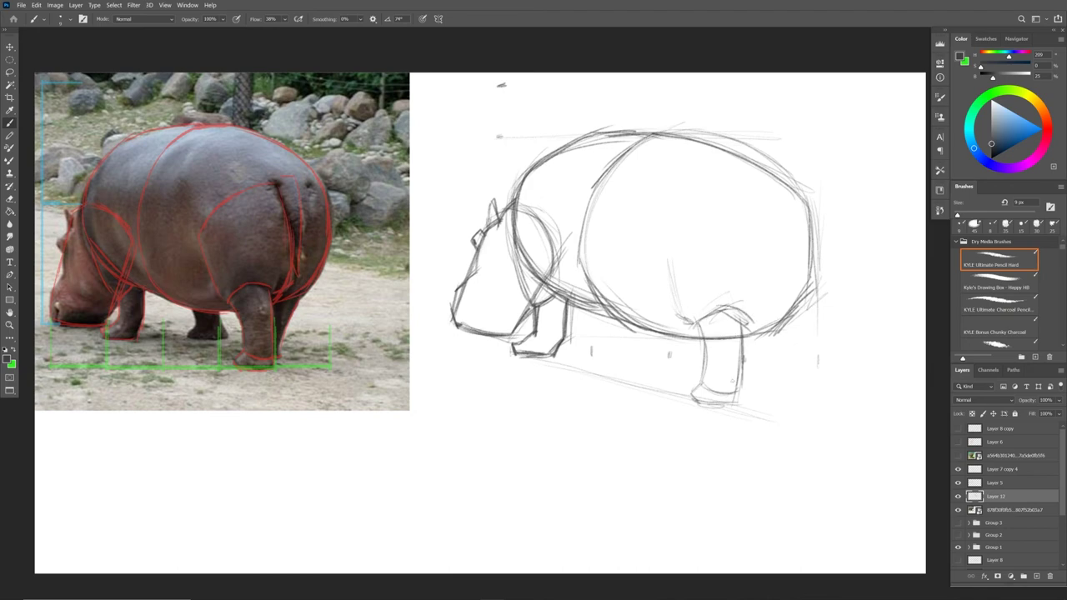
drag(744, 320, 743, 389)
mouse_move(699, 325)
mouse_down()
mouse_move(702, 383)
mouse_move(690, 398)
mouse_move(736, 406)
mouse_move(780, 323)
mouse_up()
mouse_move(771, 335)
mouse_down()
mouse_move(743, 392)
mouse_move(763, 305)
mouse_up()
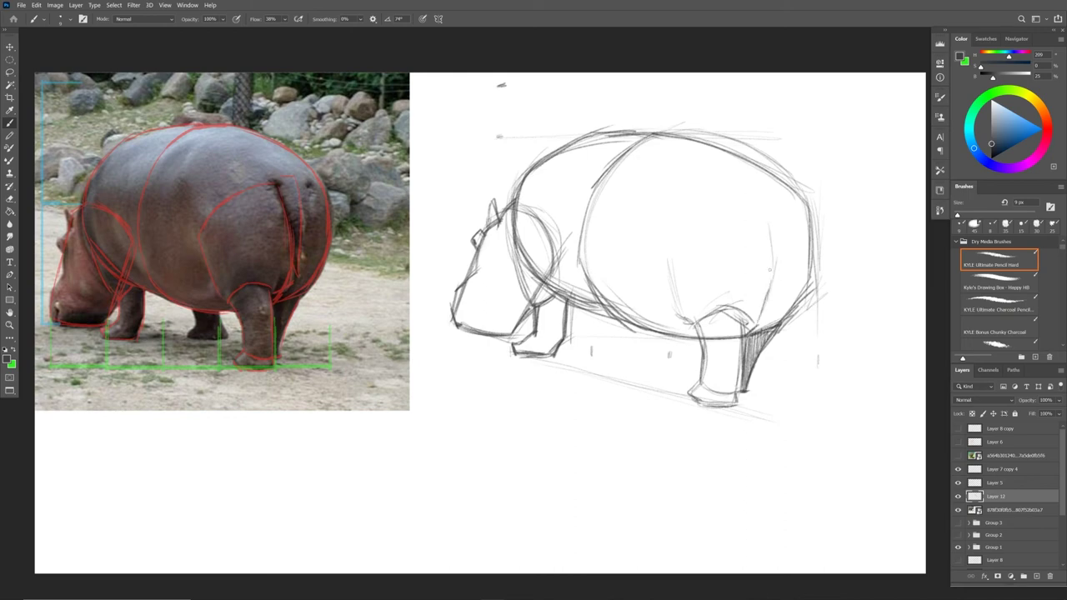
Draw the tail down the rump and refine the crease and lower contour around it
mouse_move(758, 214)
mouse_down()
mouse_move(775, 208)
mouse_move(783, 254)
mouse_move(770, 310)
mouse_move(765, 233)
mouse_move(756, 328)
mouse_up()
mouse_move(760, 328)
mouse_down()
mouse_move(748, 338)
mouse_move(800, 303)
mouse_move(813, 279)
mouse_up()
mouse_move(761, 210)
mouse_down()
mouse_move(778, 203)
mouse_move(774, 240)
mouse_up()
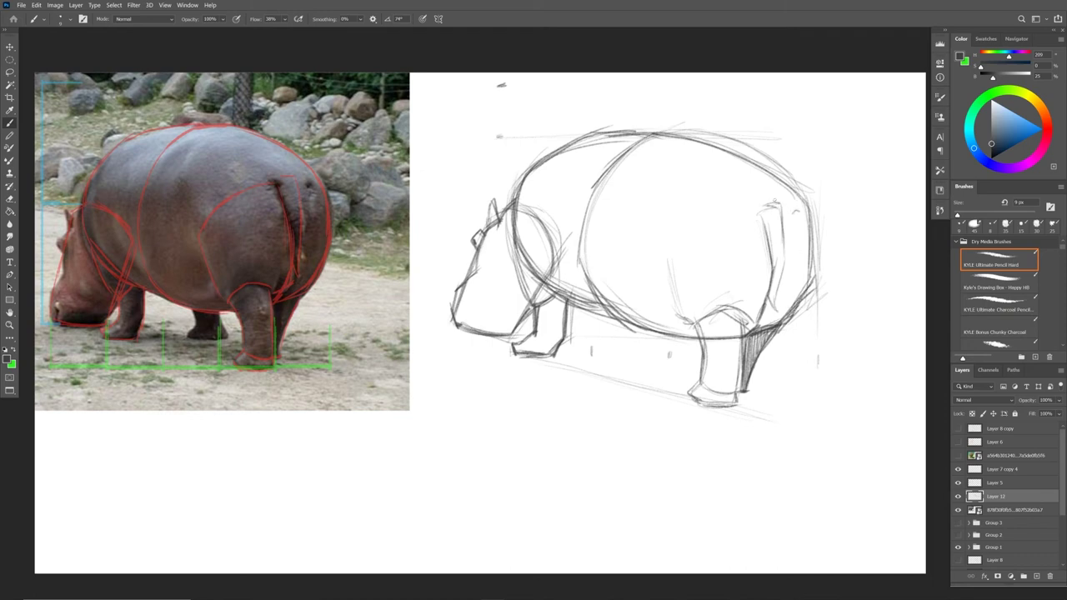
Erase the overlapping construction lines inside the hippo's neck and body
key(e)
mouse_move(531, 215)
mouse_down()
mouse_move(568, 262)
mouse_move(606, 183)
mouse_move(608, 304)
mouse_move(559, 284)
mouse_move(609, 292)
mouse_move(630, 314)
mouse_move(528, 245)
mouse_move(537, 276)
mouse_move(525, 243)
mouse_move(550, 284)
mouse_move(495, 224)
mouse_up()
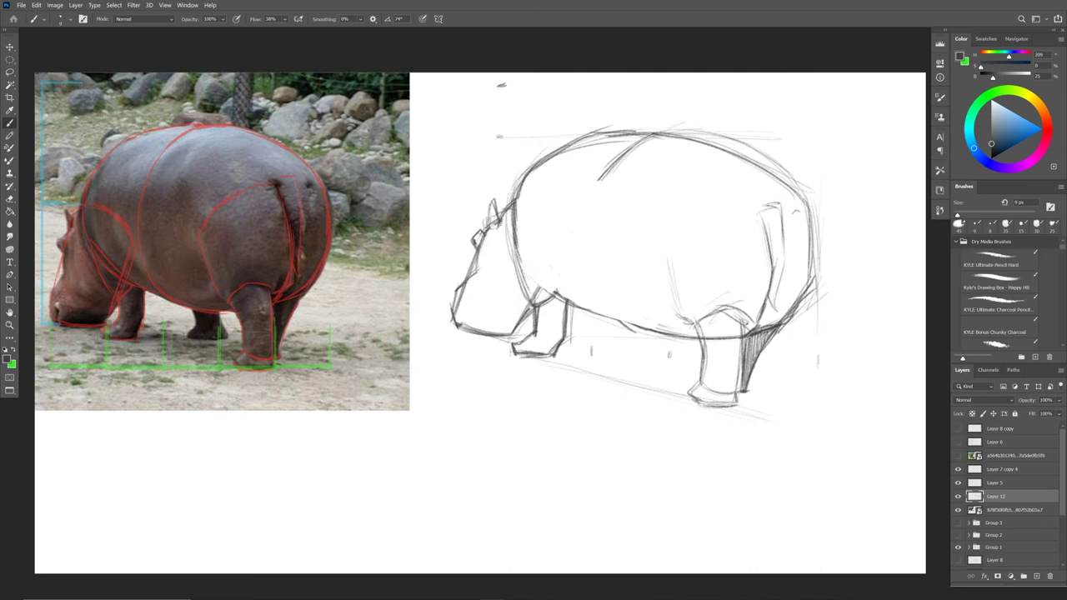
drag(598, 177, 612, 164)
Replace the rear three-quarter reference with the baby hippo photo and its construction shapes
click(957, 469)
click(958, 483)
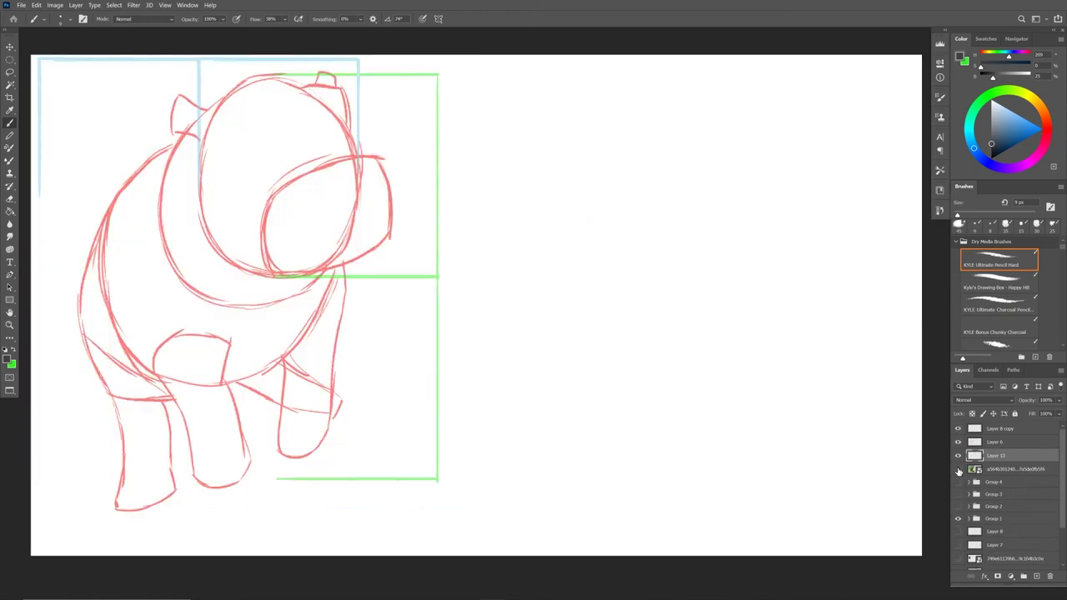
click(957, 469)
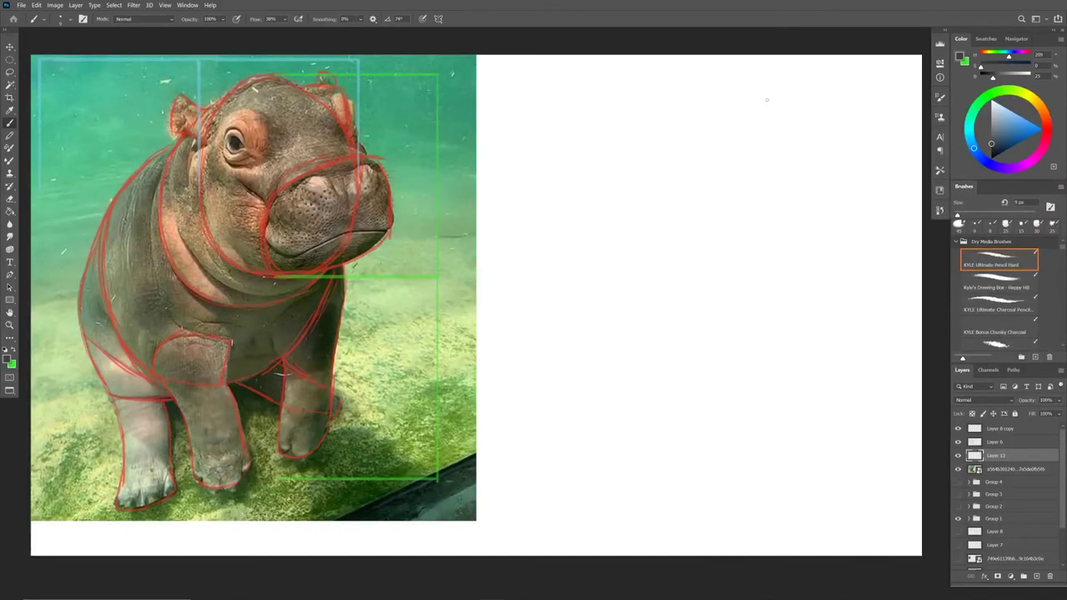
Sketch the baby hippo's head as an egg shape, narrower at the top, beside the photo
mouse_move(767, 93)
mouse_down()
mouse_move(780, 83)
mouse_move(813, 90)
mouse_move(730, 143)
mouse_move(711, 211)
mouse_up()
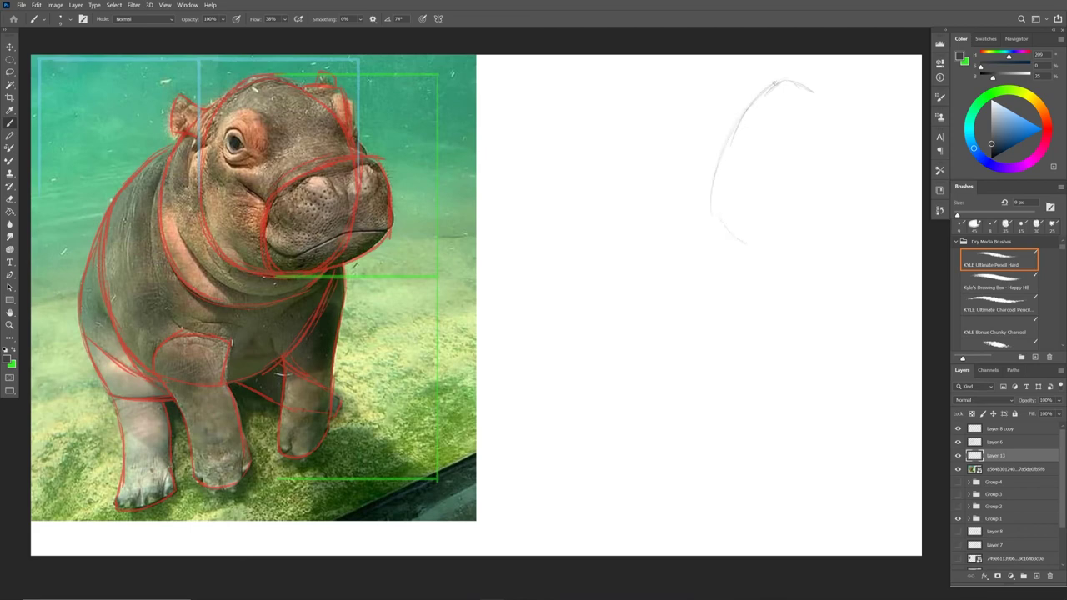
mouse_move(774, 82)
mouse_down()
mouse_move(719, 213)
mouse_move(796, 240)
mouse_up()
mouse_move(773, 82)
mouse_down()
mouse_move(708, 180)
mouse_move(715, 220)
mouse_move(773, 239)
mouse_move(830, 227)
mouse_move(845, 129)
mouse_up()
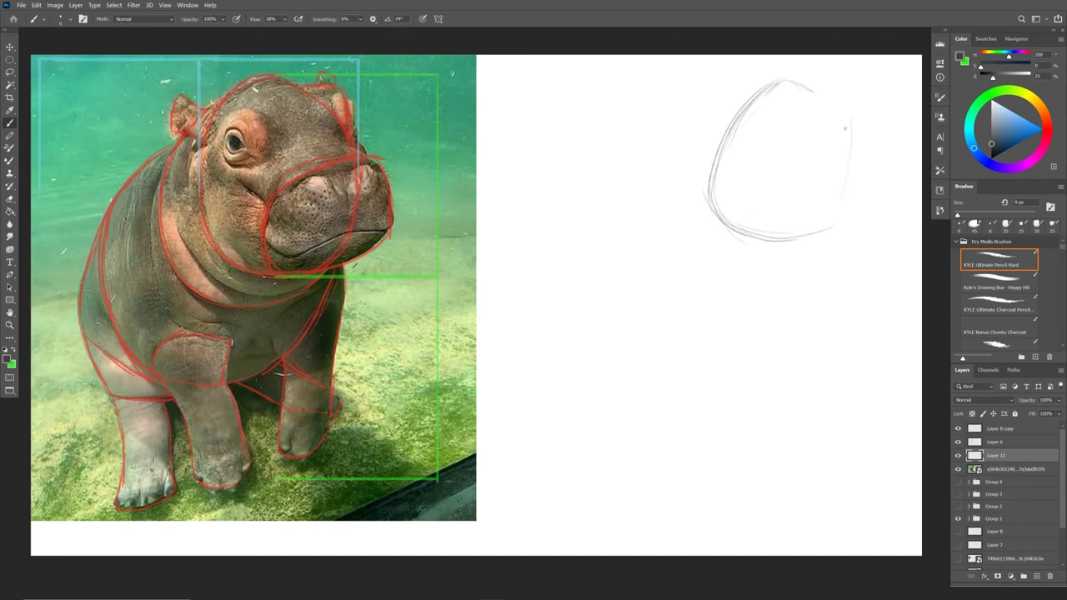
mouse_move(790, 80)
mouse_down()
mouse_move(837, 117)
mouse_move(849, 185)
mouse_up()
drag(848, 140, 821, 235)
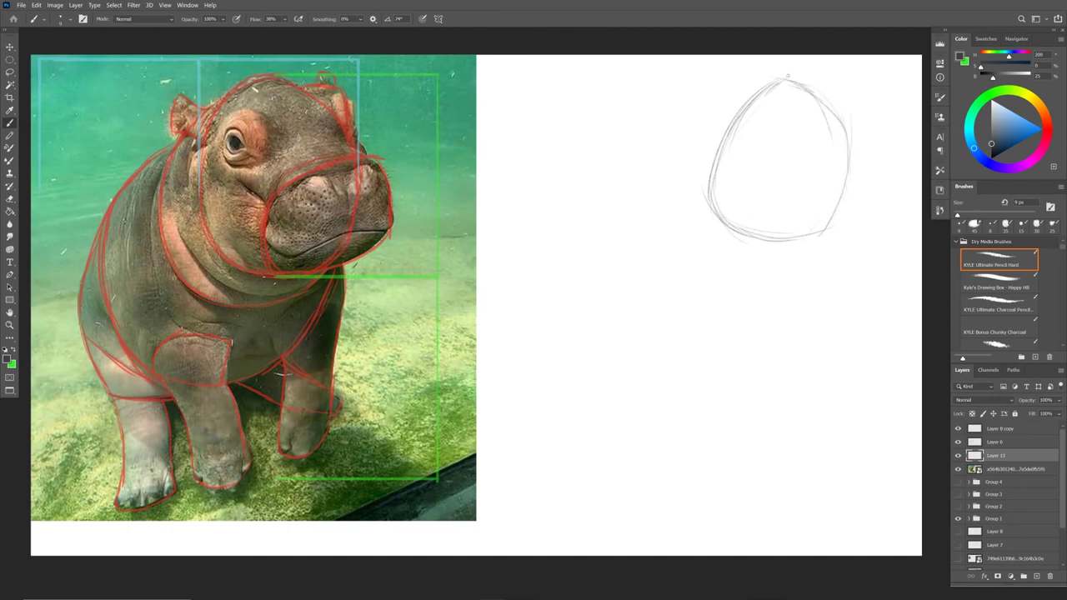
mouse_move(754, 96)
mouse_down()
mouse_move(783, 79)
mouse_move(849, 180)
mouse_move(835, 218)
mouse_move(804, 243)
mouse_move(746, 244)
mouse_up()
mouse_move(707, 190)
mouse_down()
mouse_move(750, 98)
mouse_move(710, 195)
mouse_move(758, 237)
mouse_move(805, 233)
mouse_up()
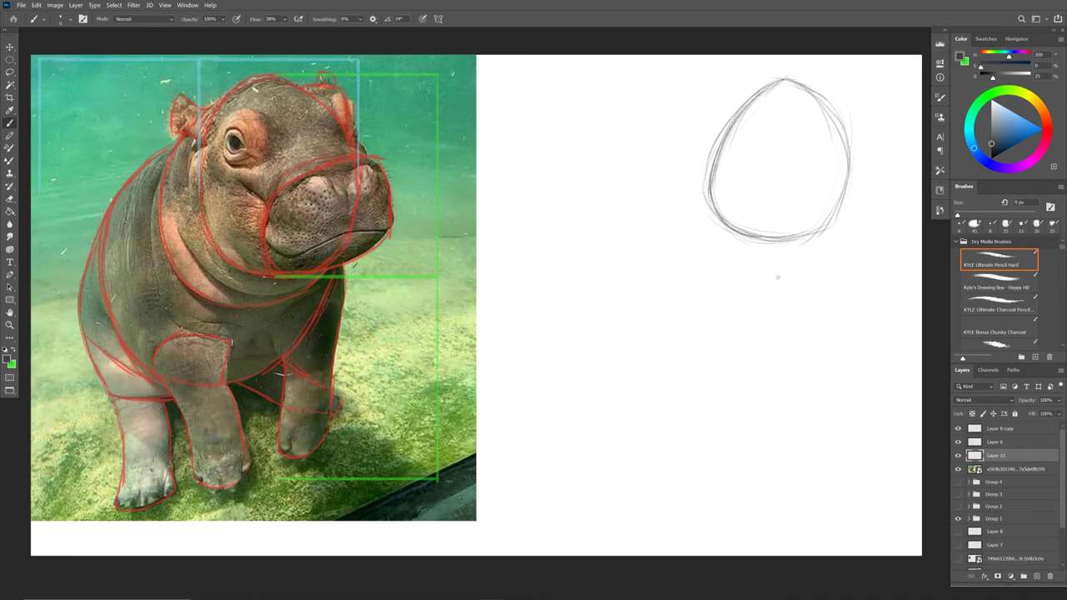
Sketch the boxy muzzle overlapping the lower front part of the head shape
mouse_move(835, 154)
mouse_down()
mouse_move(875, 150)
mouse_move(768, 181)
mouse_move(787, 174)
mouse_up()
mouse_move(774, 235)
mouse_down()
mouse_move(788, 173)
mouse_move(770, 237)
mouse_move(844, 232)
mouse_move(878, 217)
mouse_move(820, 235)
mouse_up()
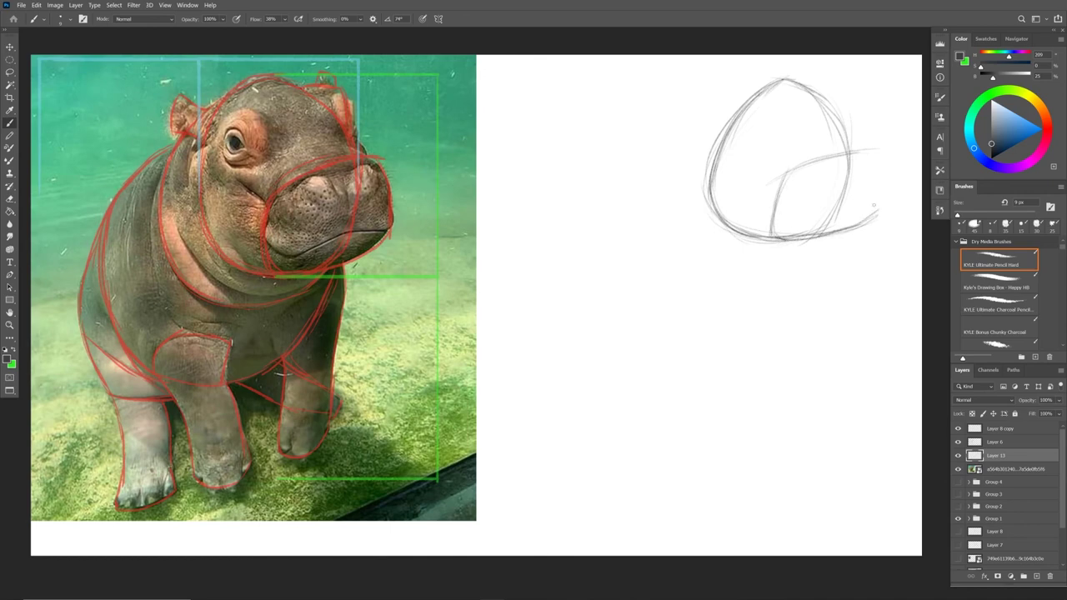
mouse_move(878, 200)
mouse_down()
mouse_move(869, 153)
mouse_move(873, 218)
mouse_move(776, 236)
mouse_move(870, 190)
mouse_move(872, 162)
mouse_move(840, 152)
mouse_move(769, 173)
mouse_up()
drag(768, 172, 770, 233)
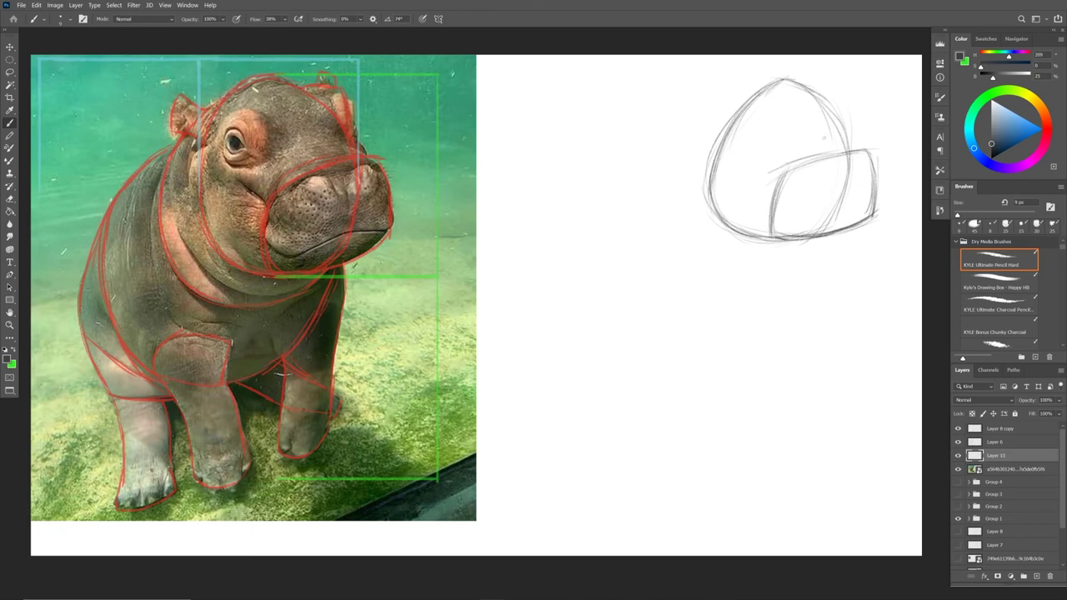
Reinforce the head's far edge across the muzzle and add the angular far brow above it
drag(838, 167, 835, 223)
drag(843, 158, 830, 232)
drag(842, 178, 829, 231)
mouse_move(815, 100)
mouse_down()
mouse_move(803, 137)
mouse_move(826, 150)
mouse_move(847, 88)
mouse_move(821, 90)
mouse_move(849, 97)
mouse_move(847, 122)
mouse_move(848, 86)
mouse_move(845, 133)
mouse_up()
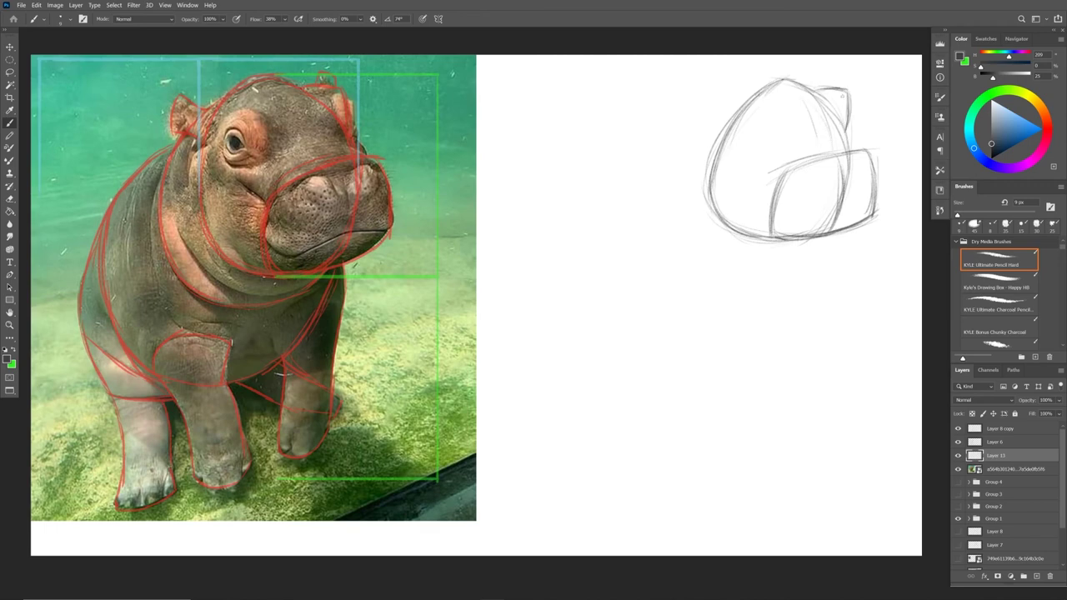
mouse_move(841, 94)
mouse_down()
mouse_move(847, 126)
mouse_move(870, 154)
mouse_move(855, 139)
mouse_move(862, 145)
mouse_up()
drag(844, 98, 853, 129)
drag(779, 87, 793, 80)
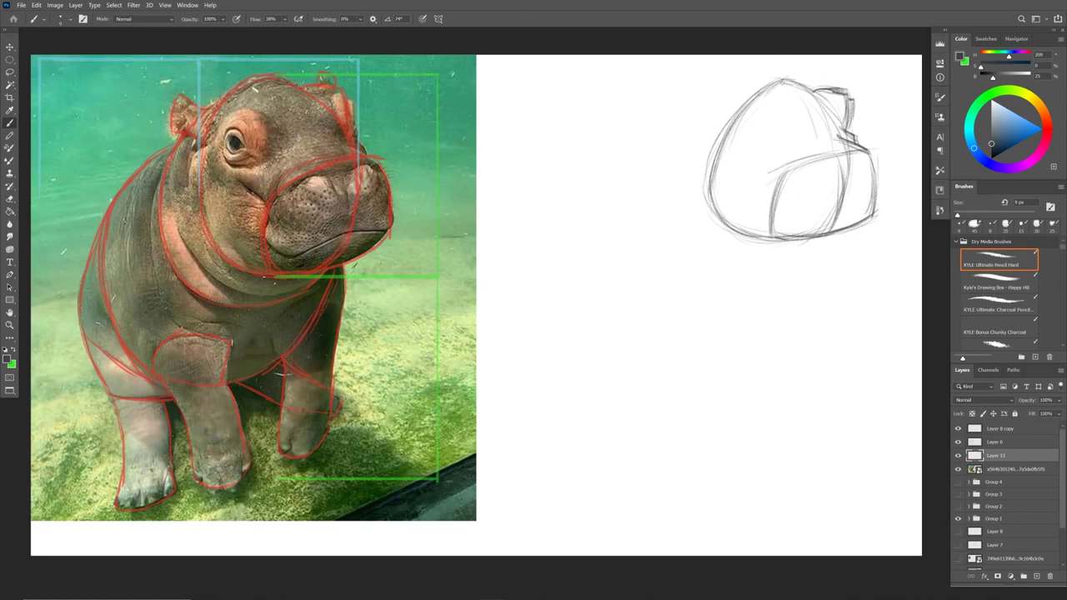
Darken the head's near side, mark the body's lower and side limits, and sketch the neck fold around the head
mouse_move(744, 109)
mouse_down()
mouse_move(779, 79)
mouse_move(715, 188)
mouse_up()
drag(771, 408, 783, 409)
drag(568, 162, 571, 314)
mouse_move(821, 254)
mouse_down()
mouse_move(705, 275)
mouse_move(665, 176)
mouse_move(764, 79)
mouse_move(660, 209)
mouse_up()
mouse_move(676, 234)
mouse_down()
mouse_move(712, 273)
mouse_move(700, 266)
mouse_move(779, 268)
mouse_move(825, 244)
mouse_move(795, 267)
mouse_up()
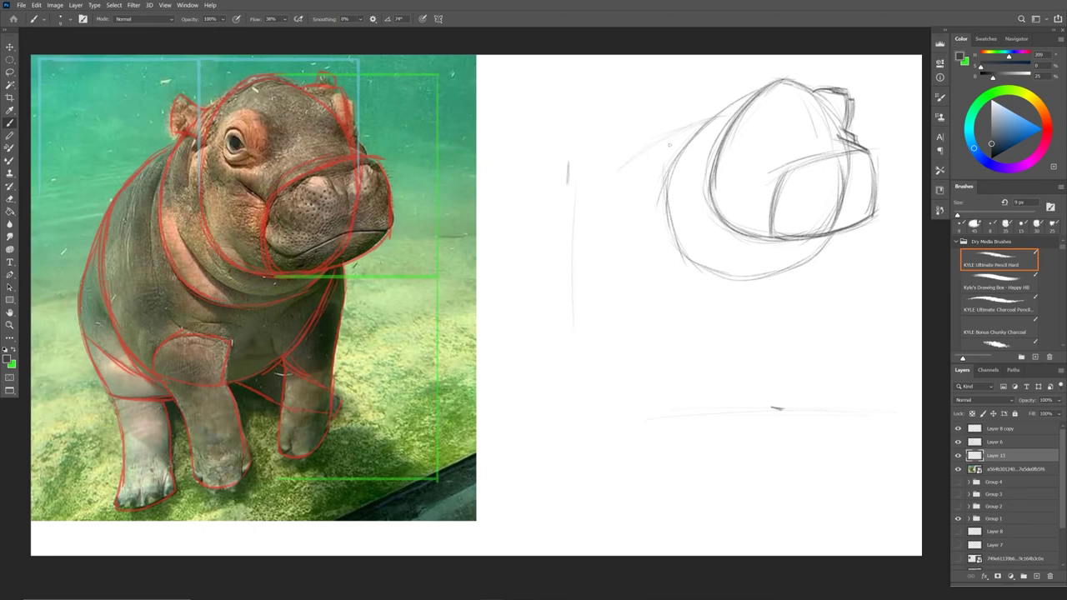
Sketch the large rounded chest shape from the shoulder down around below the neck fold
mouse_move(712, 121)
mouse_down()
mouse_move(617, 180)
mouse_move(605, 265)
mouse_up()
drag(612, 187, 602, 250)
drag(667, 132, 620, 171)
mouse_move(705, 123)
mouse_down()
mouse_move(609, 198)
mouse_move(607, 298)
mouse_move(605, 267)
mouse_up()
mouse_move(611, 198)
mouse_down()
mouse_move(601, 323)
mouse_move(660, 327)
mouse_up()
mouse_move(831, 248)
mouse_down()
mouse_move(759, 332)
mouse_move(666, 334)
mouse_up()
mouse_move(833, 252)
mouse_down()
mouse_move(776, 316)
mouse_move(703, 329)
mouse_move(744, 327)
mouse_move(667, 335)
mouse_up()
drag(606, 269, 651, 316)
drag(611, 222, 610, 283)
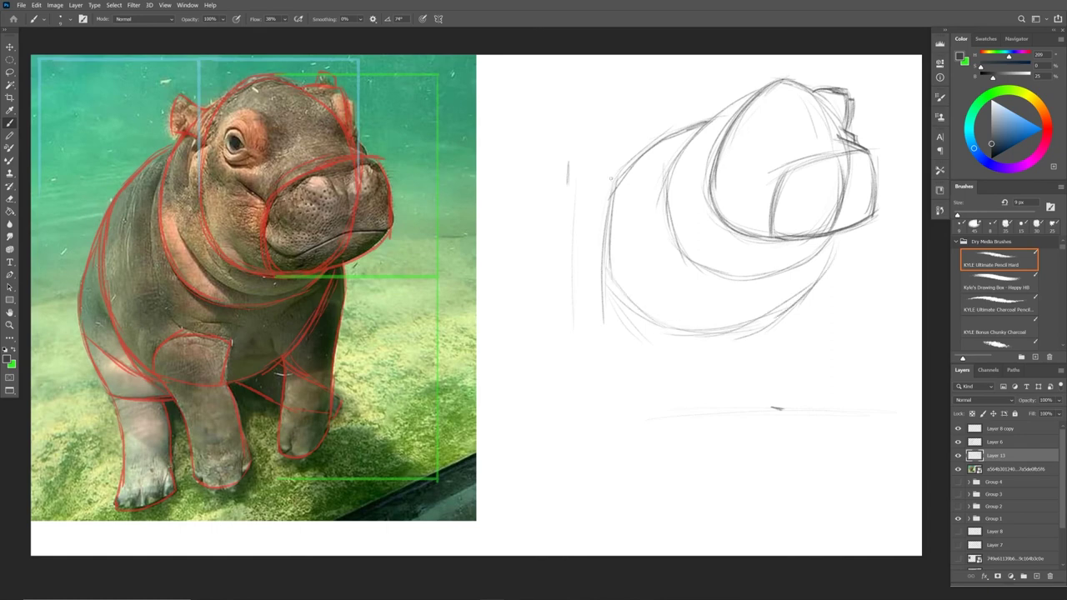
Reinforce the rounded chest outline and shoulder line, and start the body's outer curve behind the shoulder
mouse_move(614, 194)
mouse_down()
mouse_move(630, 306)
mouse_move(627, 292)
mouse_move(666, 330)
mouse_move(779, 317)
mouse_move(815, 277)
mouse_move(761, 325)
mouse_up()
mouse_move(616, 236)
mouse_down()
mouse_move(636, 300)
mouse_move(612, 178)
mouse_move(705, 123)
mouse_up()
drag(630, 170, 581, 252)
drag(608, 192, 575, 259)
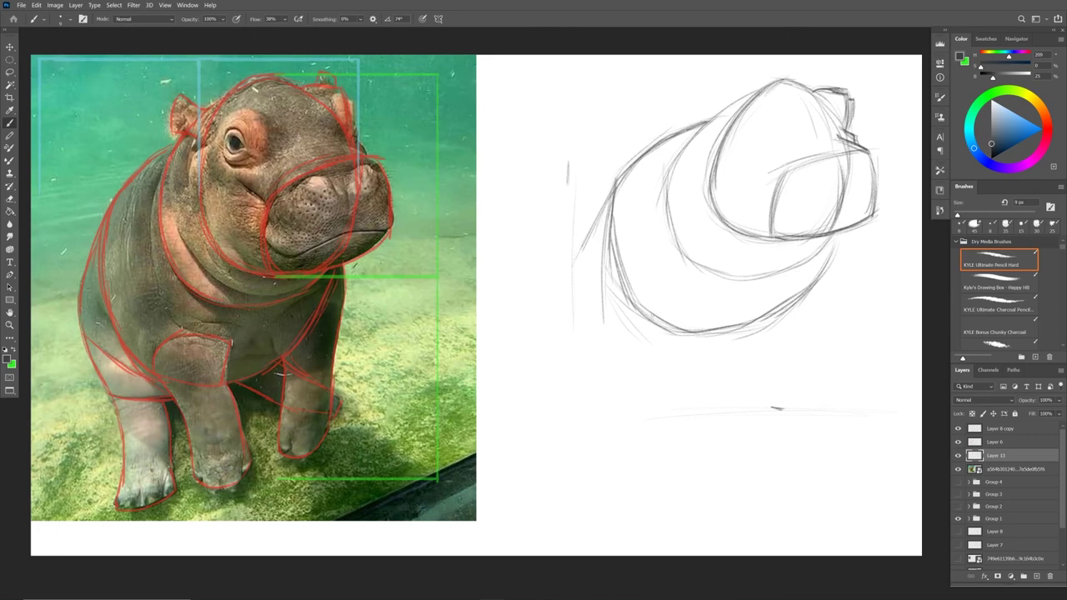
Sketch the near front leg with a rounded upper-leg form, tapered sides and a toed foot reaching the ground guide
mouse_move(663, 317)
mouse_down()
mouse_move(718, 295)
mouse_move(705, 282)
mouse_move(692, 289)
mouse_move(740, 298)
mouse_move(724, 338)
mouse_move(734, 395)
mouse_up()
key(ctrl+z)
drag(727, 333, 734, 400)
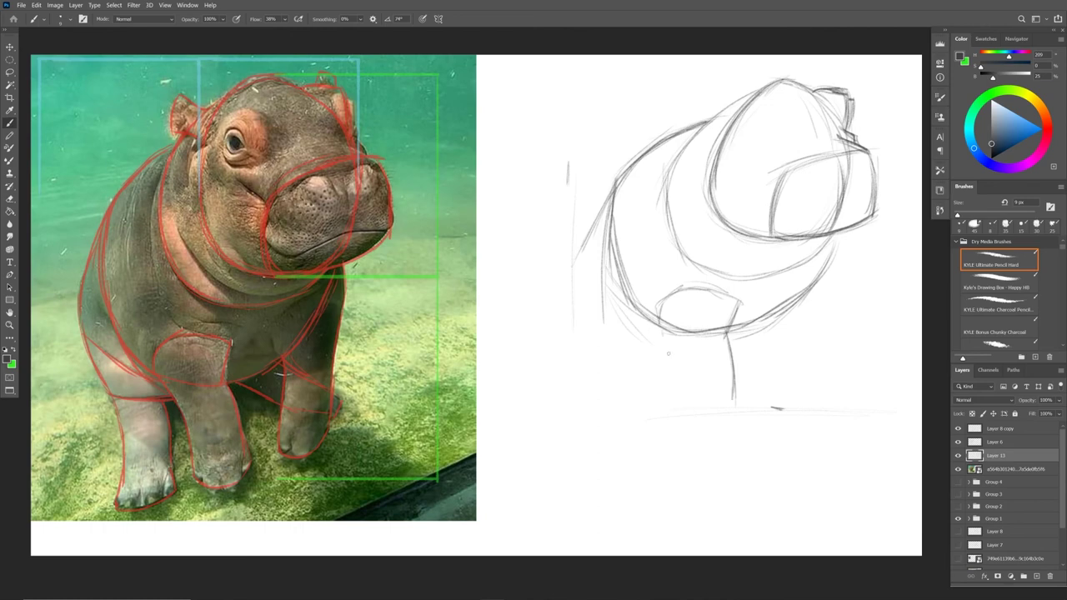
mouse_move(658, 328)
mouse_down()
mouse_move(676, 407)
mouse_move(700, 422)
mouse_move(740, 397)
mouse_move(709, 425)
mouse_move(675, 412)
mouse_up()
drag(738, 402, 726, 412)
drag(733, 381, 737, 400)
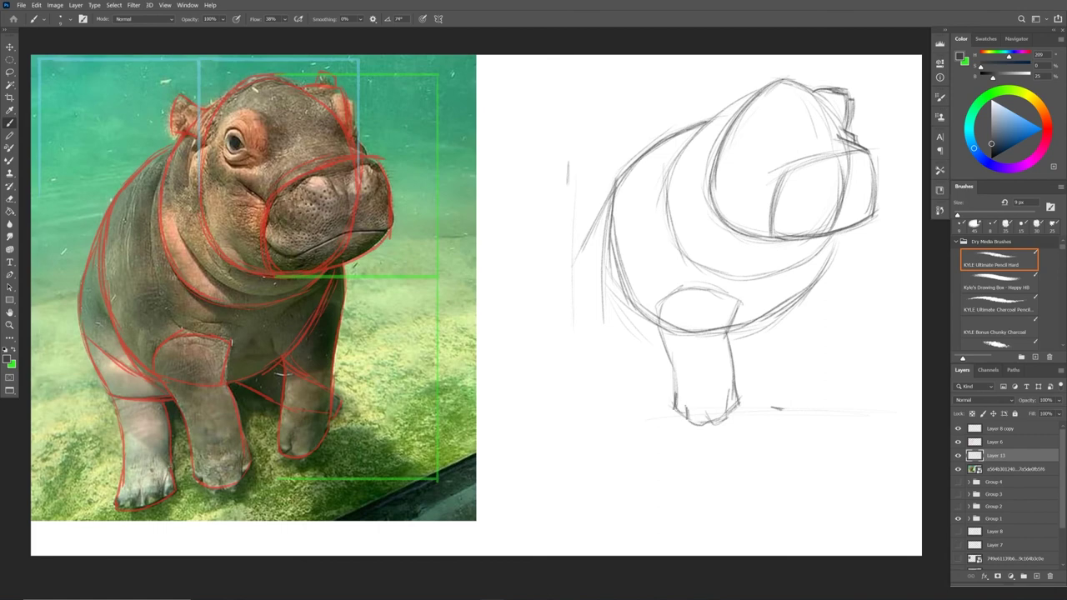
drag(675, 392, 654, 300)
Draw the belly line behind the near front leg and sketch the near hind leg below it with a toed foot
mouse_move(677, 339)
mouse_down()
mouse_move(598, 353)
mouse_move(571, 298)
mouse_move(585, 317)
mouse_move(574, 254)
mouse_move(589, 376)
mouse_up()
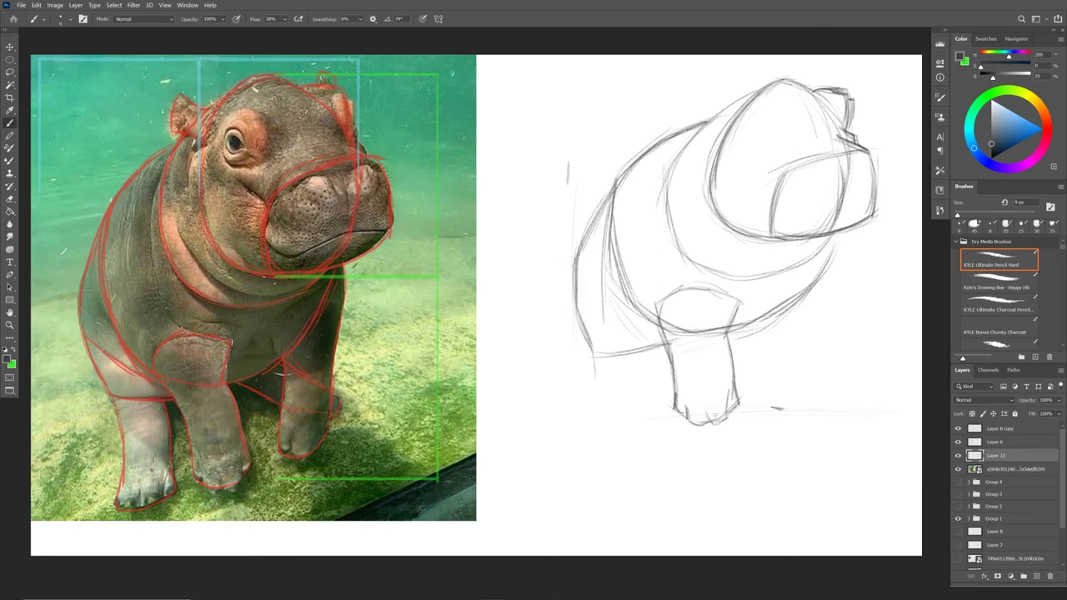
drag(608, 449, 732, 421)
mouse_move(594, 349)
mouse_down()
mouse_move(589, 443)
mouse_move(653, 434)
mouse_move(655, 445)
mouse_move(645, 367)
mouse_move(645, 412)
mouse_up()
drag(650, 343, 644, 423)
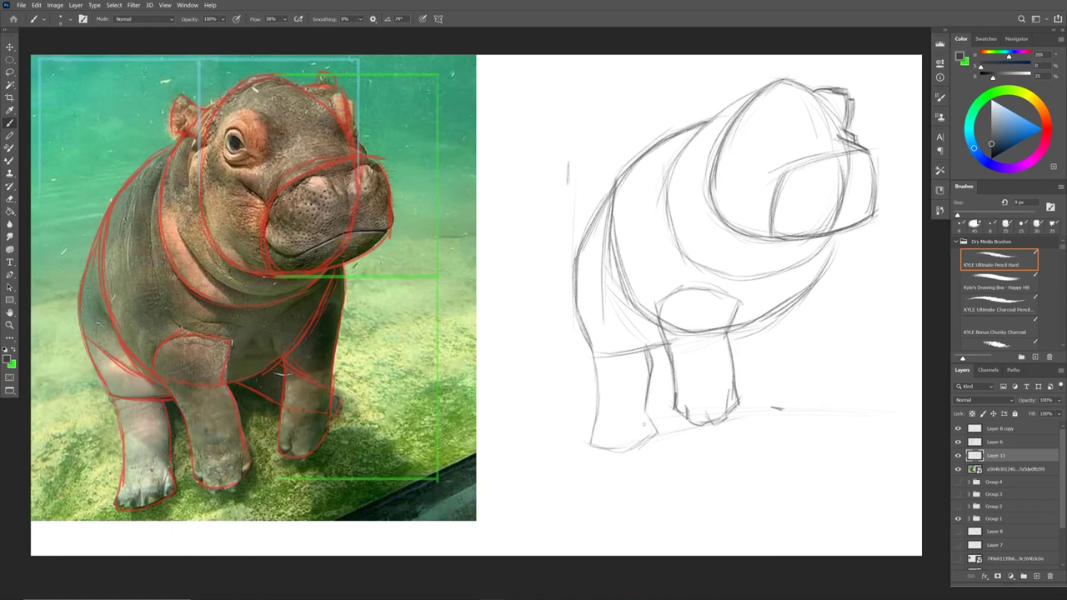
mouse_move(593, 352)
mouse_down()
mouse_move(673, 340)
mouse_move(640, 345)
mouse_up()
mouse_move(640, 414)
mouse_down()
mouse_move(643, 443)
mouse_move(645, 434)
mouse_move(623, 452)
mouse_move(626, 433)
mouse_up()
mouse_move(637, 433)
mouse_down()
mouse_move(625, 444)
mouse_move(586, 442)
mouse_up()
drag(594, 438, 587, 446)
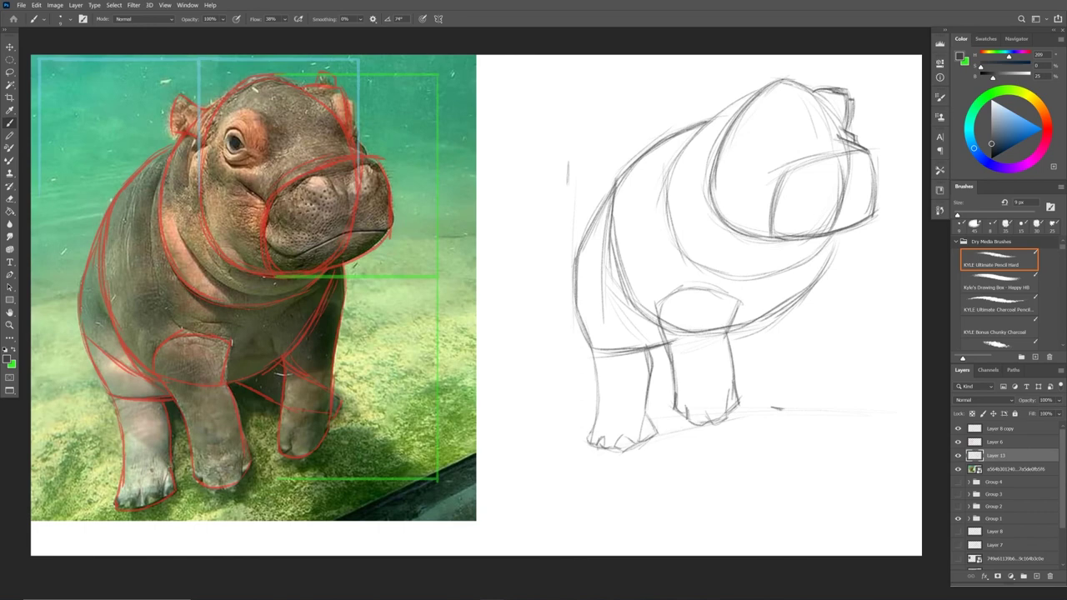
Darken the hind leg's inner edge and round off the oval form atop the near front leg
drag(652, 348, 642, 417)
drag(733, 312, 725, 343)
mouse_move(733, 298)
mouse_down()
mouse_move(726, 325)
mouse_move(706, 282)
mouse_move(655, 310)
mouse_move(657, 325)
mouse_up()
drag(733, 292, 726, 328)
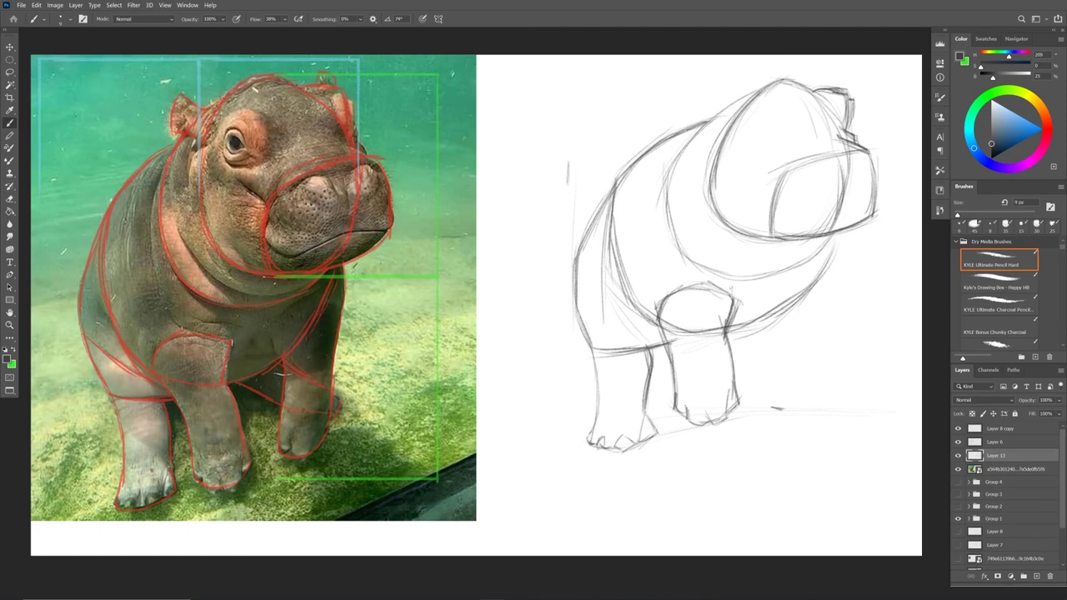
Add a second curved neck fold beneath the jaw and short contour strokes behind the near side of the head
mouse_move(690, 203)
mouse_down()
mouse_move(712, 243)
mouse_move(741, 255)
mouse_move(777, 258)
mouse_move(823, 242)
mouse_move(715, 255)
mouse_up()
drag(695, 210, 719, 250)
drag(688, 190, 712, 246)
drag(712, 140, 704, 160)
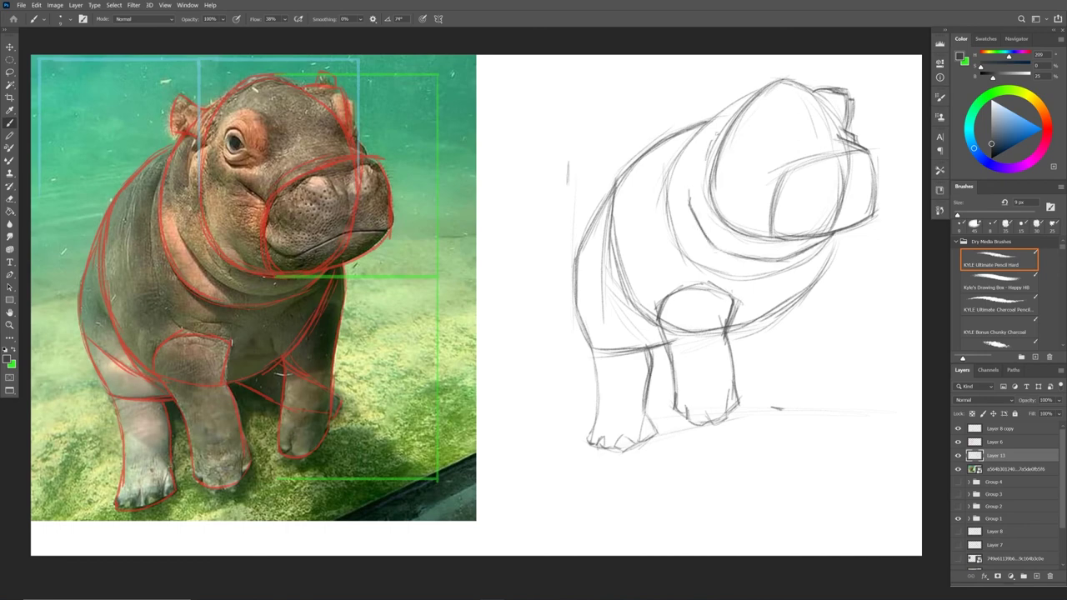
drag(737, 123, 706, 158)
Lightly place the circular near-eye socket and sketch both ears on top of the head
drag(789, 123, 777, 157)
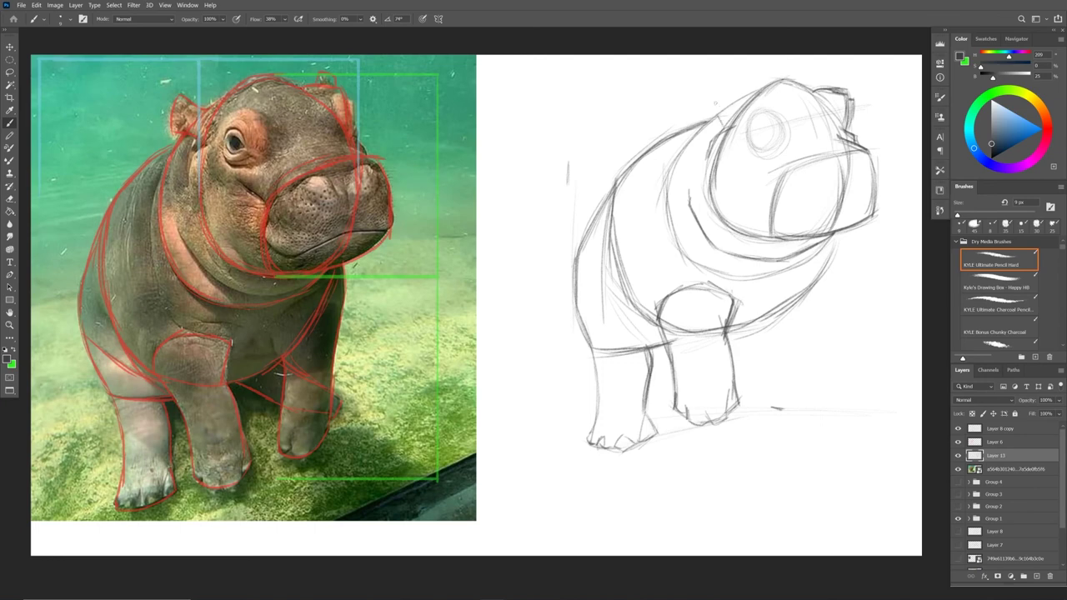
mouse_move(705, 115)
mouse_down()
mouse_move(722, 83)
mouse_move(746, 98)
mouse_move(702, 111)
mouse_move(714, 128)
mouse_up()
mouse_move(829, 84)
mouse_down()
mouse_move(840, 77)
mouse_move(842, 96)
mouse_move(797, 78)
mouse_up()
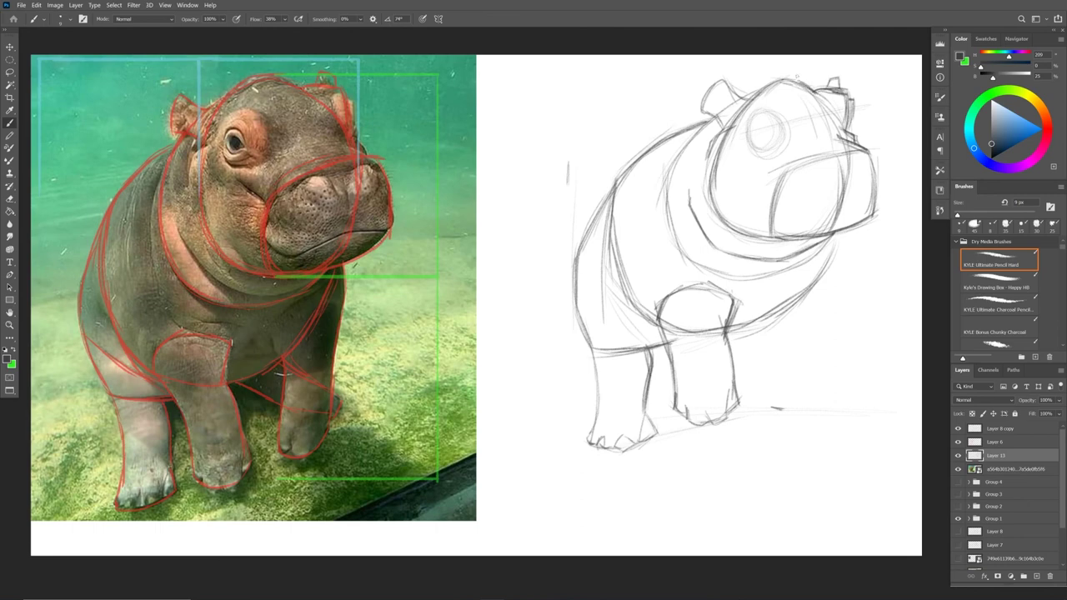
Outline the muzzle's far side, wavy mouth line and near mouth corner with a cheek crease above it
drag(864, 147, 880, 187)
mouse_move(873, 154)
mouse_down()
mouse_move(879, 210)
mouse_move(777, 222)
mouse_up()
mouse_move(879, 206)
mouse_down()
mouse_move(782, 224)
mouse_move(765, 212)
mouse_move(869, 207)
mouse_up()
mouse_move(768, 204)
mouse_down()
mouse_move(760, 217)
mouse_move(761, 203)
mouse_up()
mouse_move(747, 166)
mouse_down()
mouse_move(767, 179)
mouse_move(770, 225)
mouse_up()
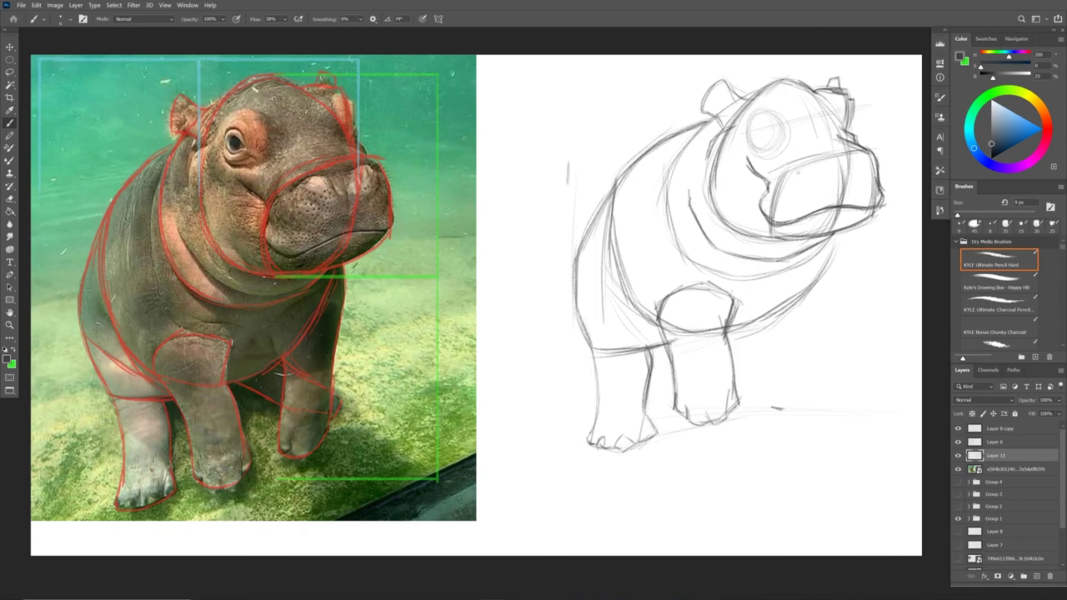
Define the nostril bumps along the top of the muzzle and reinforce the lower jaw line
mouse_move(795, 174)
mouse_down()
mouse_move(818, 161)
mouse_move(822, 176)
mouse_move(845, 153)
mouse_move(865, 151)
mouse_up()
drag(783, 175, 805, 162)
mouse_move(762, 230)
mouse_down()
mouse_move(825, 237)
mouse_move(876, 208)
mouse_move(832, 232)
mouse_move(748, 238)
mouse_move(713, 210)
mouse_move(758, 239)
mouse_up()
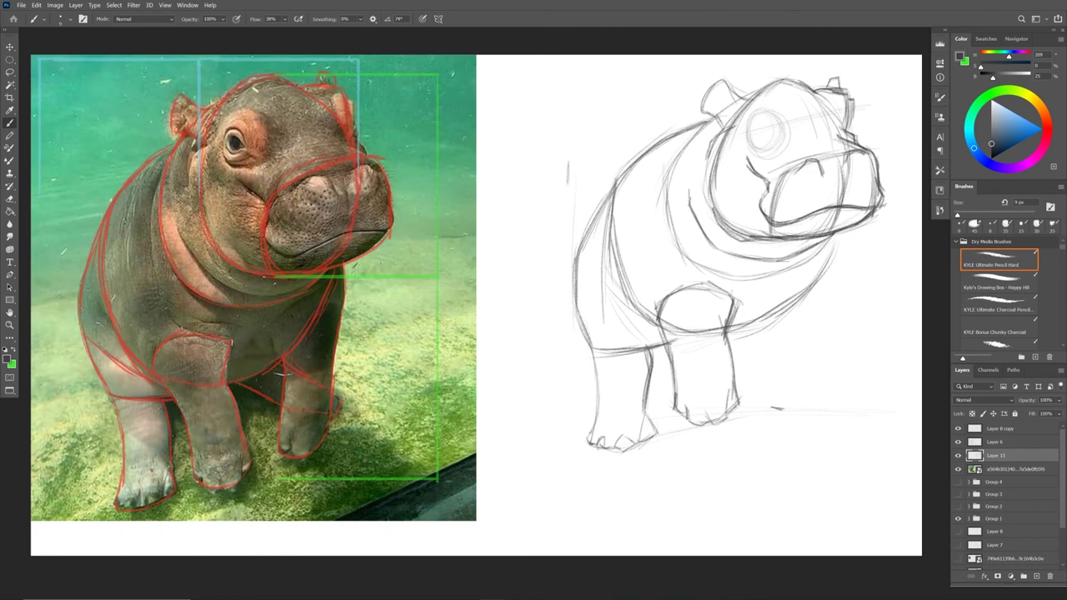
Draw the near eye with lids and a dark pupil, then strengthen the cheek crease and far brow
drag(745, 160, 766, 214)
mouse_move(773, 150)
mouse_down()
mouse_move(747, 145)
mouse_move(761, 152)
mouse_up()
mouse_move(758, 114)
mouse_down()
mouse_move(777, 140)
mouse_move(749, 121)
mouse_up()
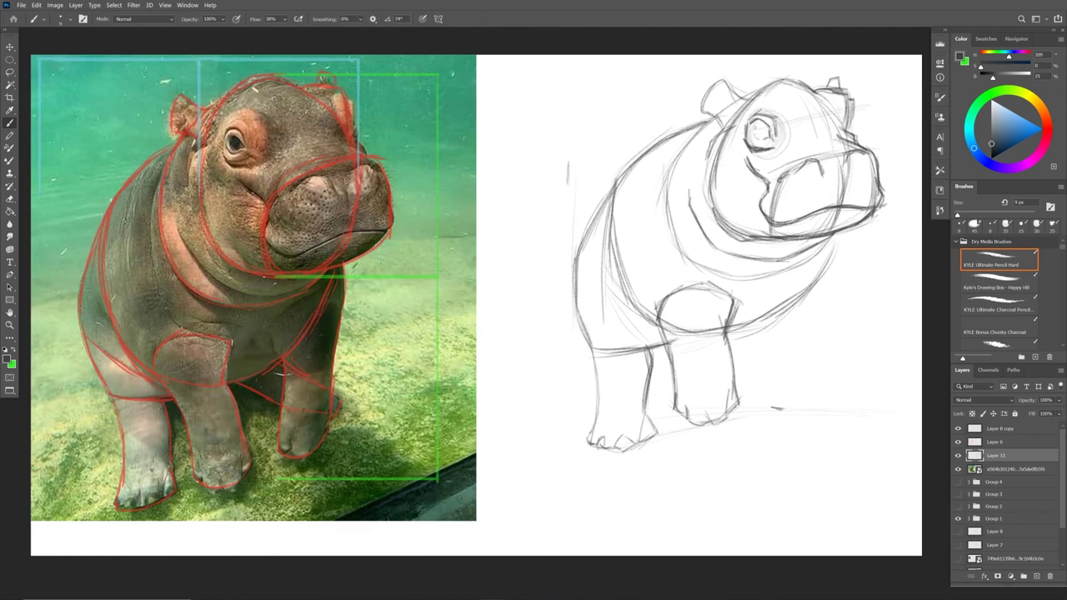
drag(768, 134, 754, 139)
drag(768, 129, 755, 134)
drag(844, 99, 854, 126)
drag(844, 133, 865, 155)
Sketch the far front leg below the chest, with a ground guide line, both sides and a rounded foot
drag(843, 234, 829, 290)
drag(844, 240, 825, 342)
drag(743, 416, 839, 383)
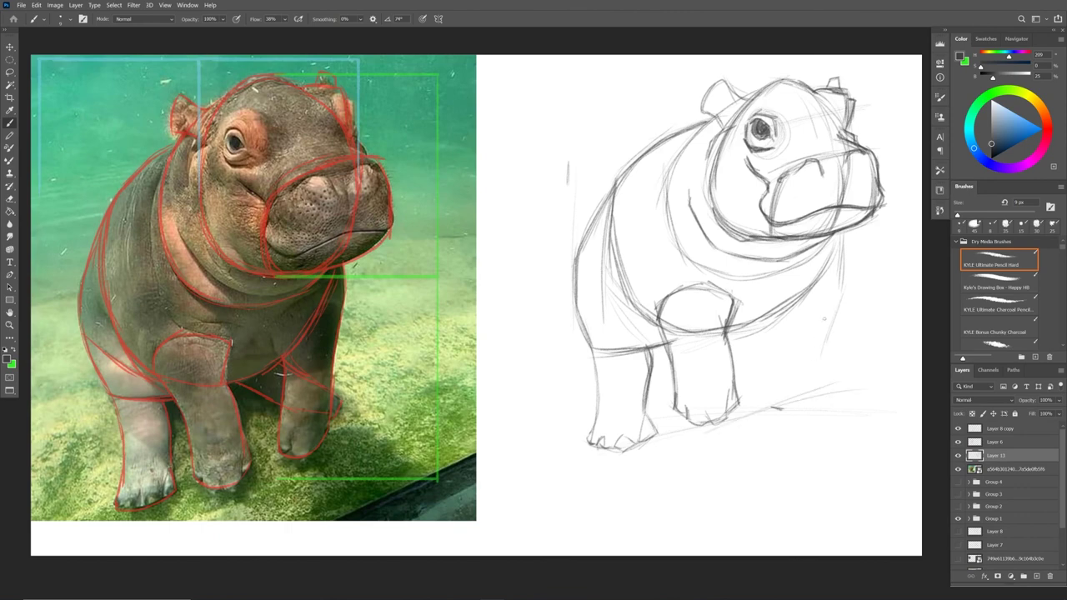
drag(835, 320, 823, 371)
mouse_move(845, 255)
mouse_down()
mouse_move(821, 371)
mouse_move(804, 396)
mouse_move(780, 394)
mouse_move(825, 372)
mouse_move(778, 393)
mouse_move(769, 387)
mouse_up()
drag(786, 324, 774, 370)
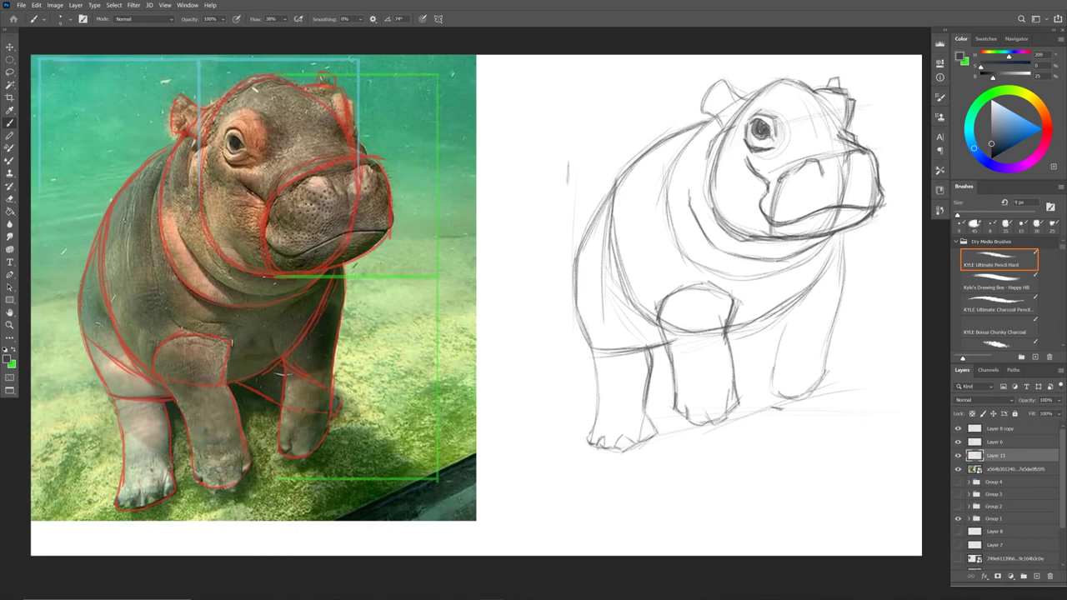
mouse_move(789, 301)
mouse_down()
mouse_move(767, 393)
mouse_move(797, 400)
mouse_move(827, 371)
mouse_up()
mouse_move(827, 376)
mouse_down()
mouse_move(811, 389)
mouse_move(825, 371)
mouse_up()
drag(841, 295, 827, 361)
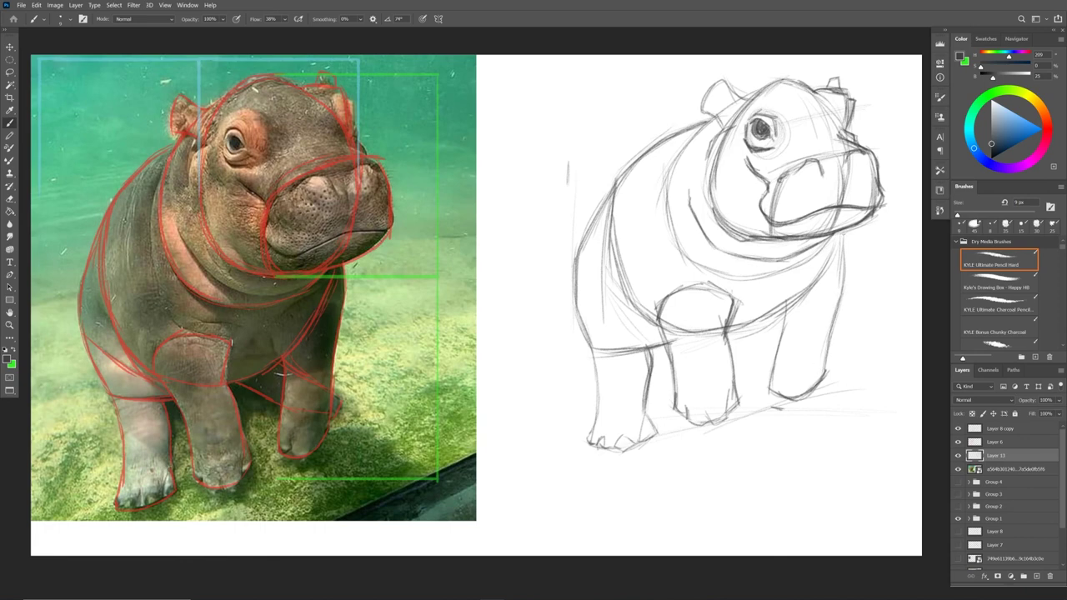
Reinforce the far front leg's outer edge and sketch and shade the far hind leg visible behind it
drag(842, 249, 837, 306)
drag(841, 268, 834, 319)
mouse_move(735, 329)
mouse_down()
mouse_move(775, 353)
mouse_move(830, 360)
mouse_move(846, 344)
mouse_move(803, 368)
mouse_up()
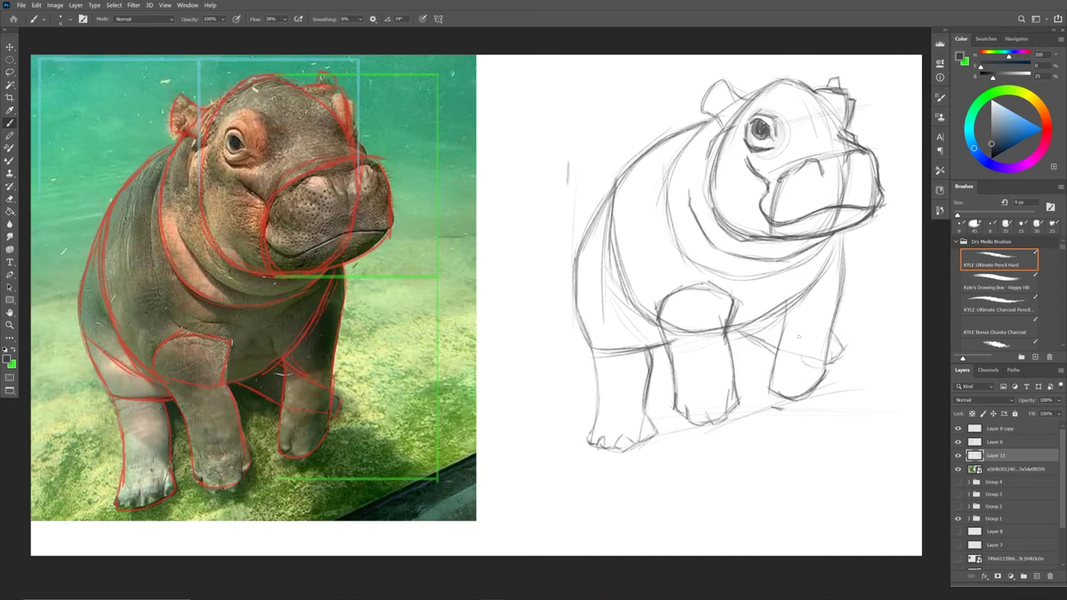
mouse_move(738, 330)
mouse_down()
mouse_move(781, 347)
mouse_move(753, 333)
mouse_move(773, 315)
mouse_move(779, 342)
mouse_move(784, 310)
mouse_move(782, 325)
mouse_move(828, 361)
mouse_move(845, 354)
mouse_up()
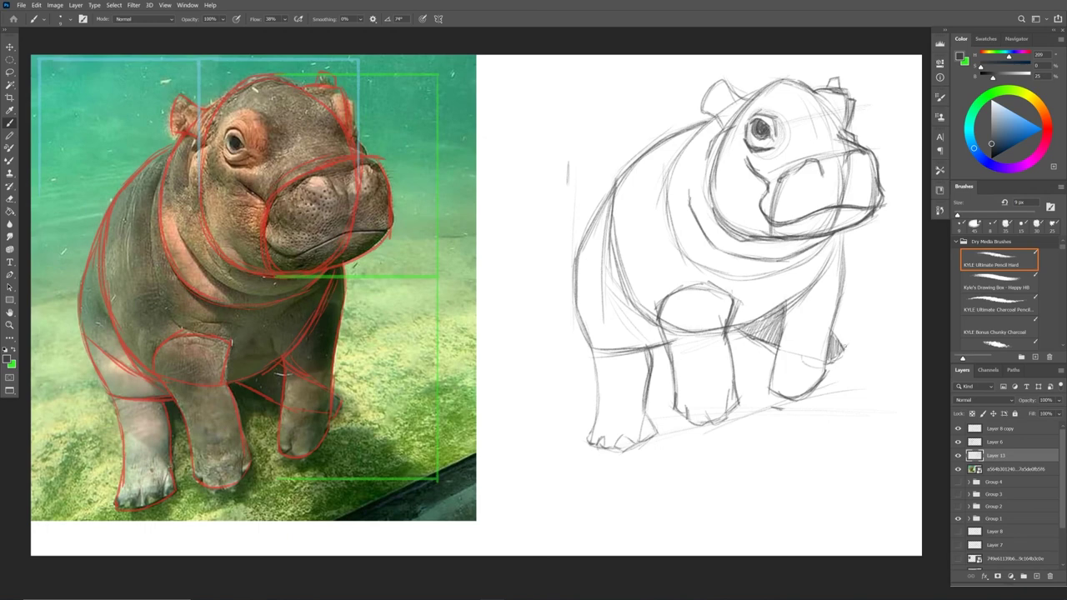
Erase the construction lines inside the muzzle and forehead, and hide the red construction overlay on the photo
mouse_move(773, 215)
mouse_down()
mouse_move(799, 155)
mouse_move(814, 151)
mouse_move(847, 186)
mouse_move(824, 226)
mouse_move(774, 213)
mouse_up()
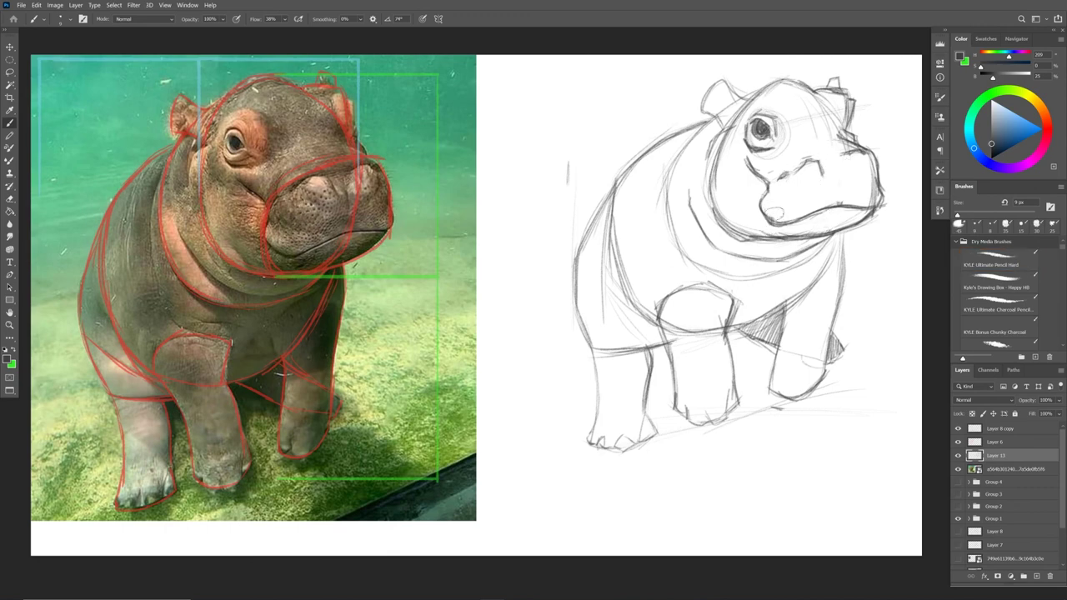
mouse_move(777, 152)
mouse_down()
mouse_move(770, 108)
mouse_move(768, 155)
mouse_up()
drag(811, 123, 820, 99)
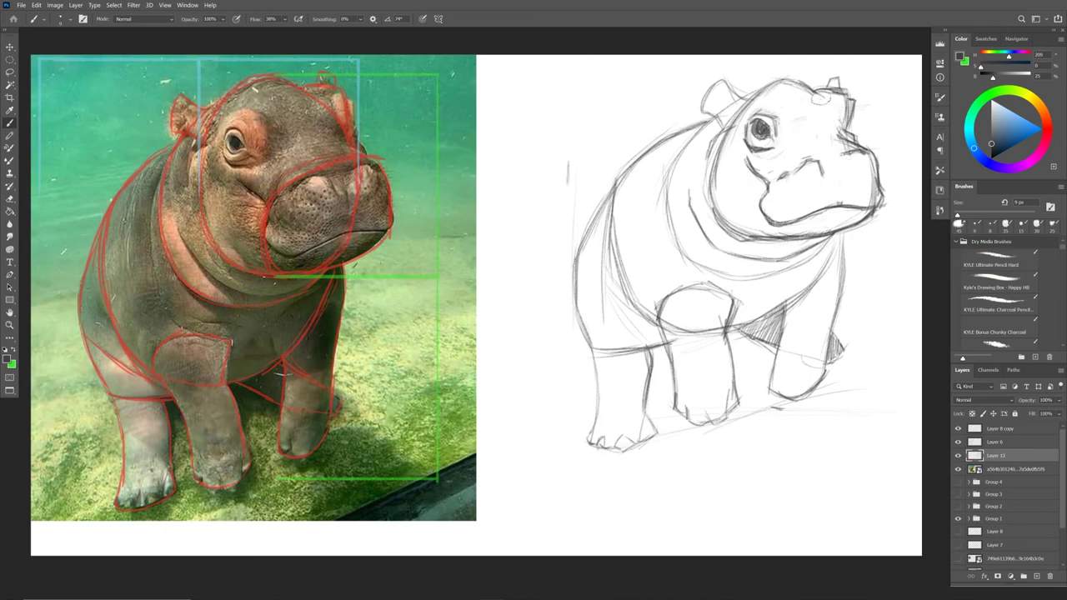
click(958, 441)
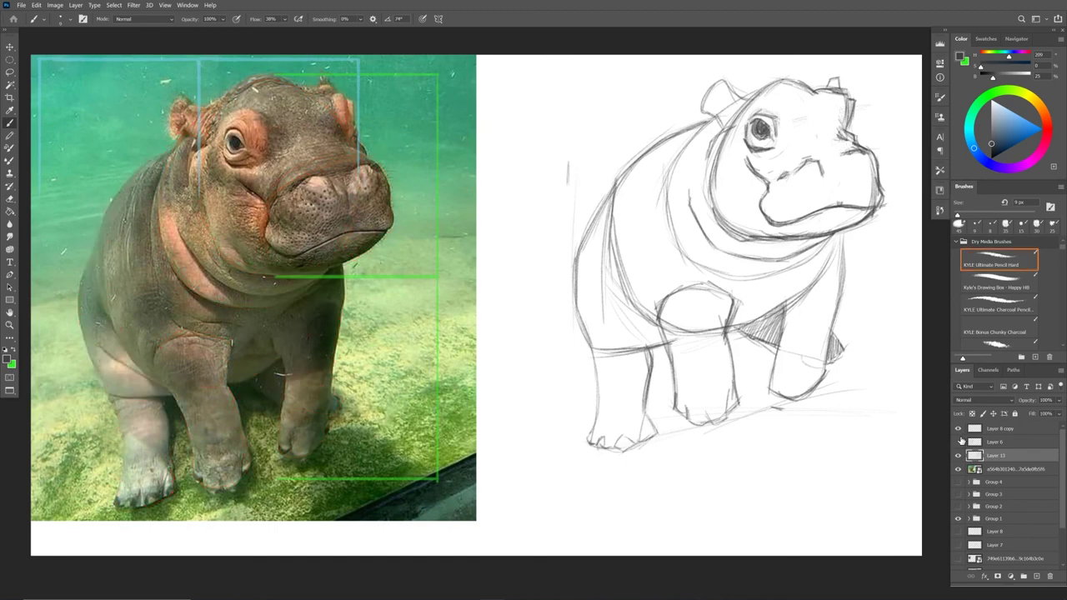
click(834, 108)
Darken the far brow, both nostrils and the mouth line on the muzzle
mouse_move(812, 89)
mouse_down()
mouse_move(847, 118)
mouse_move(847, 133)
mouse_move(854, 111)
mouse_move(845, 144)
mouse_move(856, 146)
mouse_up()
mouse_move(869, 143)
mouse_down()
mouse_move(852, 156)
mouse_move(862, 167)
mouse_move(854, 176)
mouse_up()
mouse_move(867, 148)
mouse_down()
mouse_move(844, 168)
mouse_move(803, 164)
mouse_move(820, 167)
mouse_up()
drag(802, 216, 868, 205)
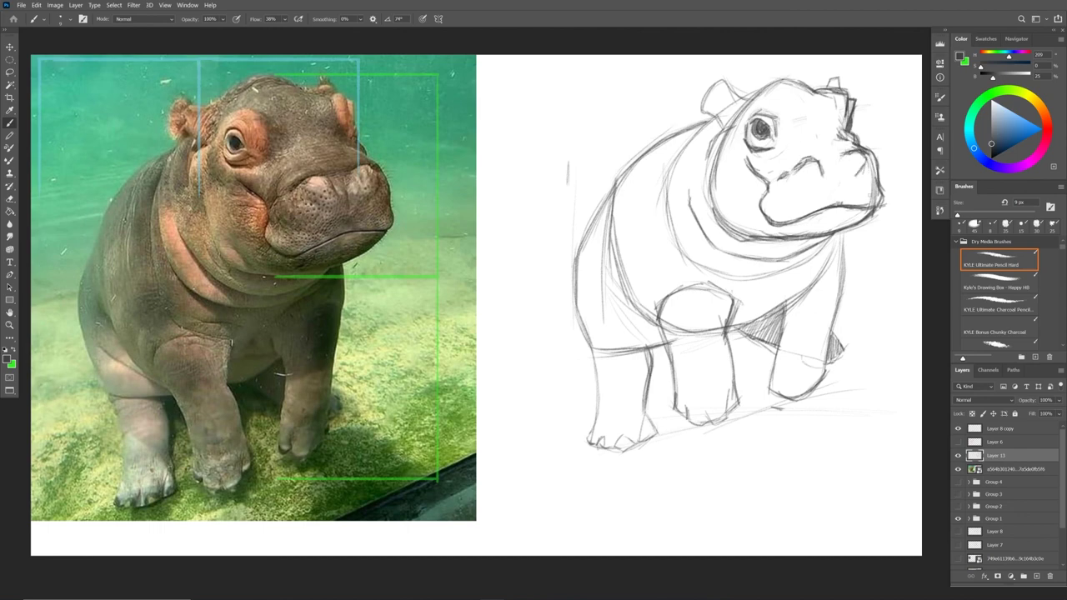
Erase the construction lines through the near ear, cheek, chest and near front leg, leaving short shoulder creases
mouse_move(734, 102)
mouse_down()
mouse_move(737, 116)
mouse_move(733, 103)
mouse_up()
mouse_move(709, 167)
mouse_down()
mouse_move(713, 183)
mouse_move(716, 168)
mouse_up()
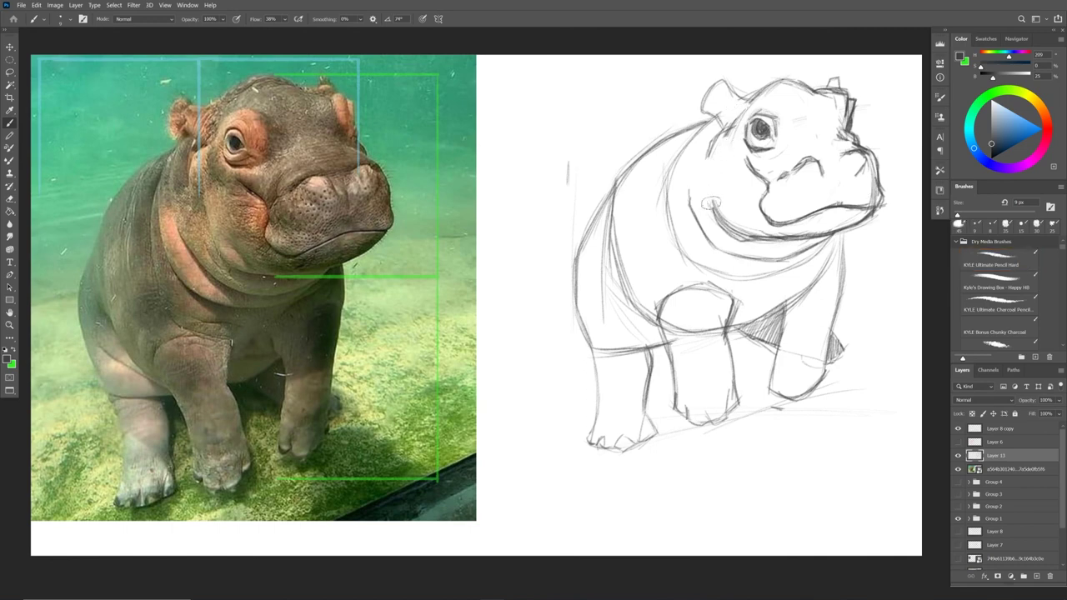
mouse_move(623, 313)
mouse_down()
mouse_move(610, 234)
mouse_move(617, 203)
mouse_move(611, 265)
mouse_up()
drag(653, 304, 633, 288)
mouse_move(670, 331)
mouse_down()
mouse_move(673, 317)
mouse_move(717, 309)
mouse_move(696, 284)
mouse_move(736, 301)
mouse_up()
key(period)
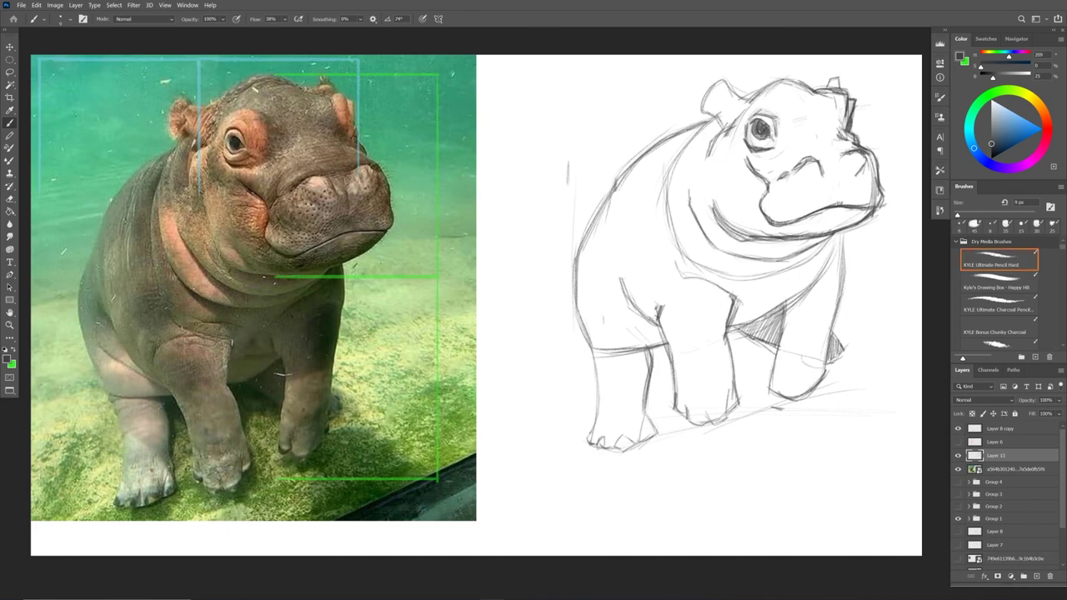
Refine the skin creases around the near front leg and darken the neck folds across the chest
drag(658, 297, 673, 285)
drag(635, 320, 649, 326)
drag(593, 286, 660, 333)
mouse_move(825, 243)
mouse_down()
mouse_move(738, 278)
mouse_move(671, 260)
mouse_up()
mouse_move(693, 268)
mouse_down()
mouse_move(665, 185)
mouse_move(749, 238)
mouse_up()
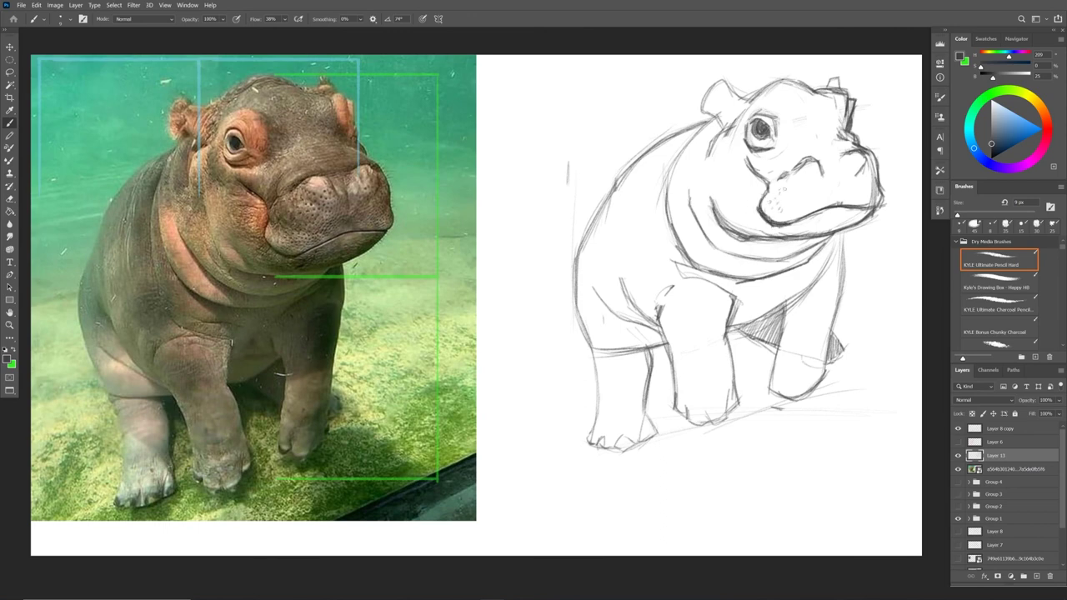
Add short whisker marks on the muzzle, darken the ears and detail the wrinkles around the near eye
drag(788, 208, 798, 198)
drag(854, 190, 863, 183)
mouse_move(717, 113)
mouse_down()
mouse_move(745, 97)
mouse_move(702, 110)
mouse_move(730, 76)
mouse_up()
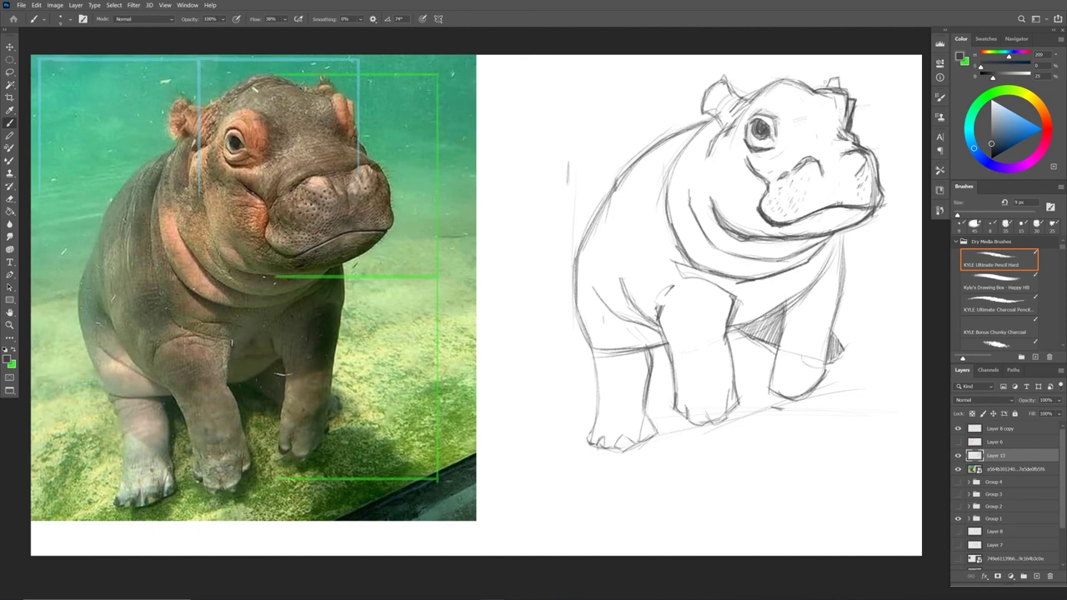
drag(838, 113, 832, 94)
mouse_move(748, 119)
mouse_down()
mouse_move(766, 110)
mouse_move(775, 131)
mouse_move(776, 111)
mouse_move(741, 143)
mouse_move(756, 154)
mouse_move(773, 144)
mouse_up()
mouse_move(756, 148)
mouse_down()
mouse_move(770, 151)
mouse_move(715, 139)
mouse_move(703, 166)
mouse_up()
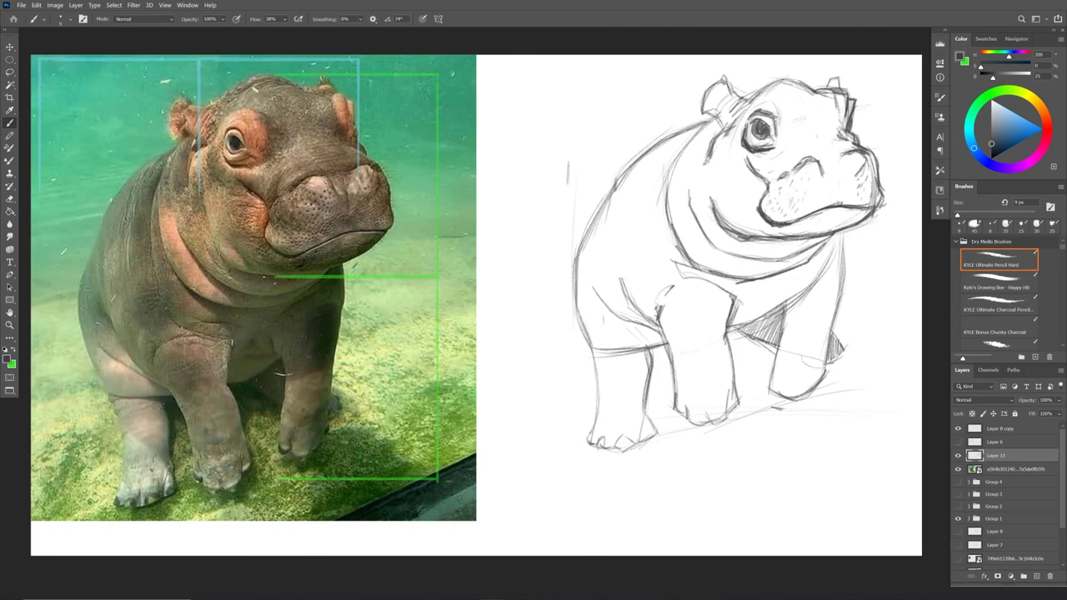
Darken the outer neck fold and add another fold line beside it over the shoulder
drag(712, 118, 690, 163)
drag(705, 126, 666, 185)
drag(686, 145, 664, 206)
mouse_move(673, 160)
mouse_down()
mouse_move(653, 247)
mouse_move(655, 237)
mouse_up()
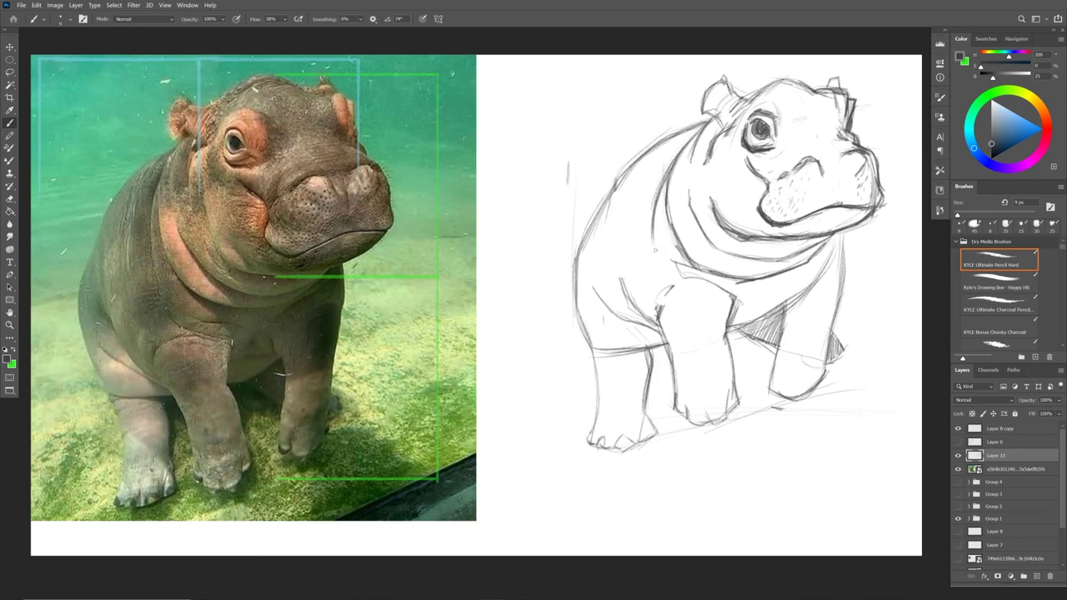
Darken the outline of the back and flank, and shade the belly crease above the near hind leg
drag(691, 128, 605, 225)
mouse_move(625, 174)
mouse_down()
mouse_move(607, 220)
mouse_move(576, 248)
mouse_up()
mouse_move(613, 193)
mouse_down()
mouse_move(577, 283)
mouse_move(573, 338)
mouse_up()
mouse_move(578, 278)
mouse_down()
mouse_move(589, 355)
mouse_move(669, 346)
mouse_up()
drag(588, 357, 642, 355)
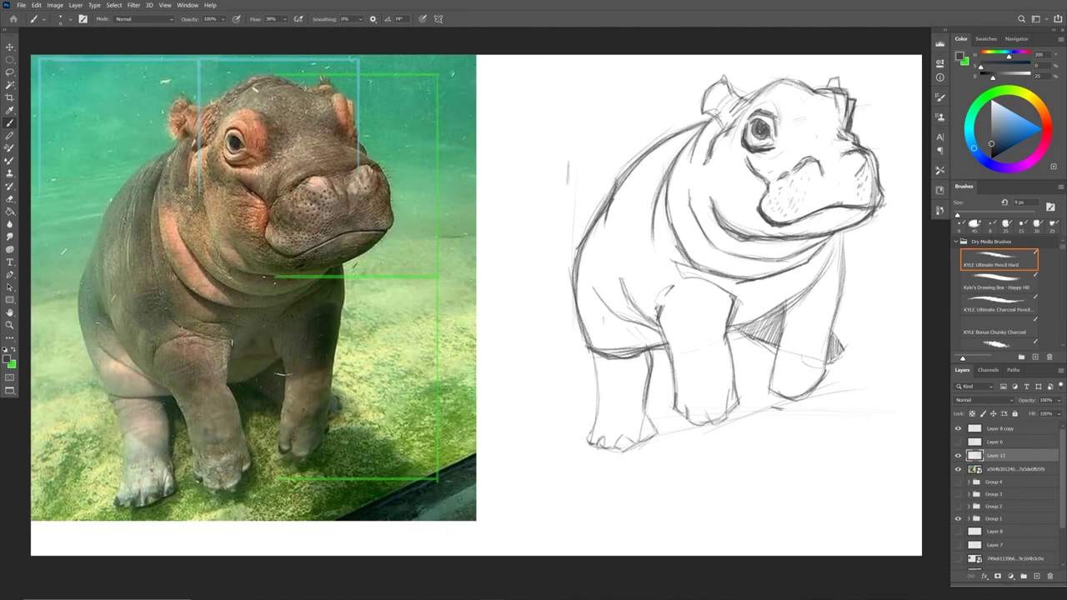
Adjust the brush colour's lightness and touch up the near eye and the top of the near hind leg
drag(991, 135, 988, 95)
drag(992, 100, 991, 148)
drag(750, 141, 762, 136)
drag(598, 351, 590, 366)
drag(599, 363, 593, 379)
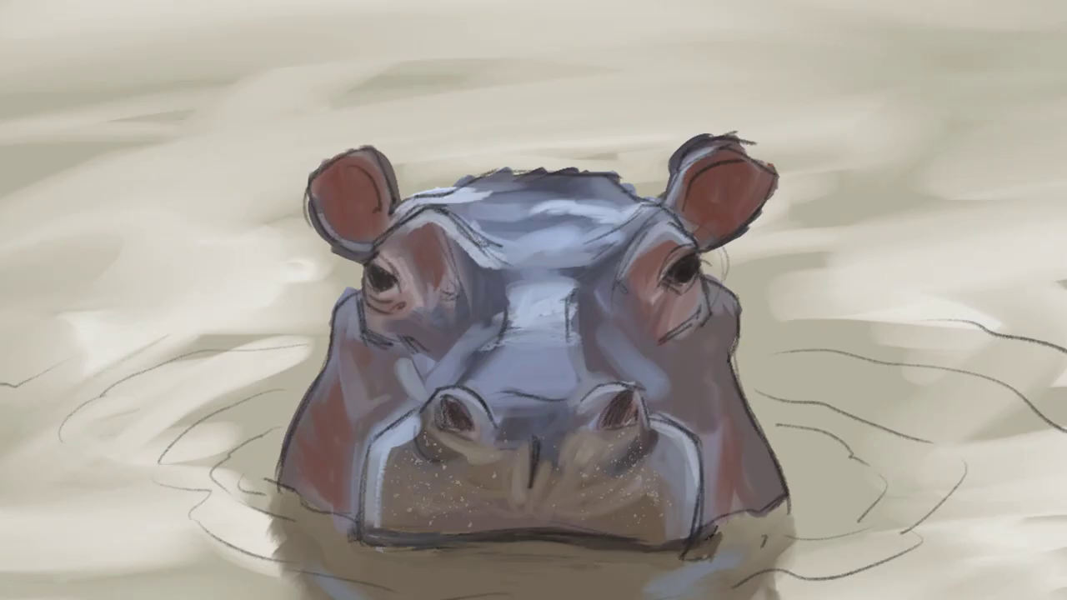